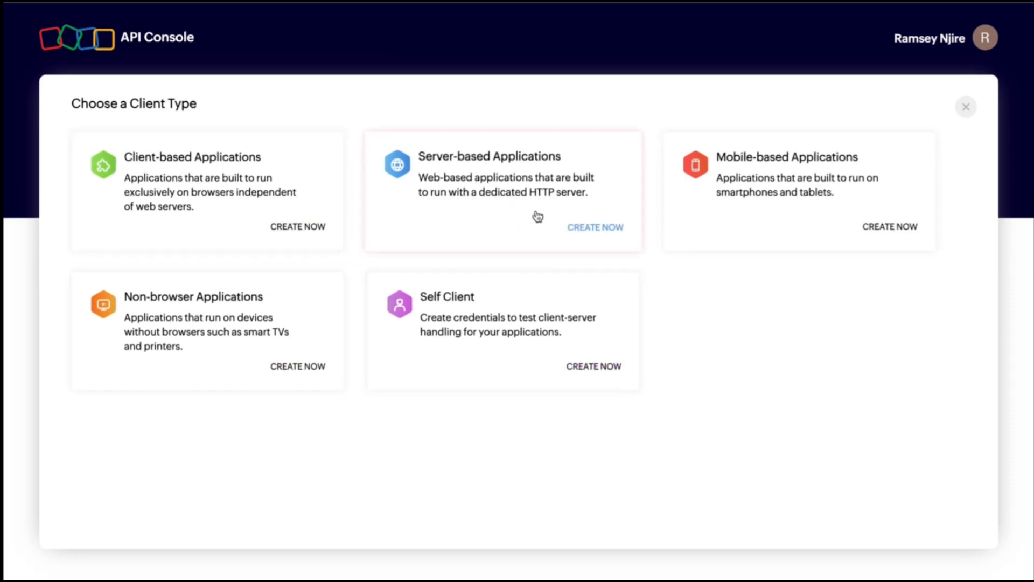
- Start a new Server-based Applications client and name it N8n
{"action": "left_click", "coordinate": [564, 167]}
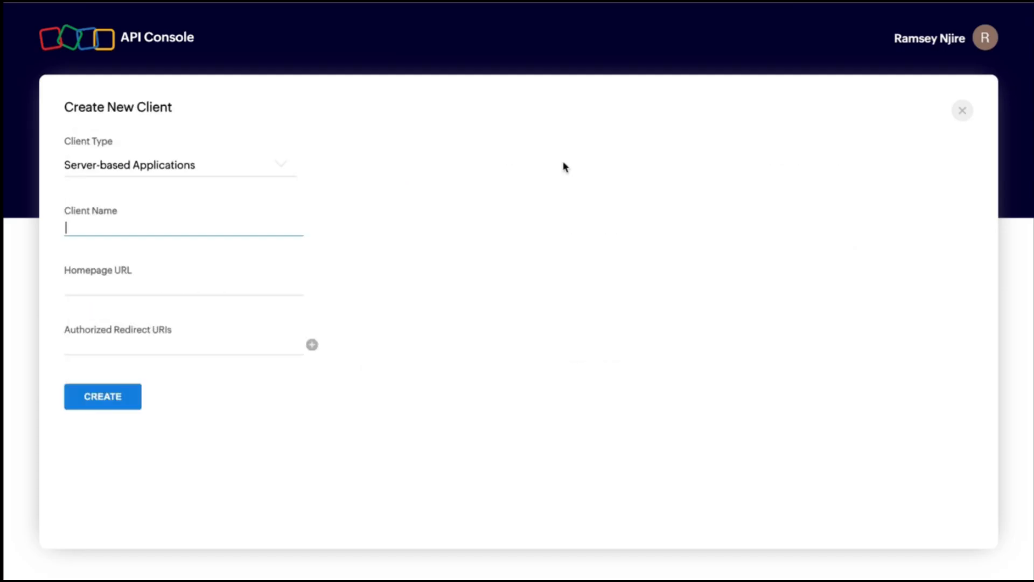
{"action": "left_click", "coordinate": [149, 227]}
{"action": "left_click", "coordinate": [170, 251]}
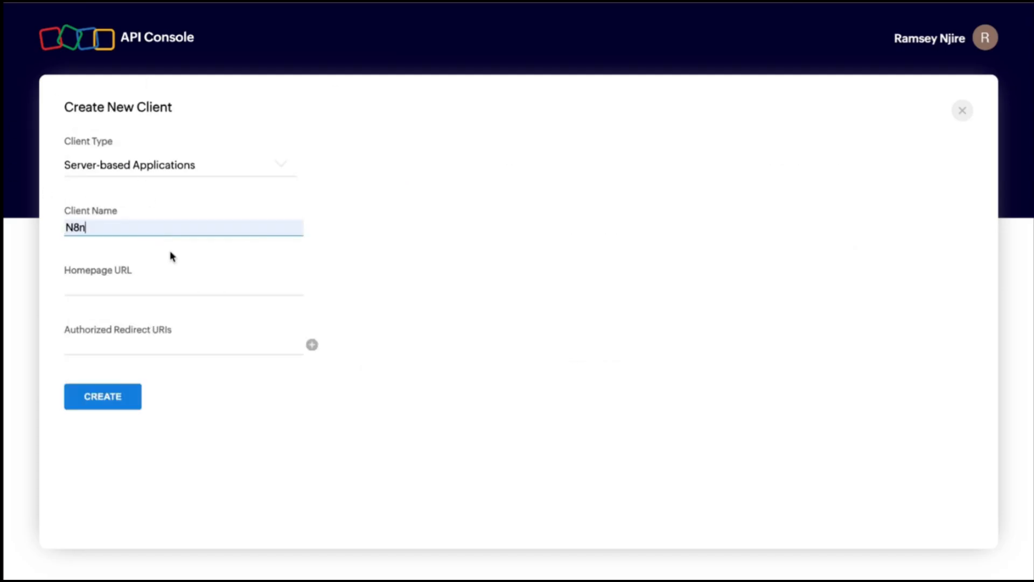
{"action": "left_click", "coordinate": [149, 283]}
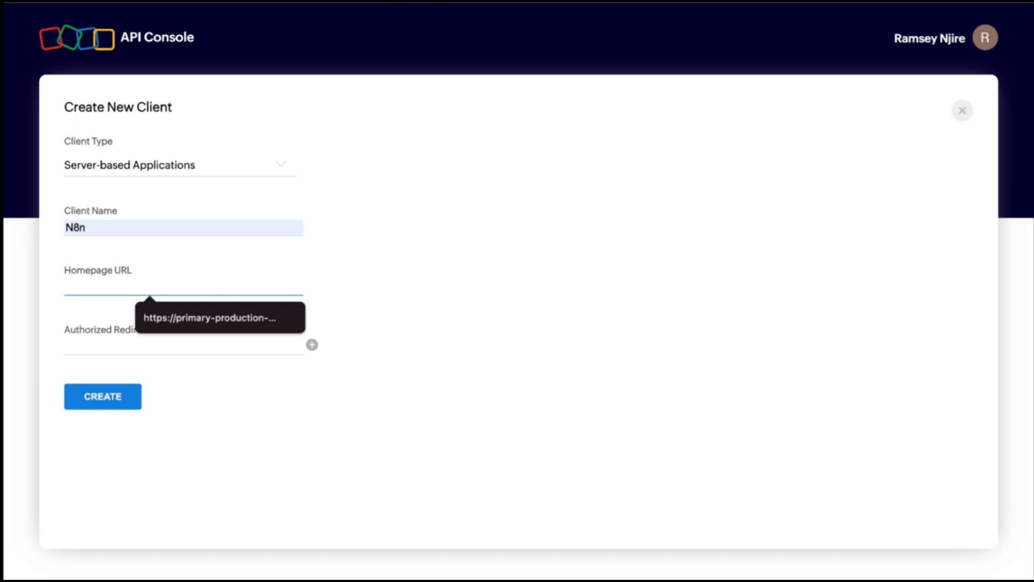
{"action": "left_click", "coordinate": [175, 276]}
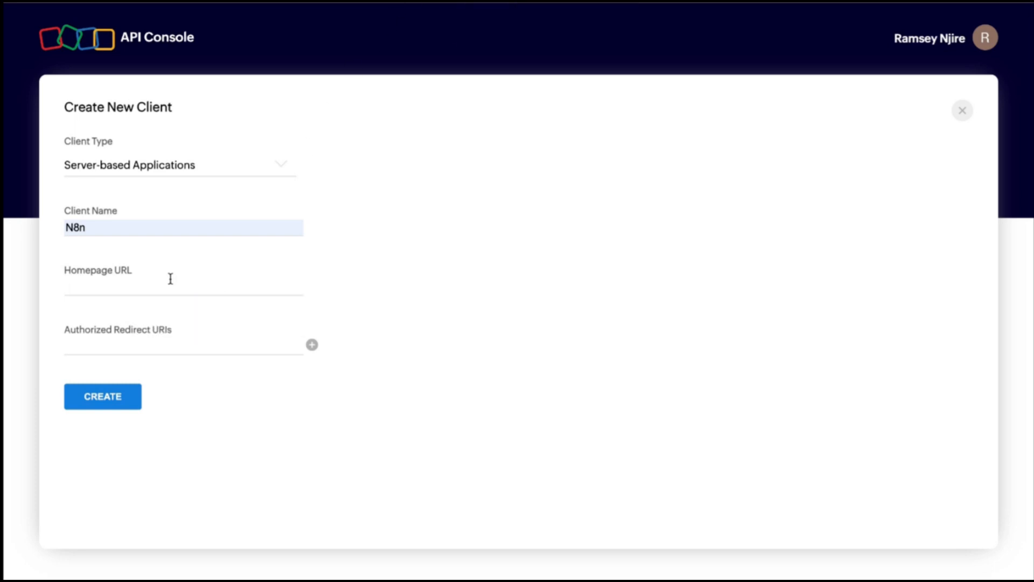
{"action": "left_click", "coordinate": [170, 288]}
{"action": "type", "text": "https\":"}
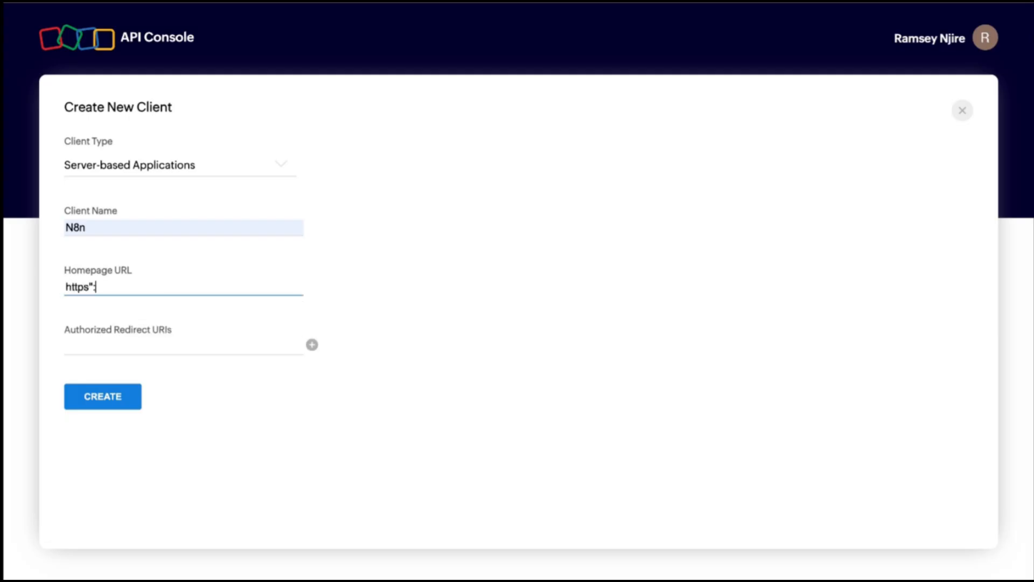
{"action": "key", "text": "BackSpace"}
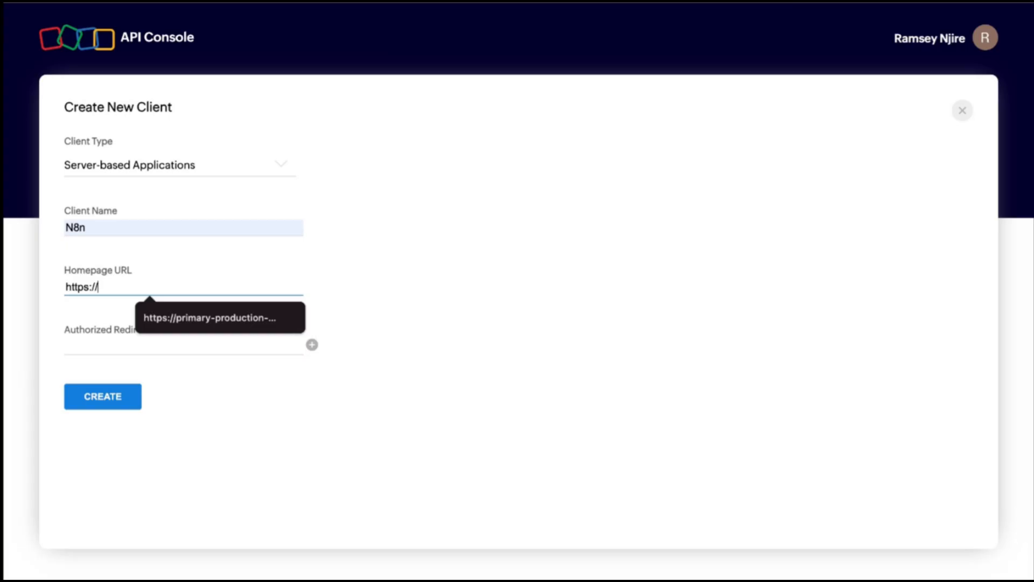
{"action": "type", "text": "//n8n/"}
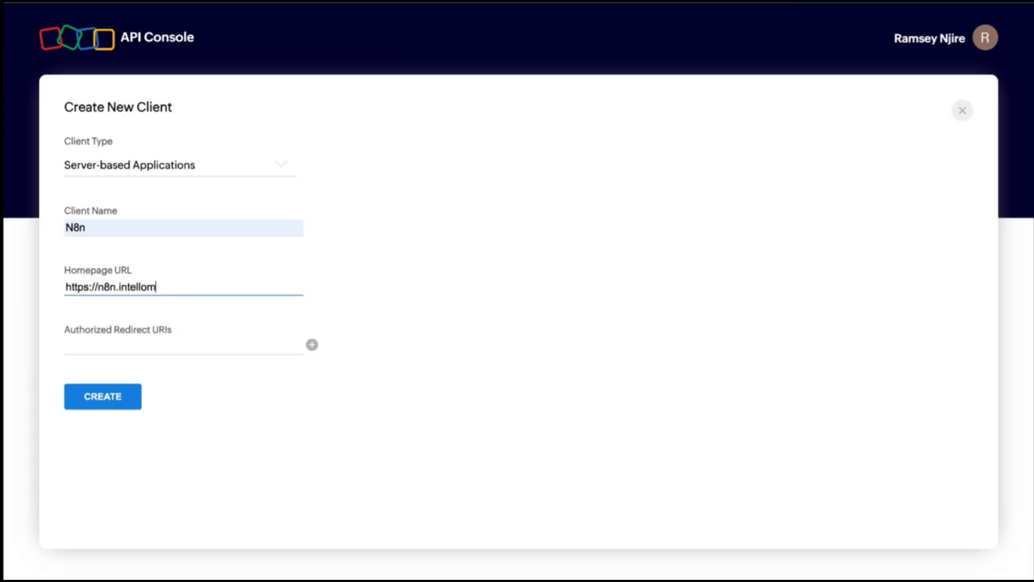
{"action": "type", "text": "intellom8.com"}
{"action": "left_click", "coordinate": [137, 350]}
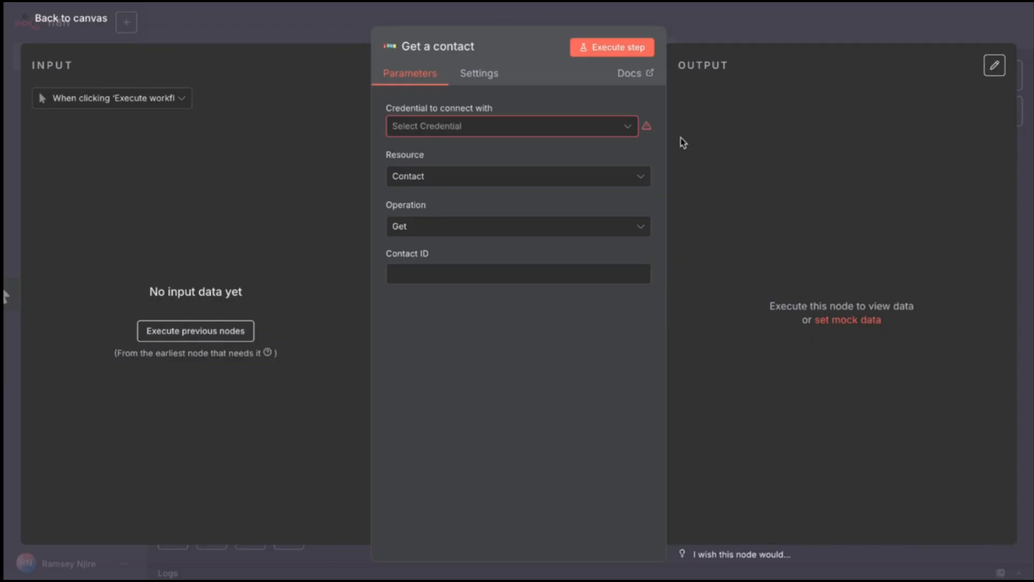
- Switch to n8n, delete the Zoho "Get a contact" node from My workflow 2, and save the workflow
{"action": "left_click", "coordinate": [716, 7]}
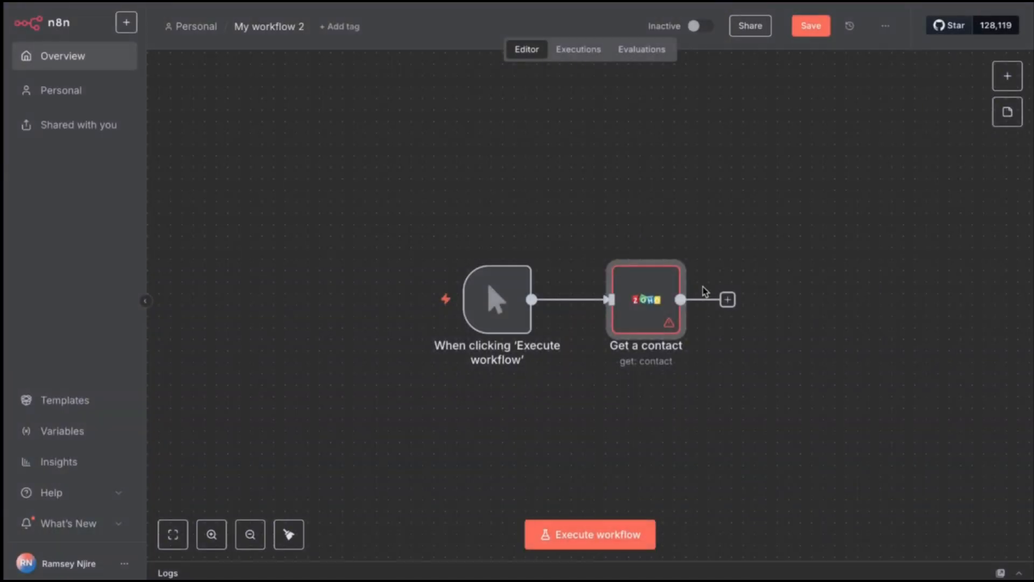
{"action": "left_click", "coordinate": [652, 248]}
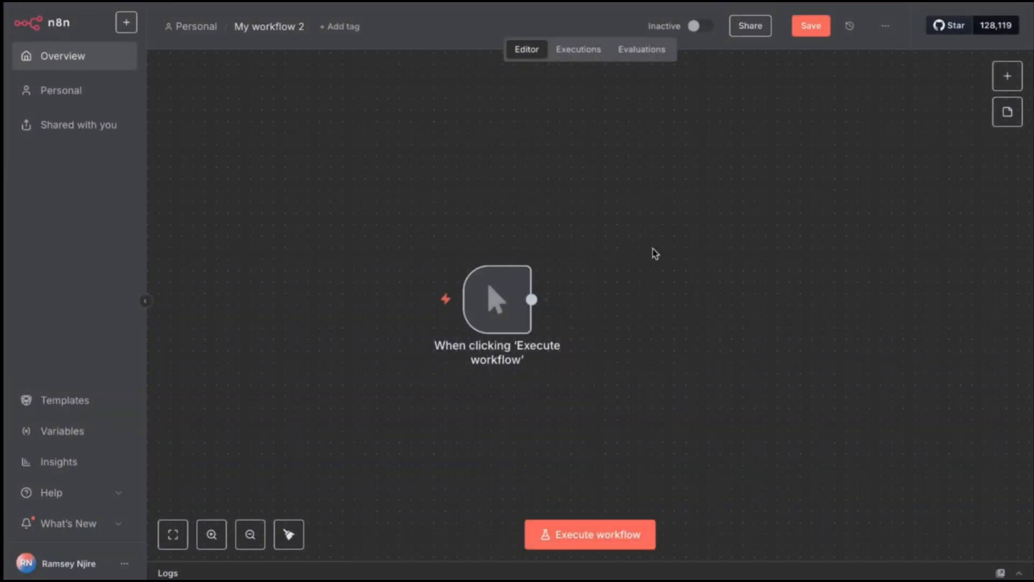
{"action": "left_click", "coordinate": [812, 25]}
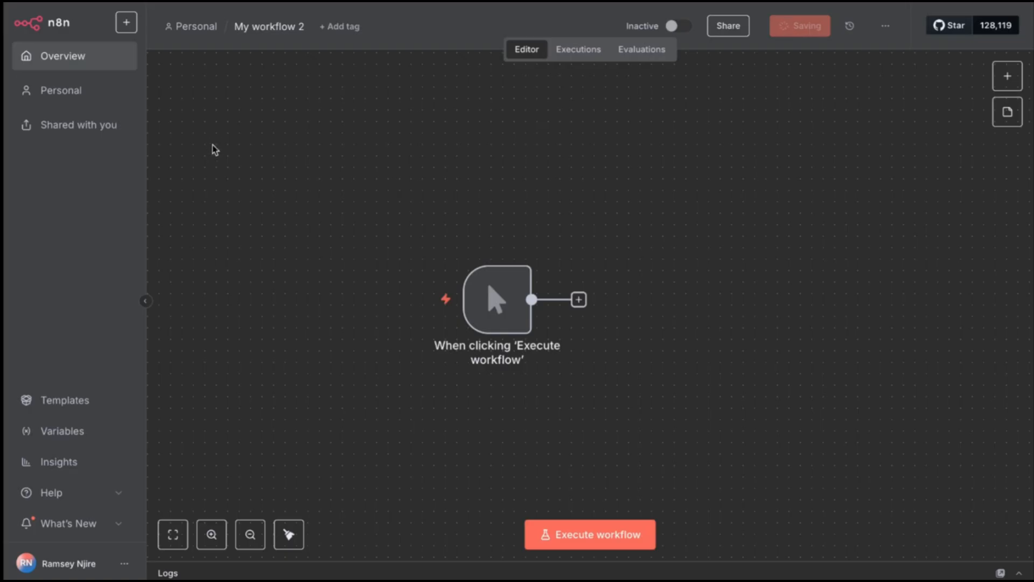
- Go to the credentials list in the n8n overview and start creating a new credential
{"action": "left_click", "coordinate": [76, 69]}
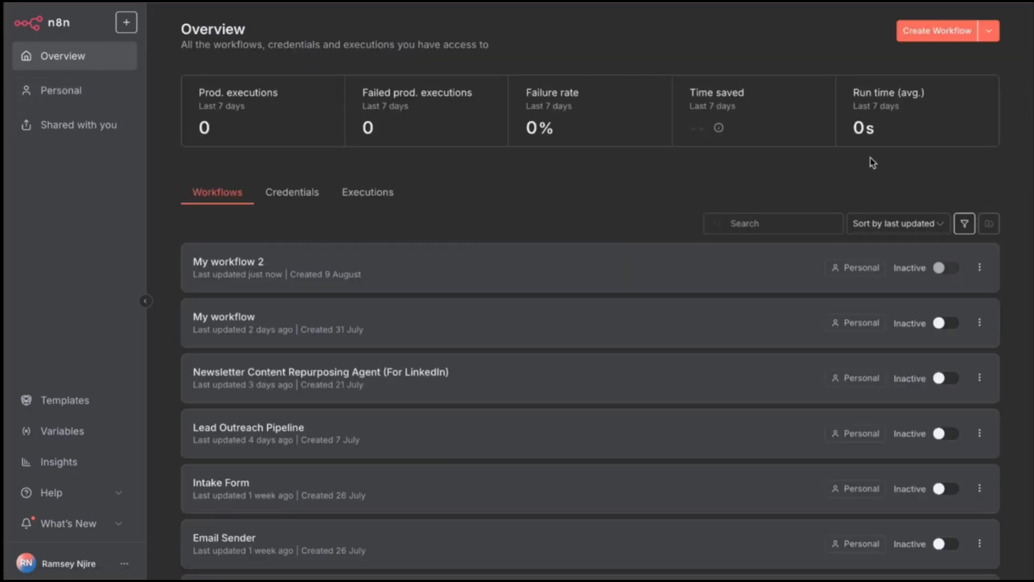
{"action": "left_click", "coordinate": [291, 195]}
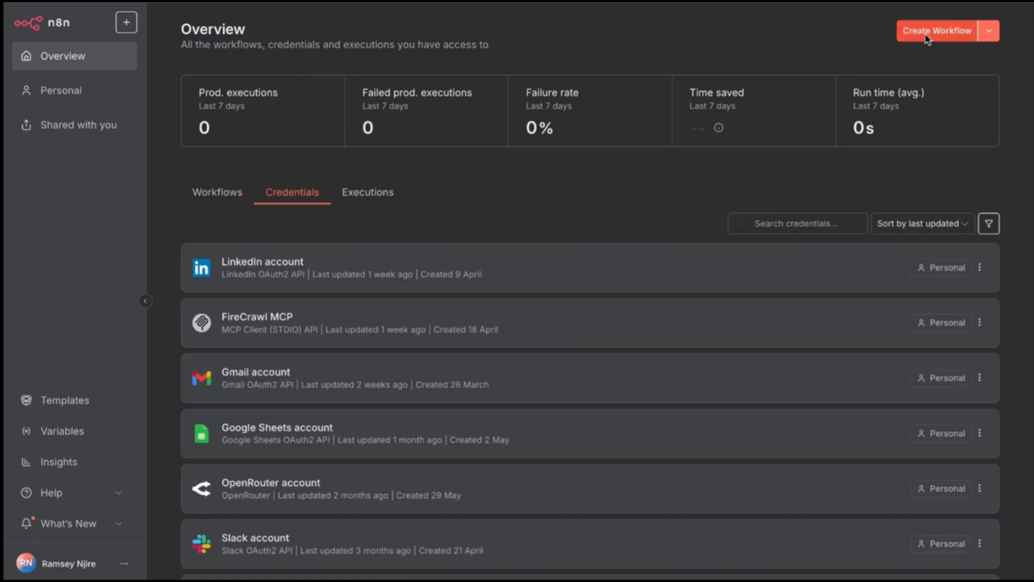
{"action": "left_click", "coordinate": [988, 30]}
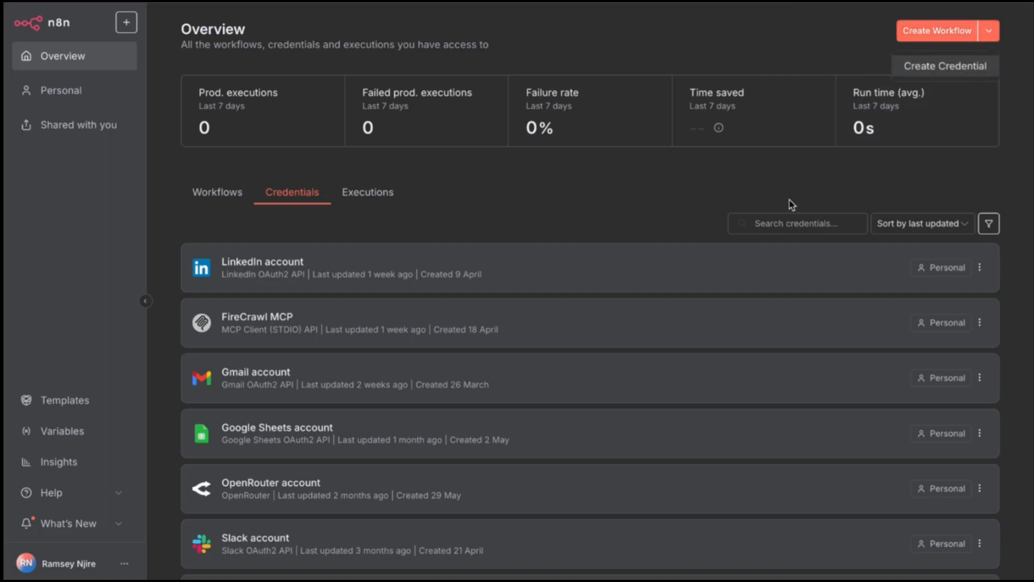
{"action": "left_click", "coordinate": [945, 67]}
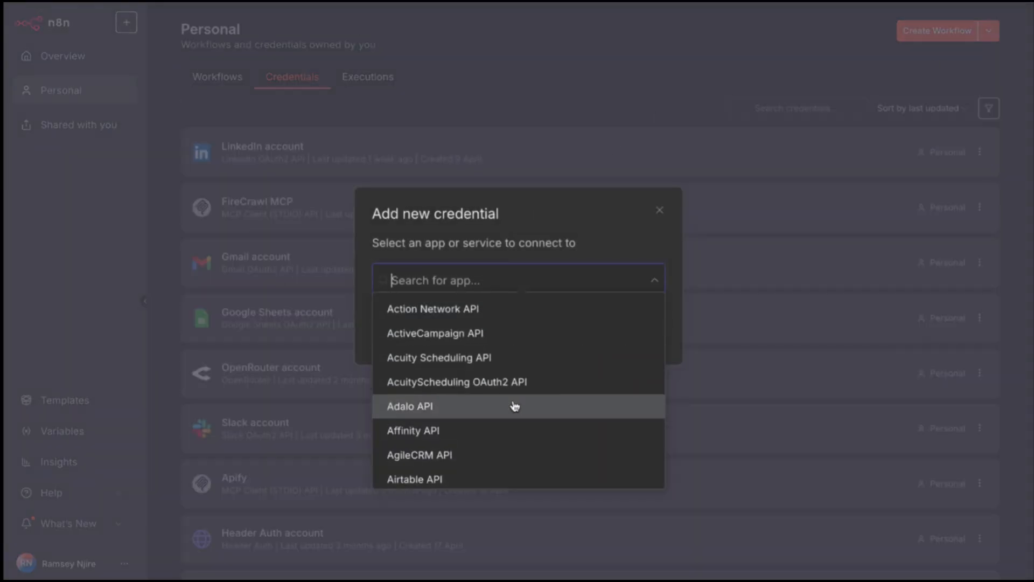
- Choose OAuth2 API as the new credential's service and continue to its connection settings
{"action": "scroll", "coordinate": [515, 405], "scroll_direction": "down", "scroll_amount": 10}
{"action": "scroll", "coordinate": [515, 405], "scroll_direction": "down", "scroll_amount": 20}
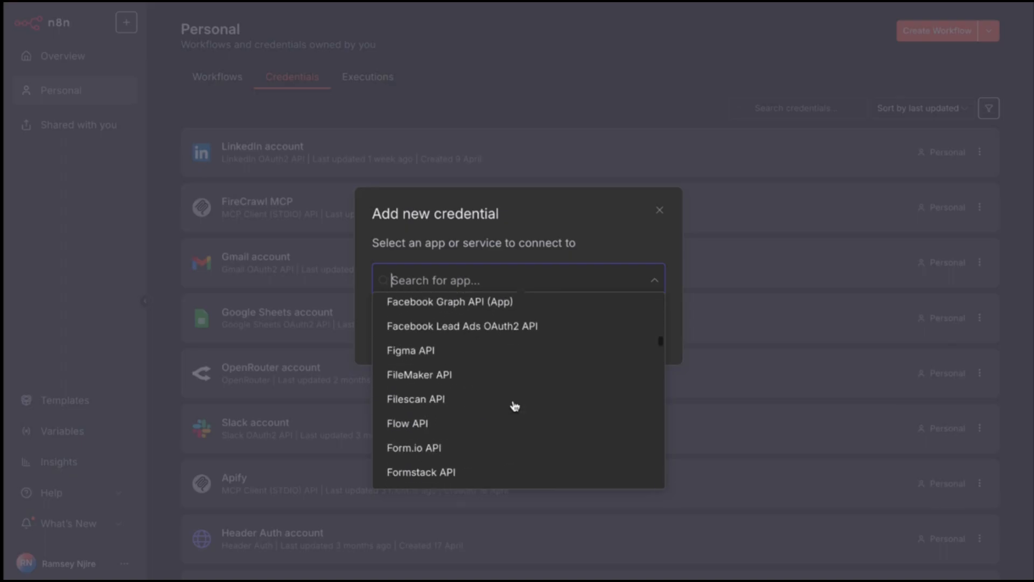
{"action": "scroll", "coordinate": [515, 405], "scroll_direction": "down", "scroll_amount": 20}
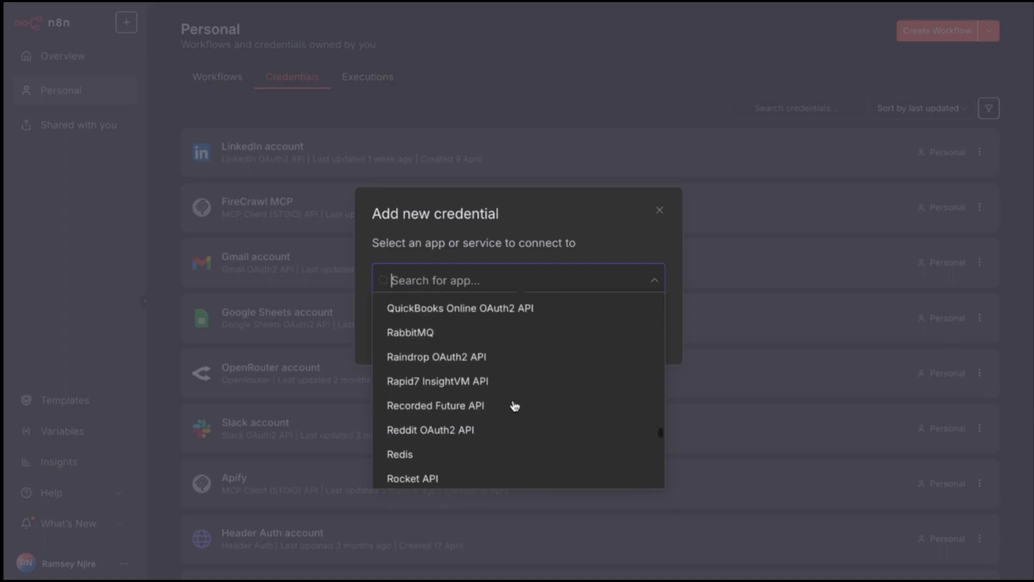
{"action": "scroll", "coordinate": [515, 405], "scroll_direction": "up", "scroll_amount": 20}
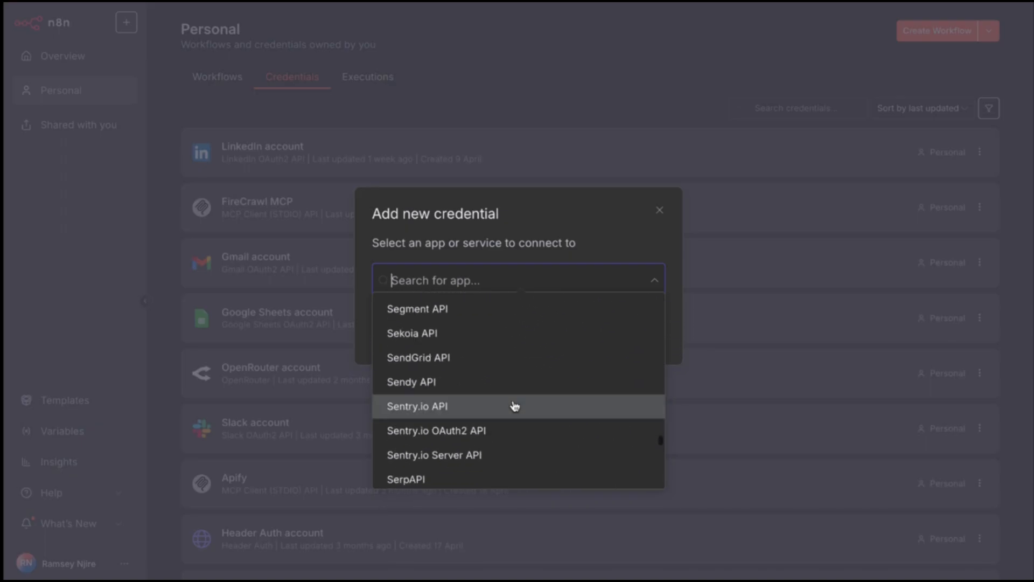
{"action": "scroll", "coordinate": [514, 405], "scroll_direction": "down", "scroll_amount": 10}
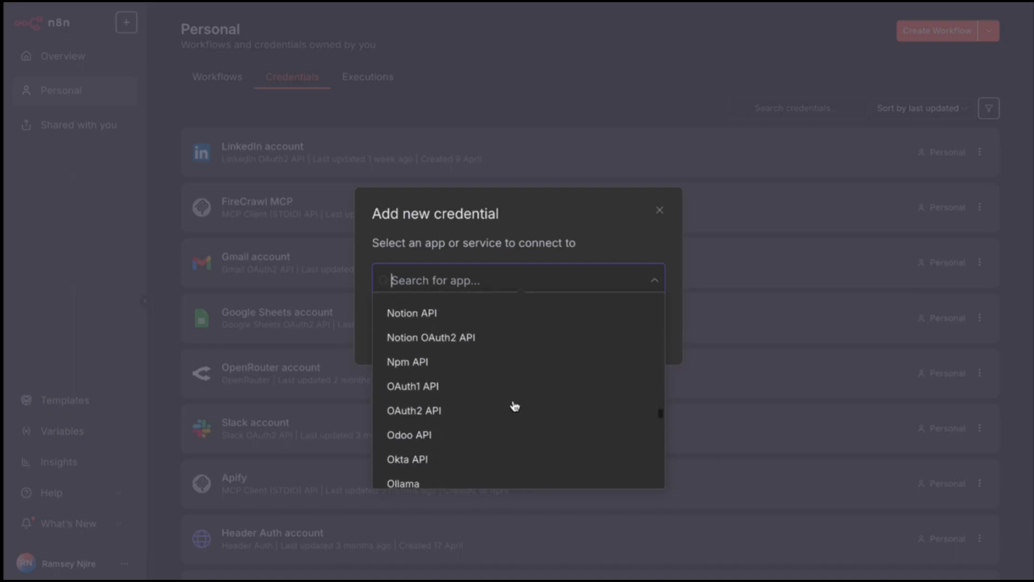
{"action": "scroll", "coordinate": [515, 405], "scroll_direction": "up", "scroll_amount": 5}
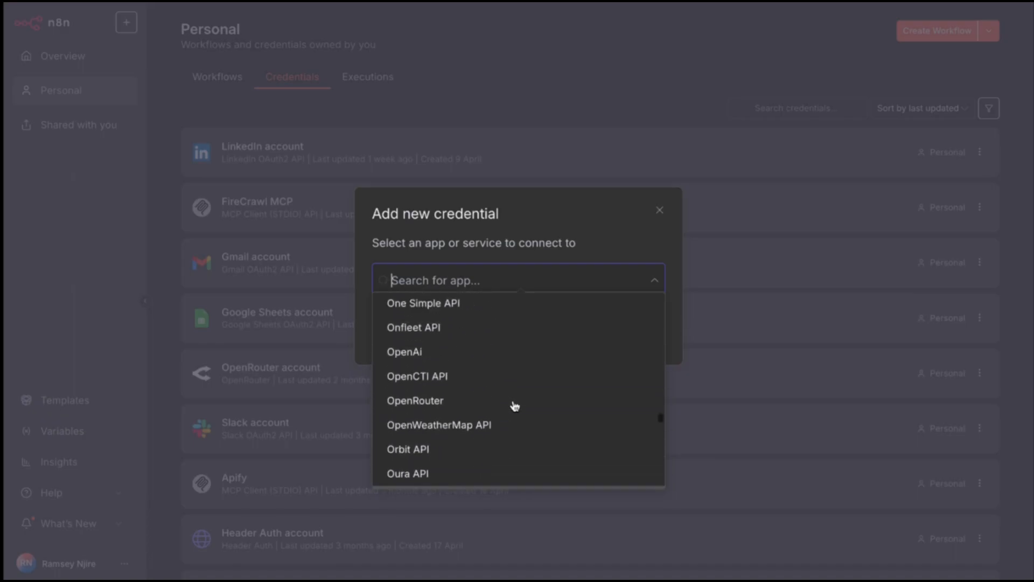
{"action": "scroll", "coordinate": [515, 405], "scroll_direction": "up", "scroll_amount": 5}
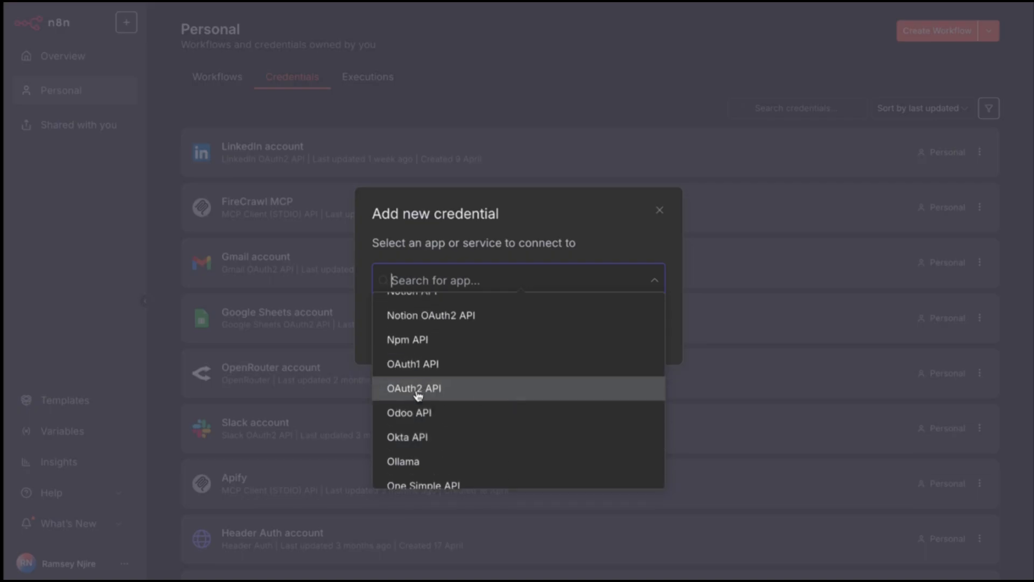
{"action": "left_click", "coordinate": [418, 394]}
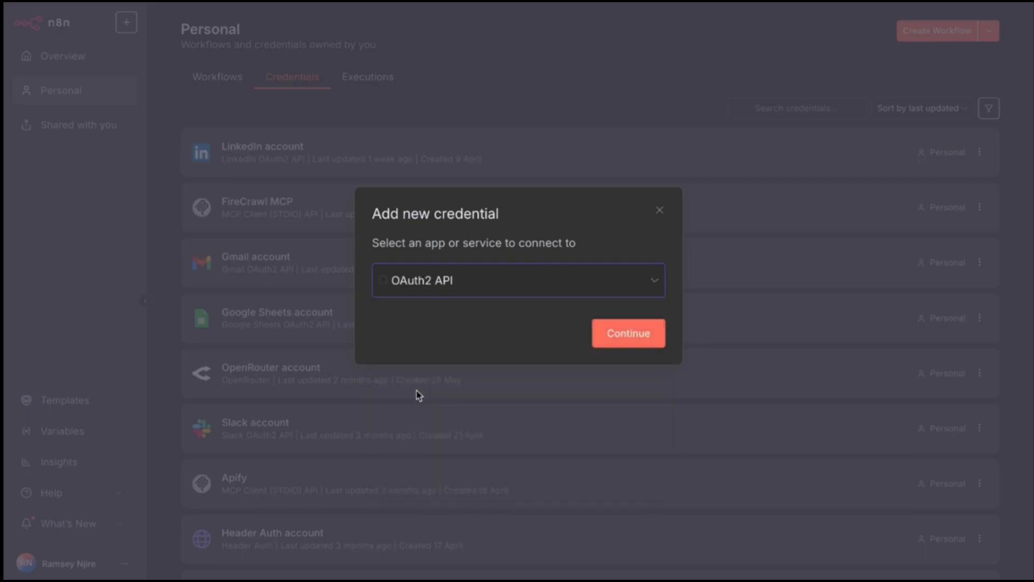
{"action": "left_click", "coordinate": [628, 339]}
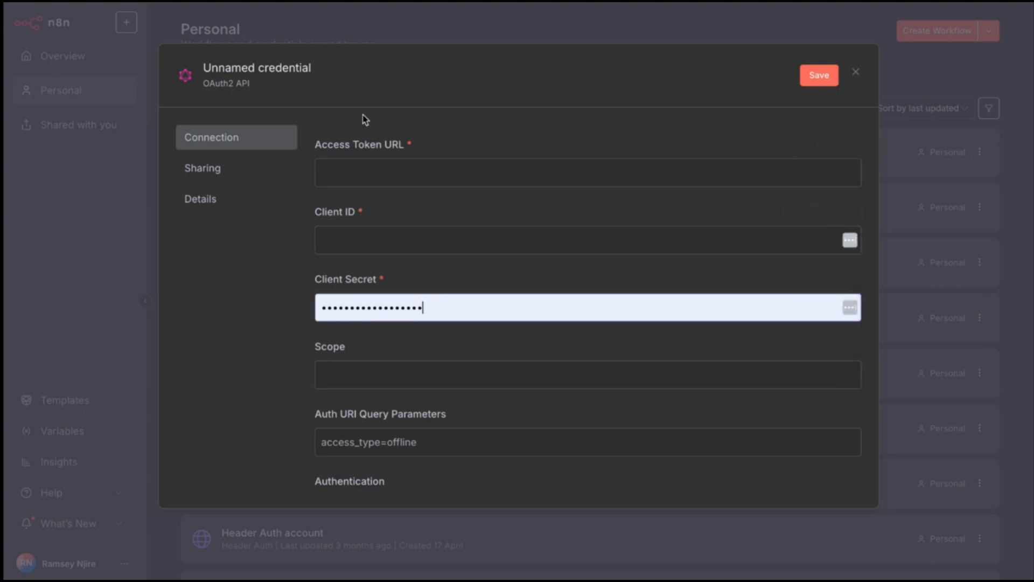
- Review the connection fields of the new OAuth2 credential, from Access Token URL and Client ID to Scope, Authentication and OAuth Redirect URL
{"action": "scroll", "coordinate": [357, 168], "scroll_direction": "down", "scroll_amount": 1}
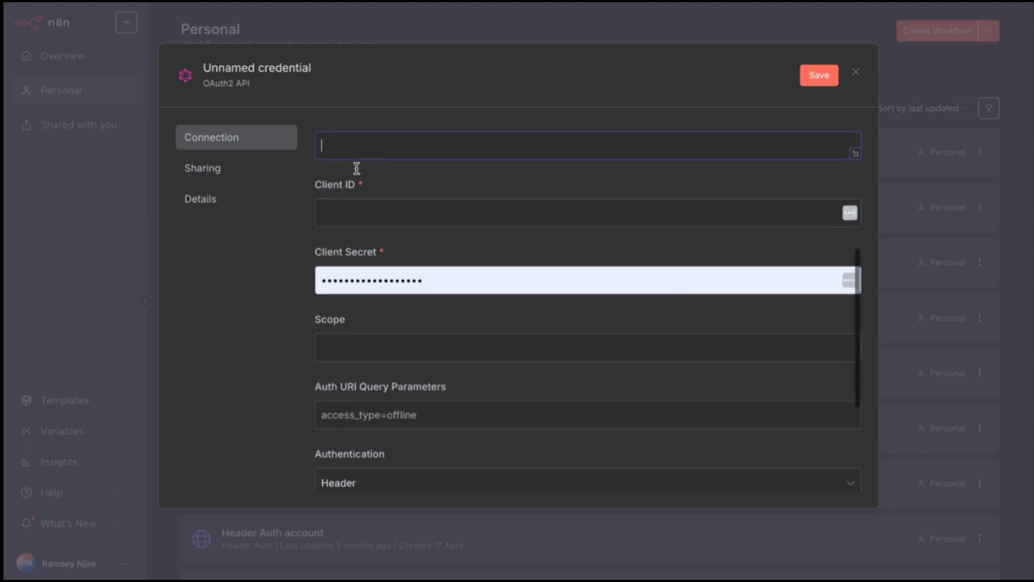
{"action": "scroll", "coordinate": [357, 169], "scroll_direction": "up", "scroll_amount": 1}
{"action": "scroll", "coordinate": [356, 169], "scroll_direction": "down", "scroll_amount": 1}
{"action": "left_click", "coordinate": [362, 196]}
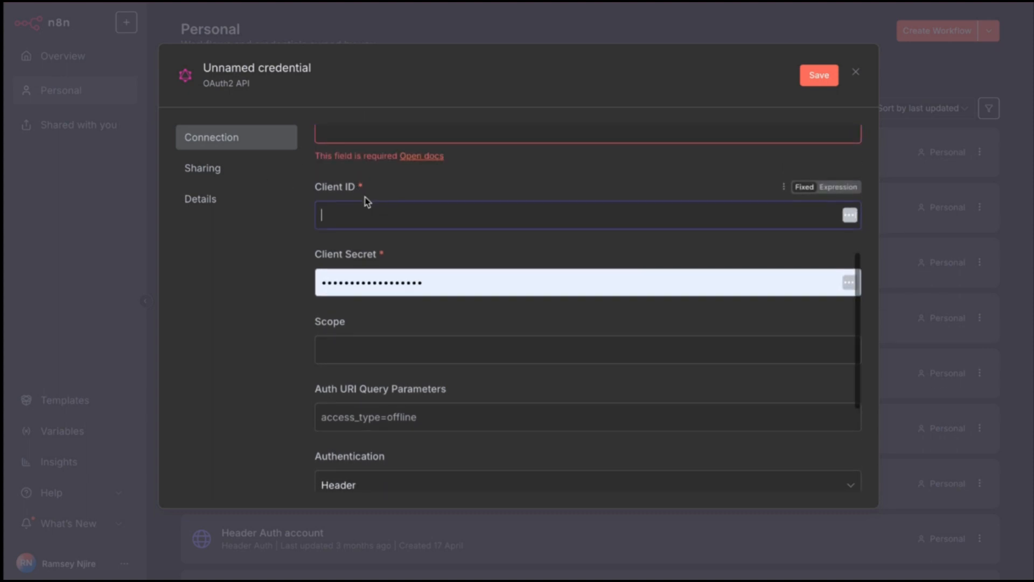
{"action": "scroll", "coordinate": [409, 203], "scroll_direction": "down", "scroll_amount": 2}
{"action": "left_click", "coordinate": [453, 221]}
{"action": "scroll", "coordinate": [453, 221], "scroll_direction": "down", "scroll_amount": 2}
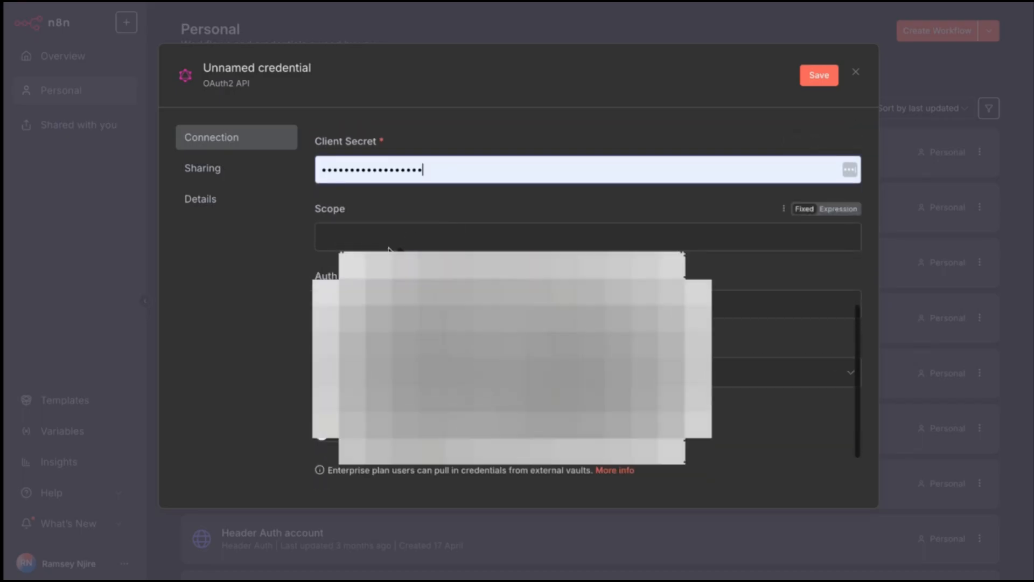
{"action": "left_click", "coordinate": [365, 234]}
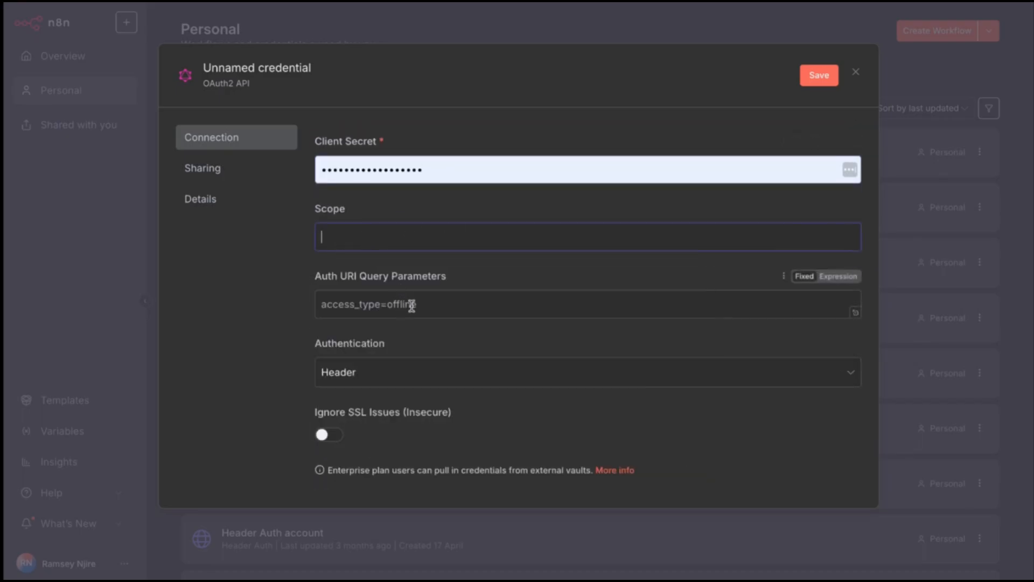
{"action": "left_click", "coordinate": [415, 303]}
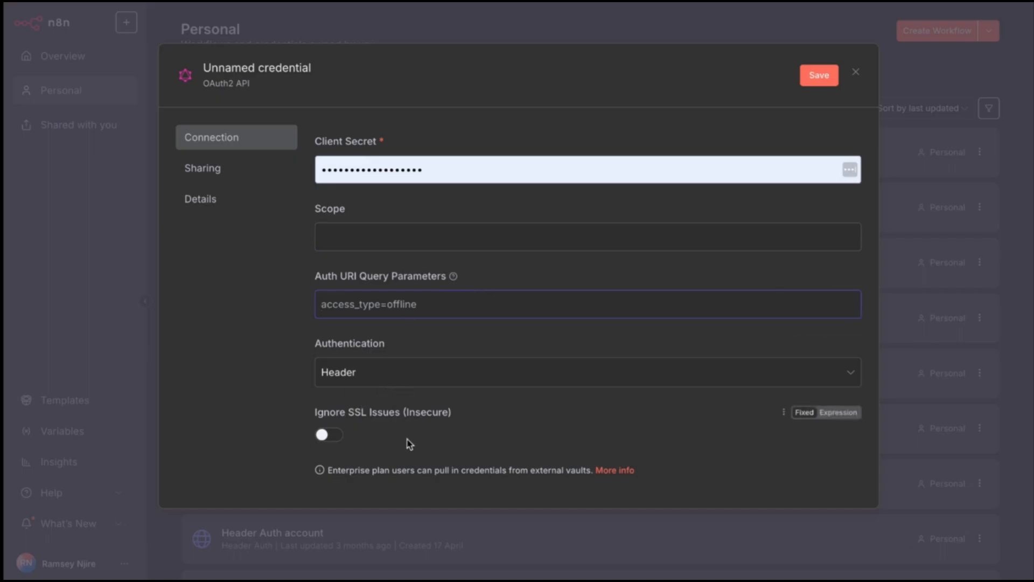
{"action": "scroll", "coordinate": [485, 353], "scroll_direction": "up", "scroll_amount": 1}
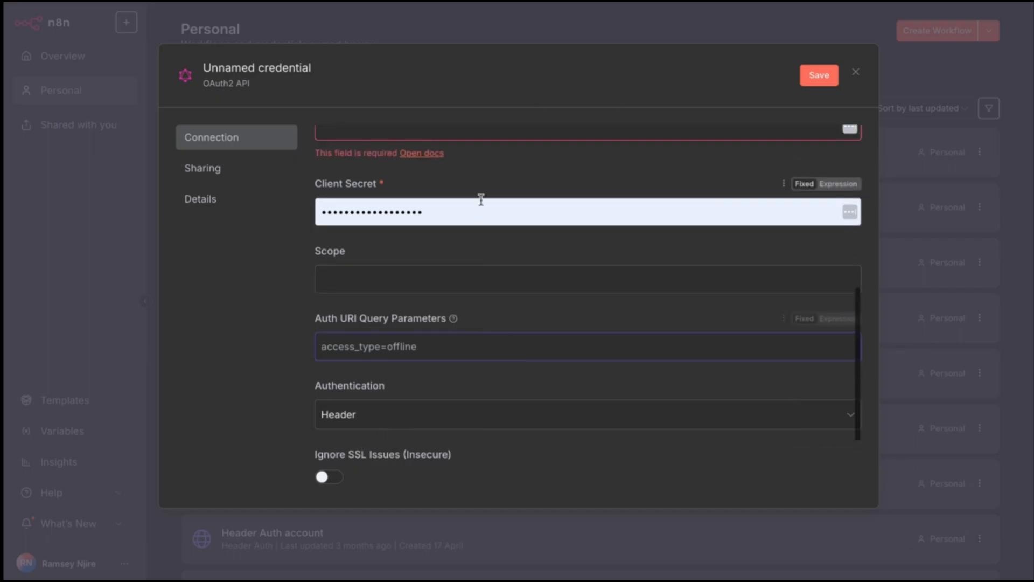
{"action": "scroll", "coordinate": [485, 353], "scroll_direction": "down", "scroll_amount": 3}
{"action": "scroll", "coordinate": [429, 346], "scroll_direction": "up", "scroll_amount": 5}
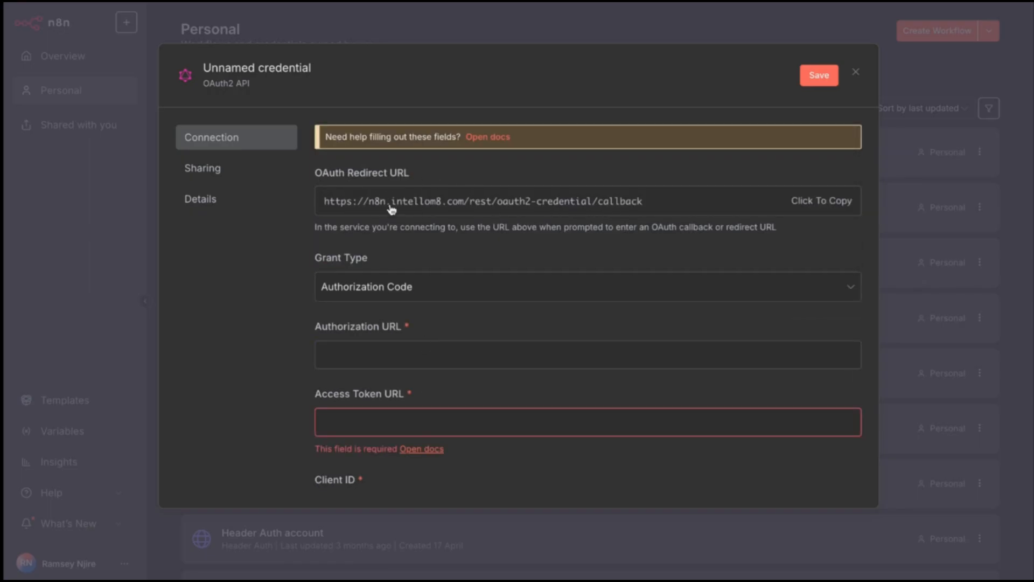
- Copy the OAuth Redirect URL from the n8n credential into the Authorized Redirect URIs of the new Zoho client
{"action": "left_click", "coordinate": [531, 203]}
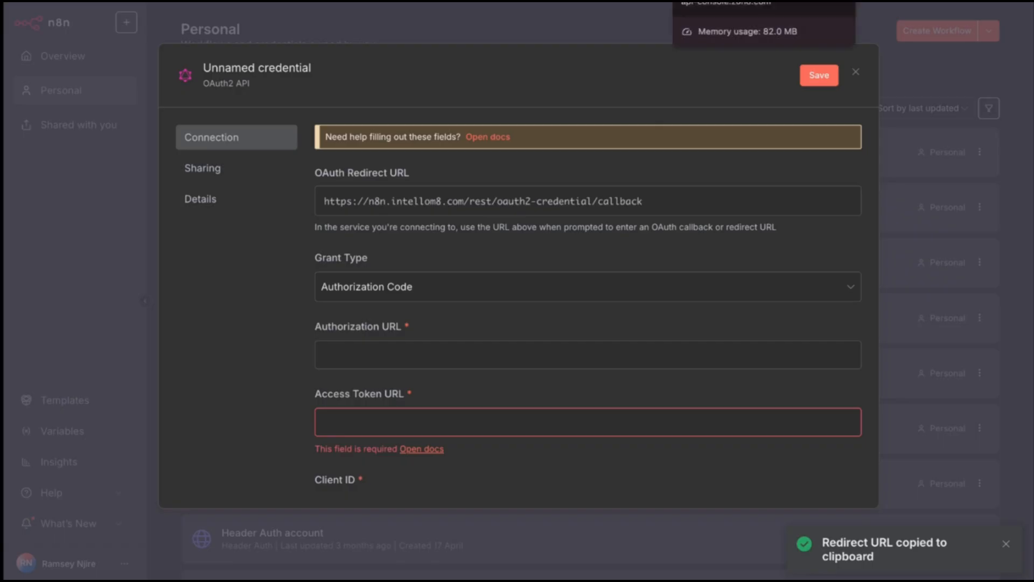
{"action": "left_click", "coordinate": [686, 1]}
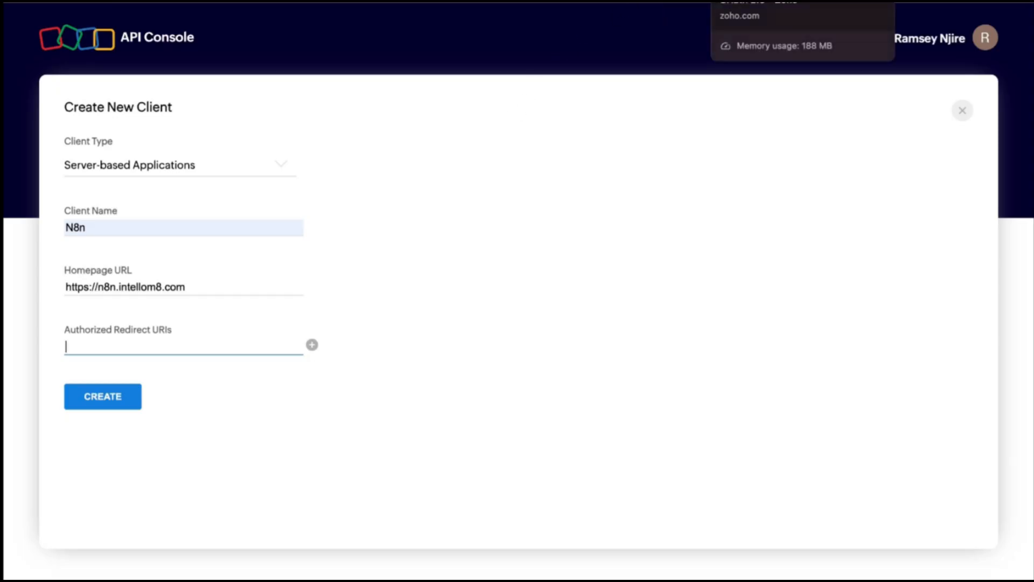
{"action": "left_click", "coordinate": [754, 1]}
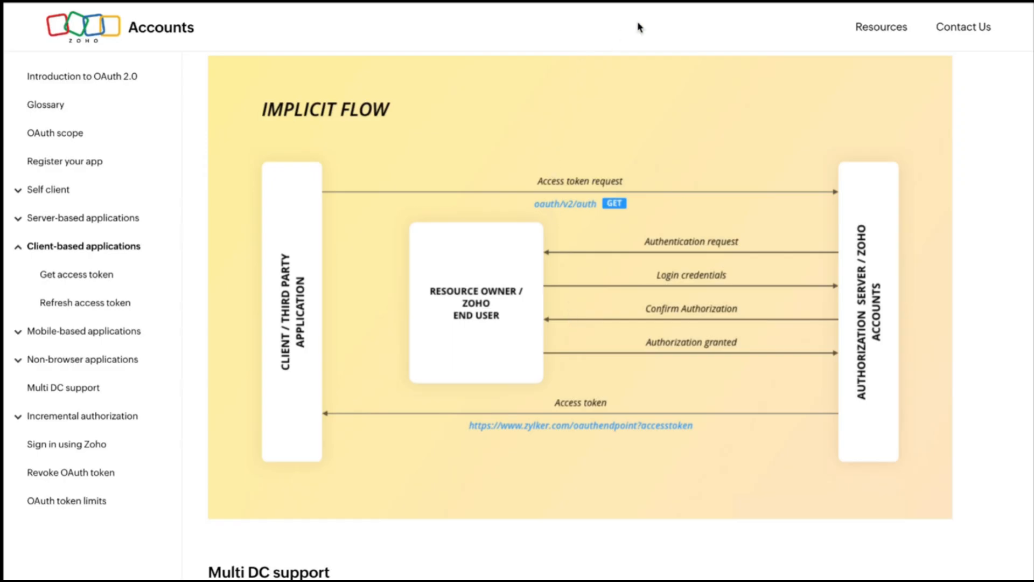
{"action": "left_click", "coordinate": [684, 1]}
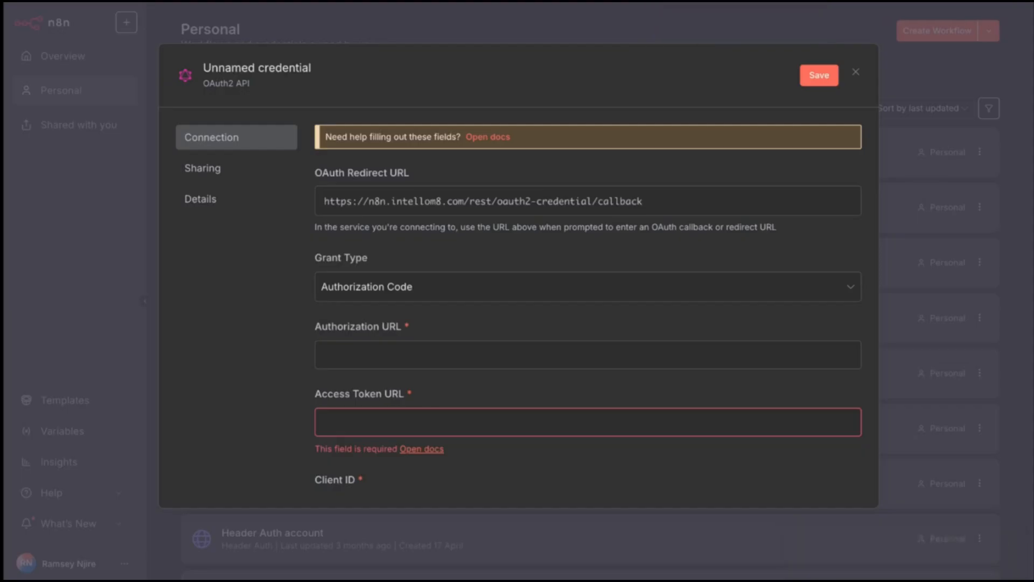
{"action": "left_click", "coordinate": [560, 201]}
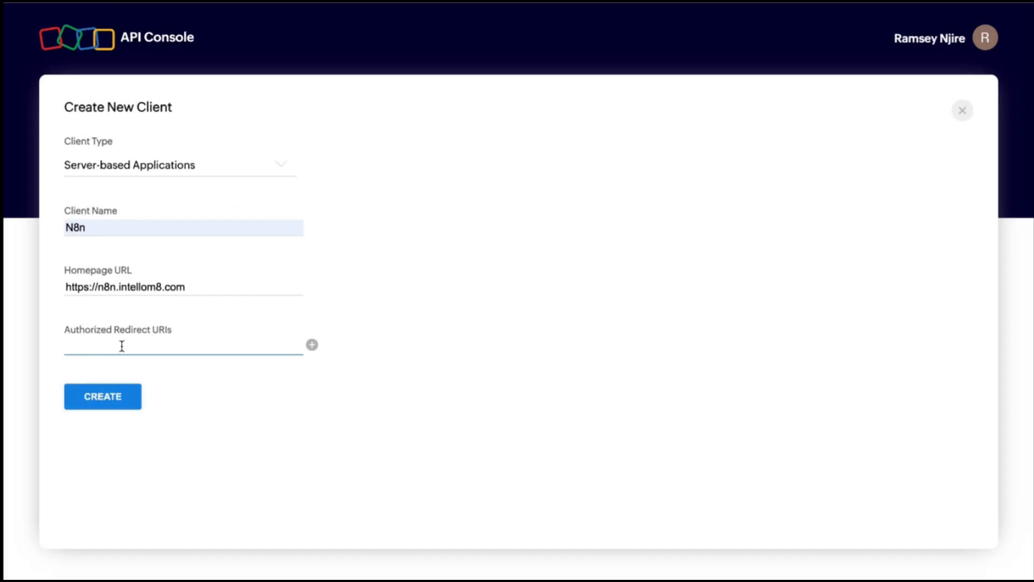
{"action": "key", "text": "ctrl+v"}
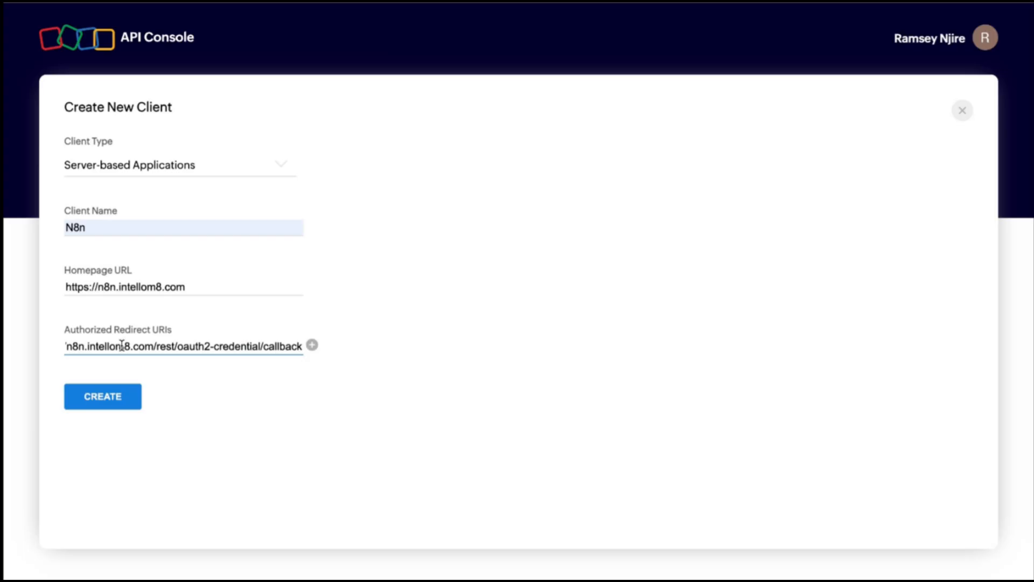
- Create the N8n client in the Zoho API Console, verifying identity with the account password
{"action": "left_click", "coordinate": [93, 401]}
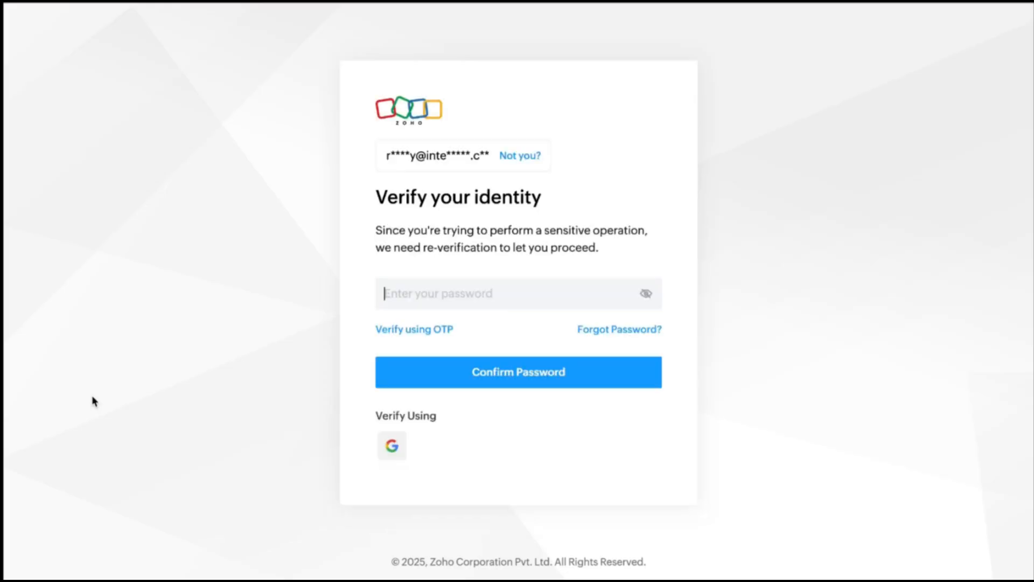
{"action": "left_click", "coordinate": [439, 285]}
{"action": "left_click", "coordinate": [440, 294]}
{"action": "left_click", "coordinate": [514, 335]}
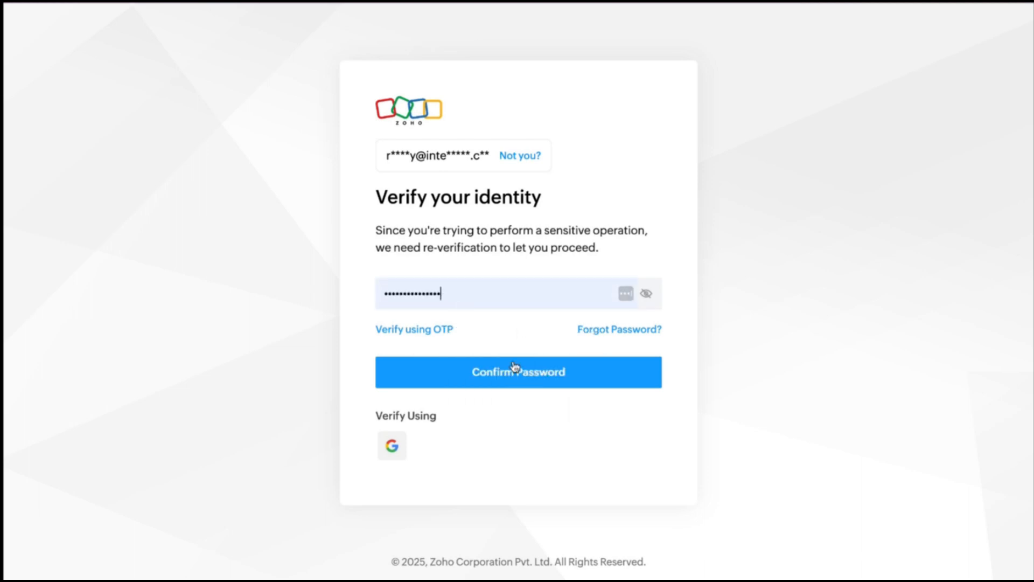
{"action": "left_click", "coordinate": [515, 370]}
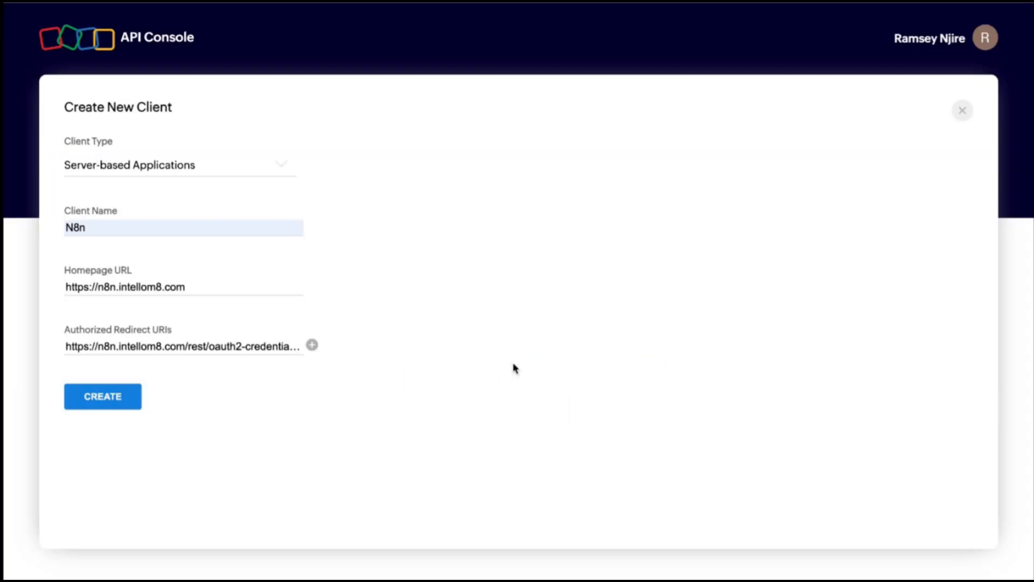
{"action": "left_click", "coordinate": [117, 403]}
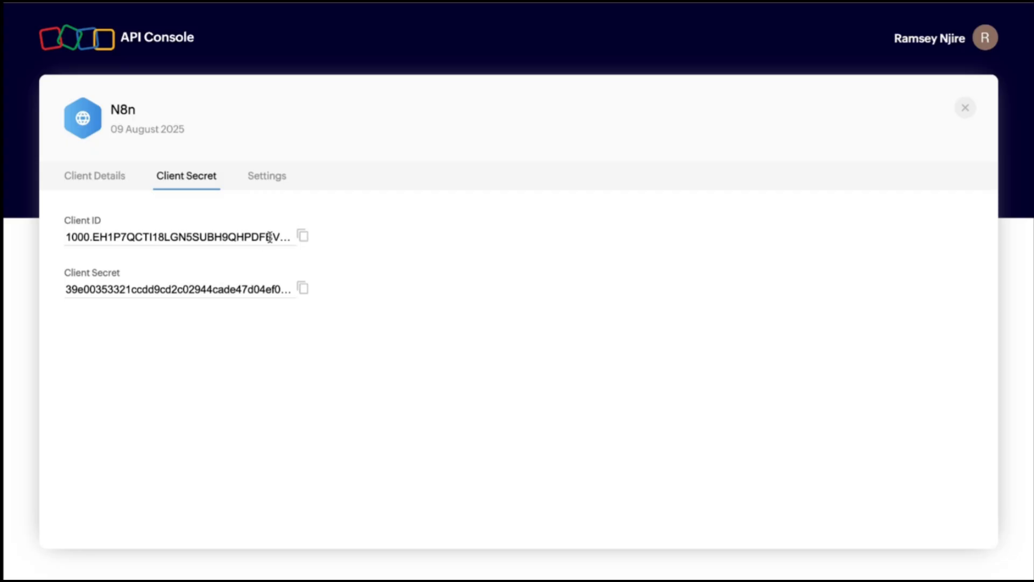
- Copy the Zoho client's ID and paste it as the Client ID of the n8n OAuth2 credential
{"action": "left_click", "coordinate": [305, 240]}
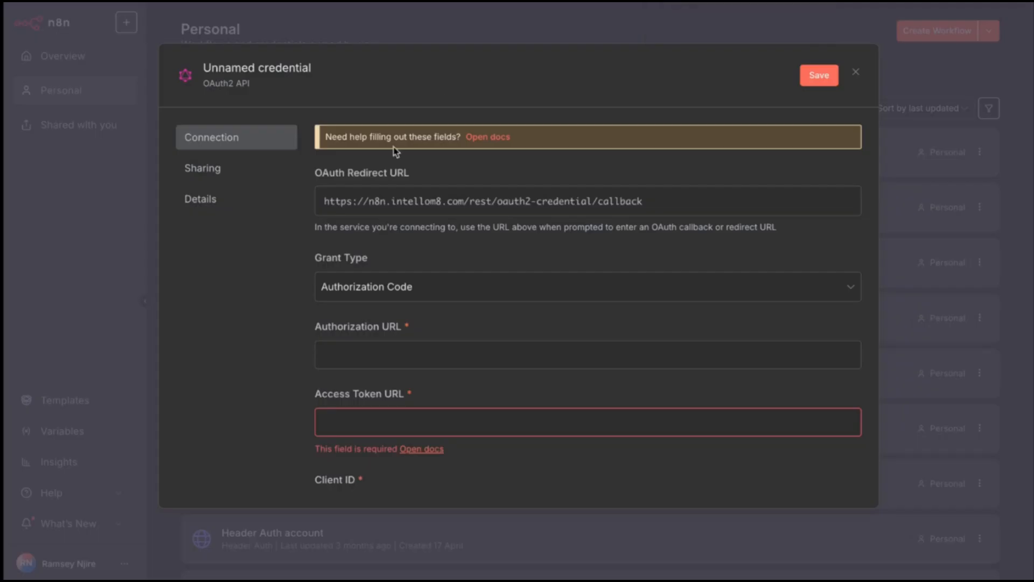
{"action": "scroll", "coordinate": [469, 342], "scroll_direction": "down", "scroll_amount": 5}
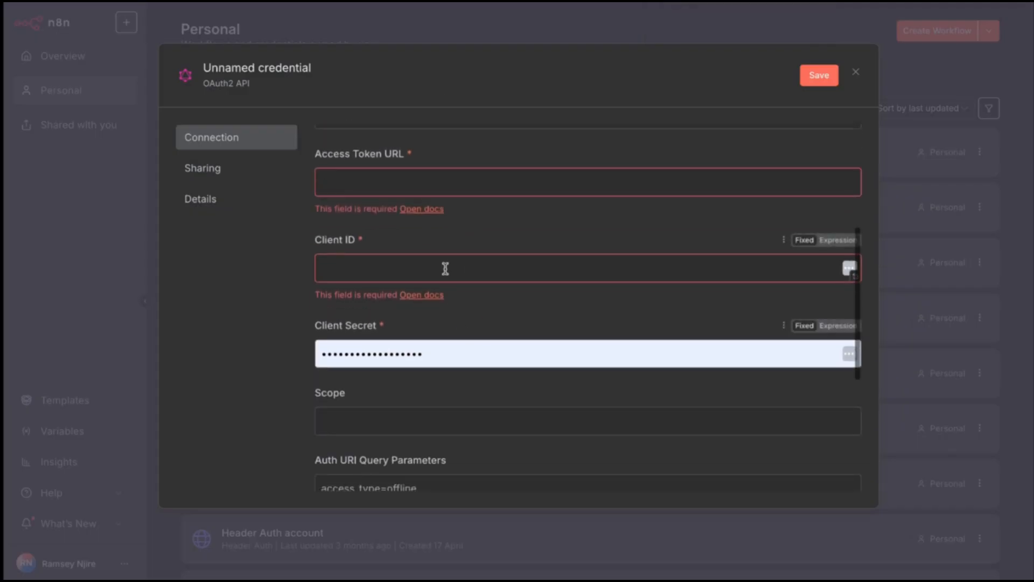
{"action": "left_click", "coordinate": [445, 268]}
{"action": "key", "text": "ctrl+v"}
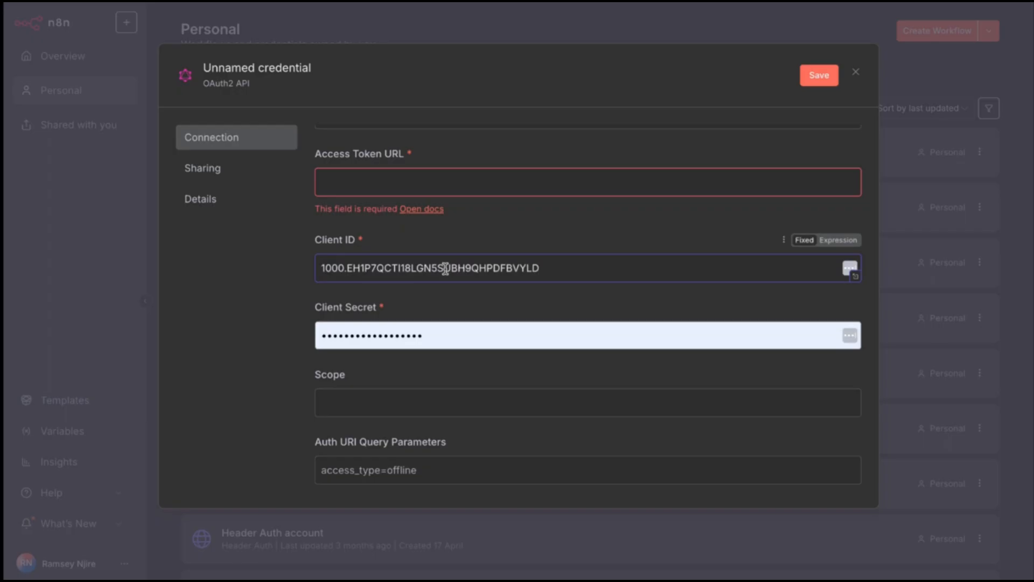
- Switch the credential's Client Secret to an expression, clear its prefilled value, and paste the client secret copied from the Zoho API Console
{"action": "left_click", "coordinate": [587, 338]}
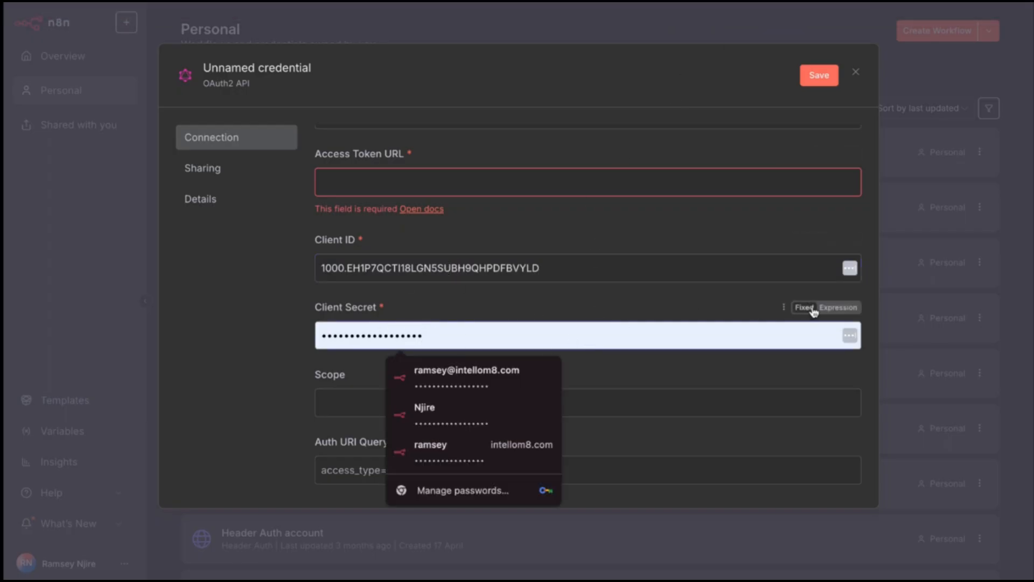
{"action": "left_click", "coordinate": [831, 313]}
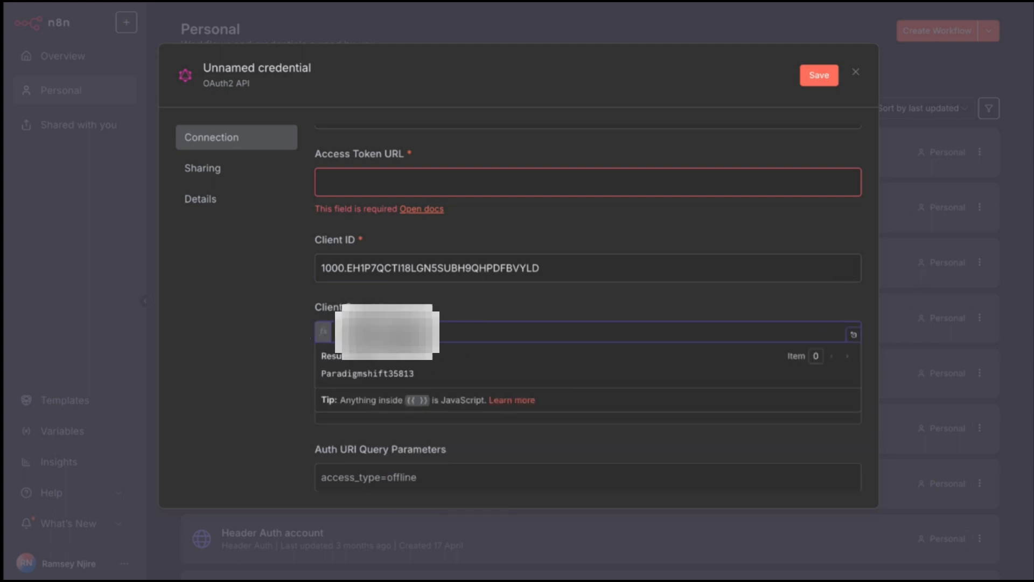
{"action": "key", "text": "ctrl+a"}
{"action": "key", "text": "BackSpace"}
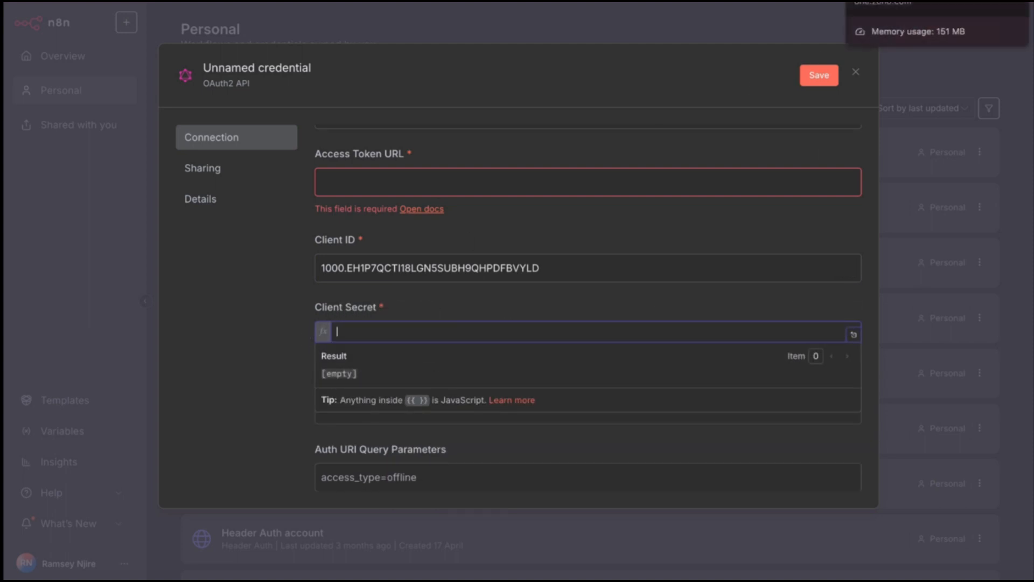
{"action": "left_click", "coordinate": [683, 1]}
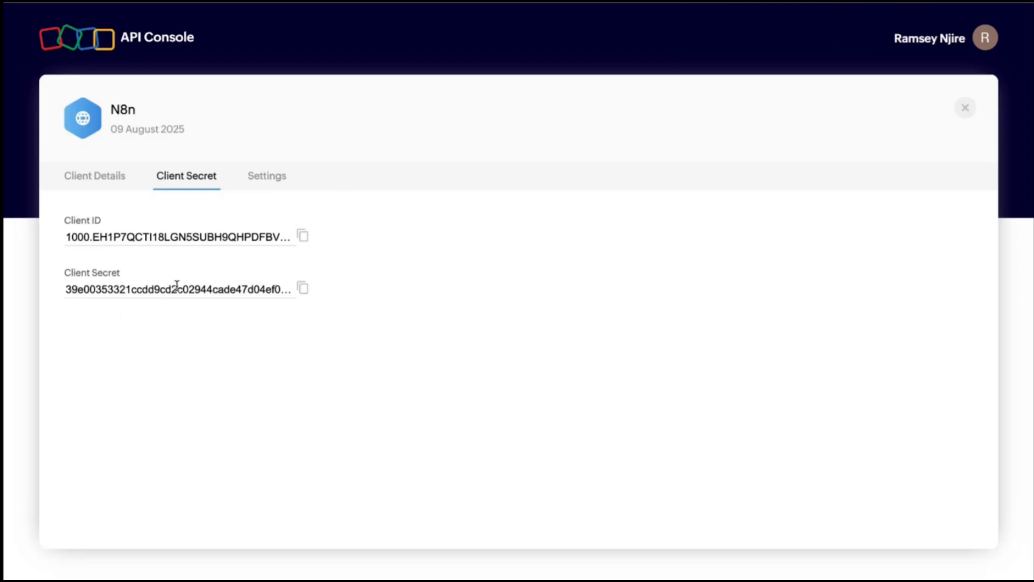
{"action": "left_click", "coordinate": [303, 289]}
{"action": "left_click", "coordinate": [554, 2]}
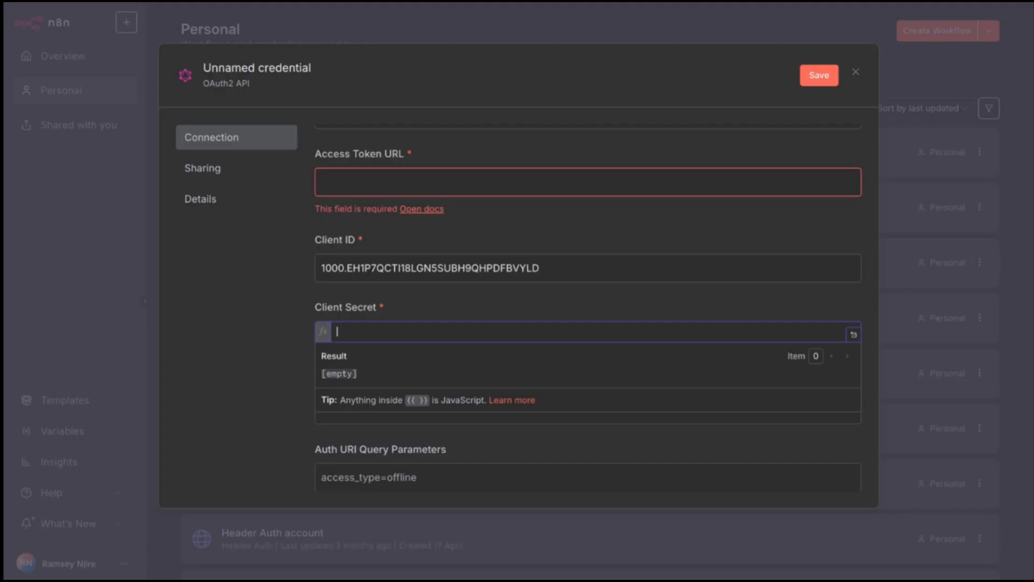
{"action": "key", "text": "ctrl+v"}
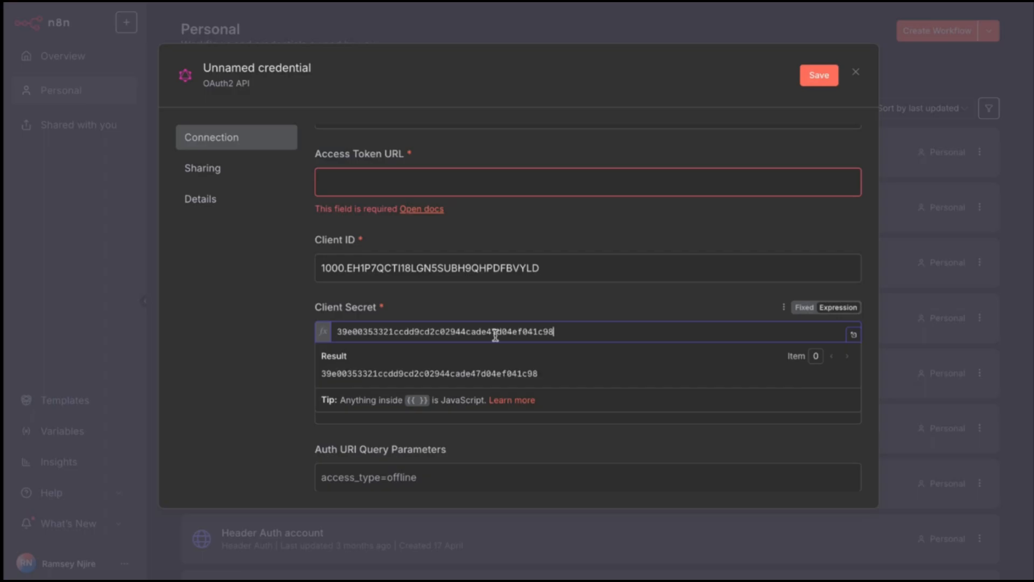
{"action": "left_click", "coordinate": [255, 331]}
- Search the web for "zoho crm coql" and open Zoho's Query (COQL) API overview to find a value for the Scope field
{"action": "scroll", "coordinate": [315, 373], "scroll_direction": "down", "scroll_amount": 1}
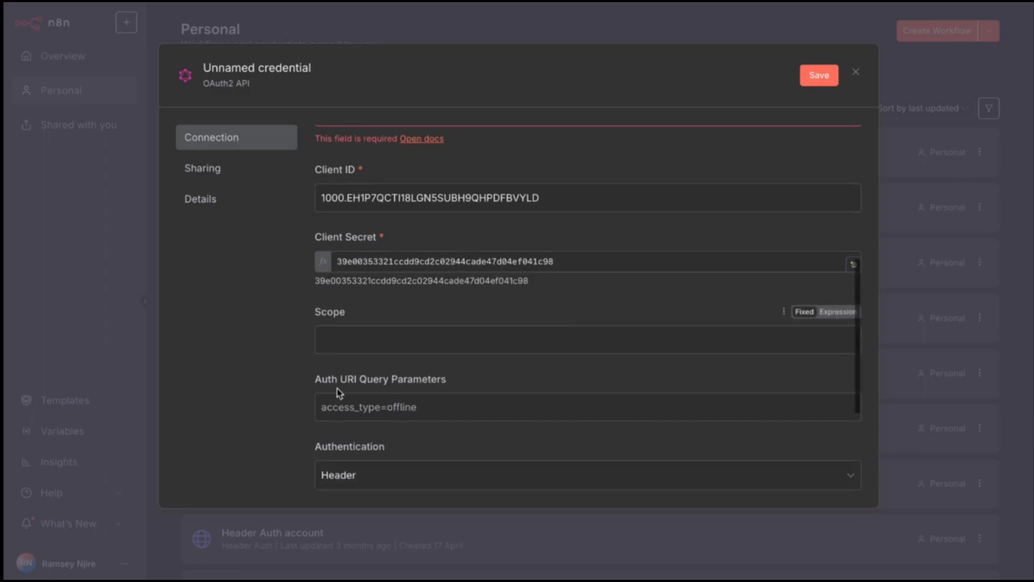
{"action": "left_click", "coordinate": [367, 339]}
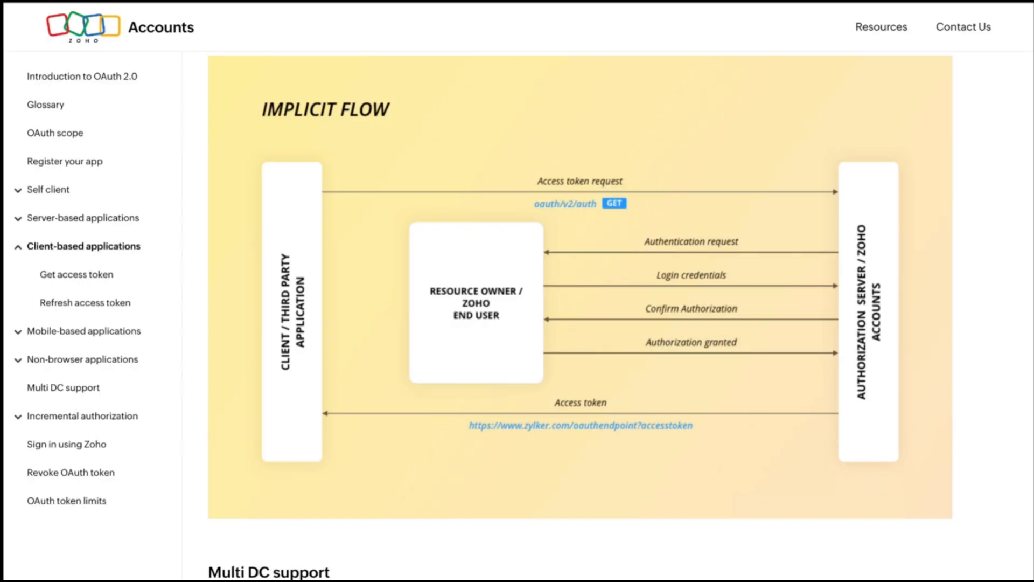
{"action": "type", "text": "zoho crm xo"}
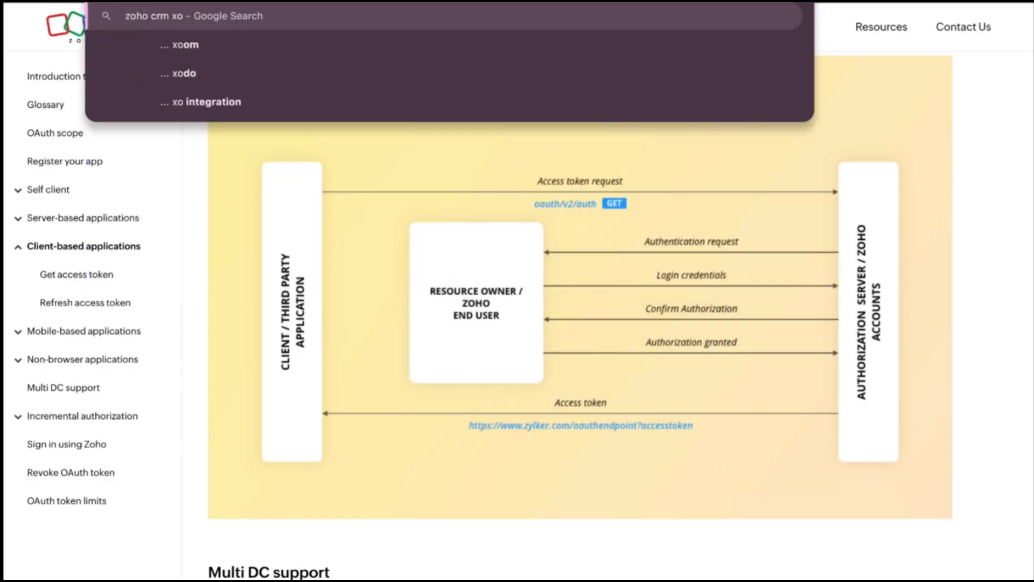
{"action": "key", "text": "BackSpace"}
{"action": "key", "text": "BackSpace"}
{"action": "type", "text": "coql"}
{"action": "key", "text": "Return"}
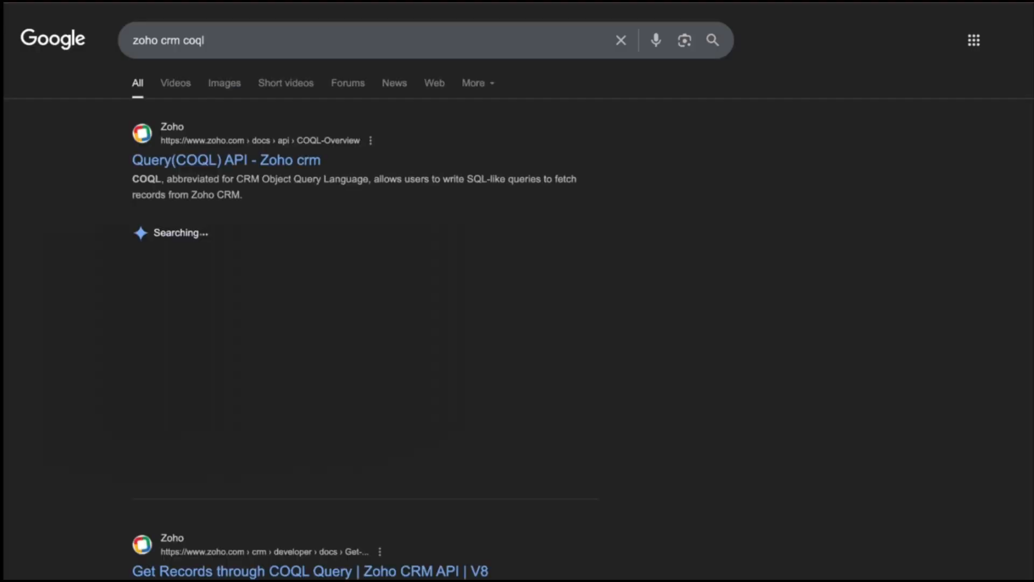
{"action": "left_click", "coordinate": [224, 162]}
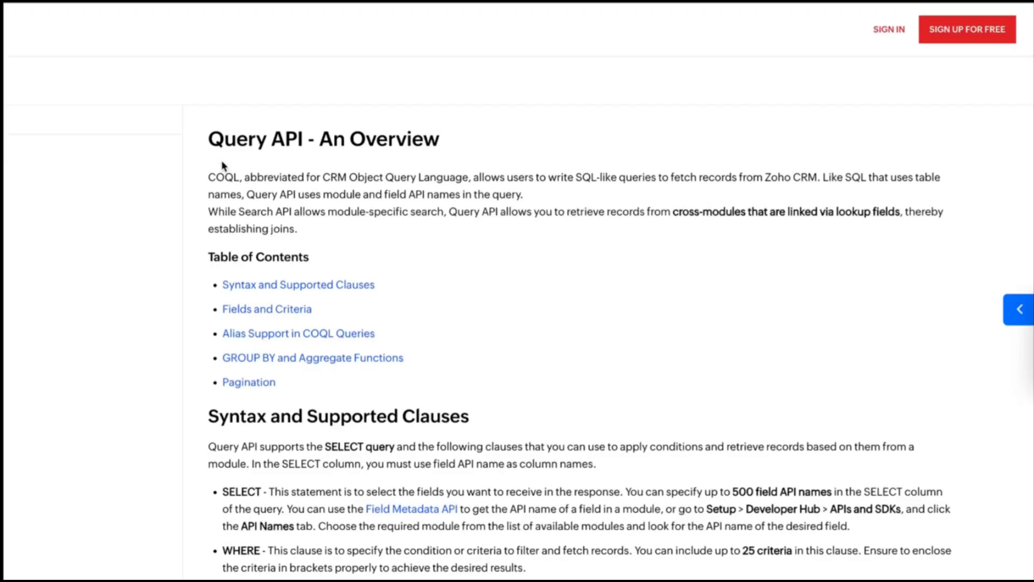
- Examine the Query API overview for scope details, covering the COQL syntax, sample queries, aggregate functions and pagination
{"action": "scroll", "coordinate": [460, 360], "scroll_direction": "down", "scroll_amount": 7}
{"action": "scroll", "coordinate": [460, 357], "scroll_direction": "down", "scroll_amount": 5}
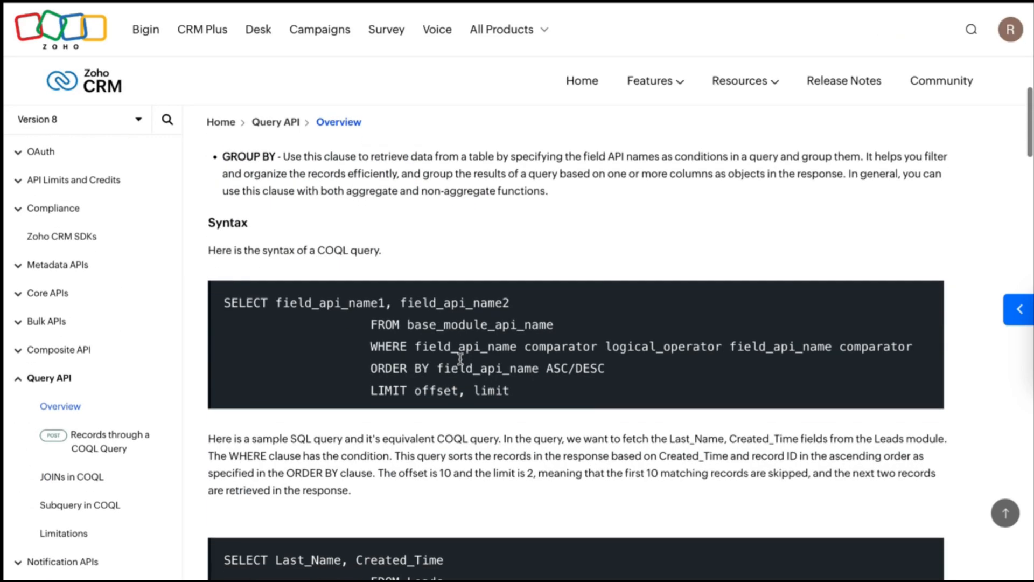
{"action": "left_click_drag", "start_coordinate": [225, 302], "coordinate": [532, 396]}
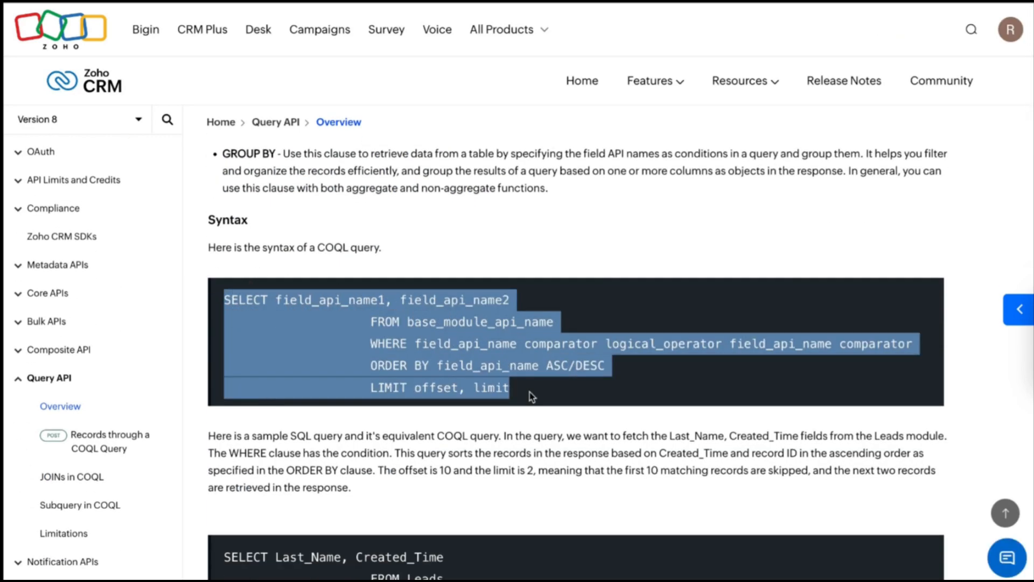
{"action": "scroll", "coordinate": [531, 397], "scroll_direction": "down", "scroll_amount": 4}
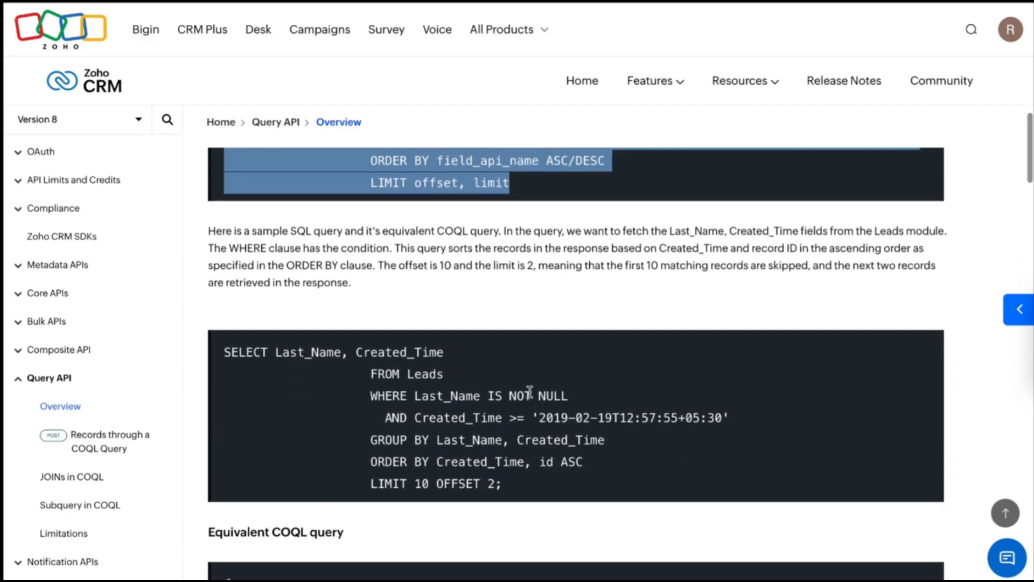
{"action": "scroll", "coordinate": [531, 393], "scroll_direction": "up", "scroll_amount": 5}
{"action": "scroll", "coordinate": [530, 391], "scroll_direction": "up", "scroll_amount": 10}
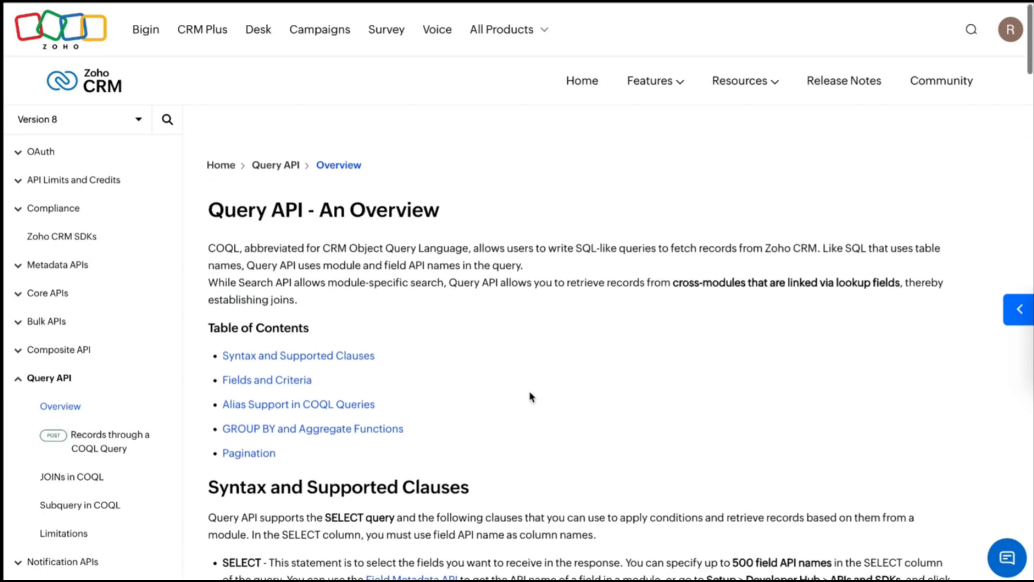
{"action": "scroll", "coordinate": [531, 397], "scroll_direction": "down", "scroll_amount": 2}
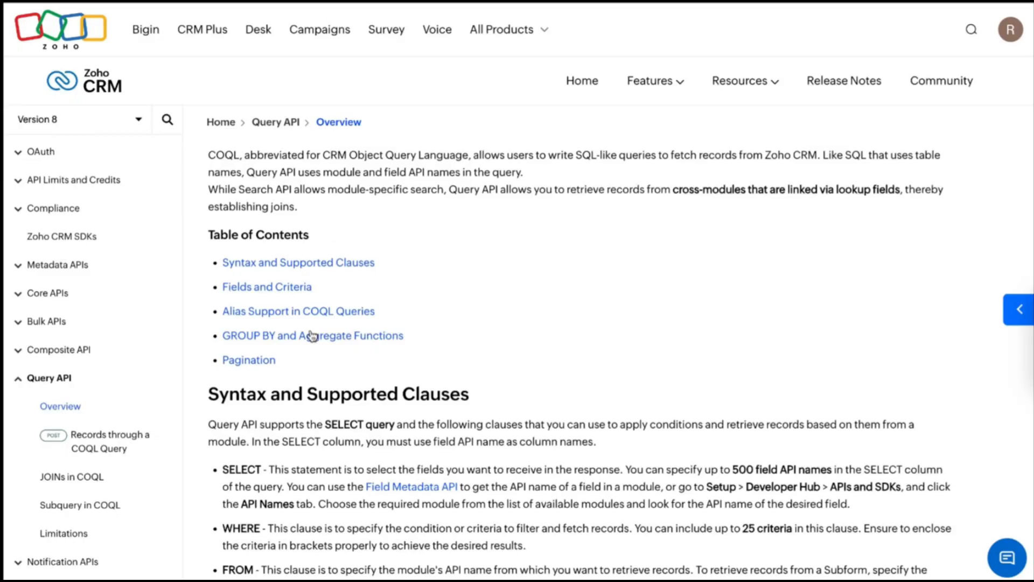
{"action": "scroll", "coordinate": [311, 337], "scroll_direction": "down", "scroll_amount": 20}
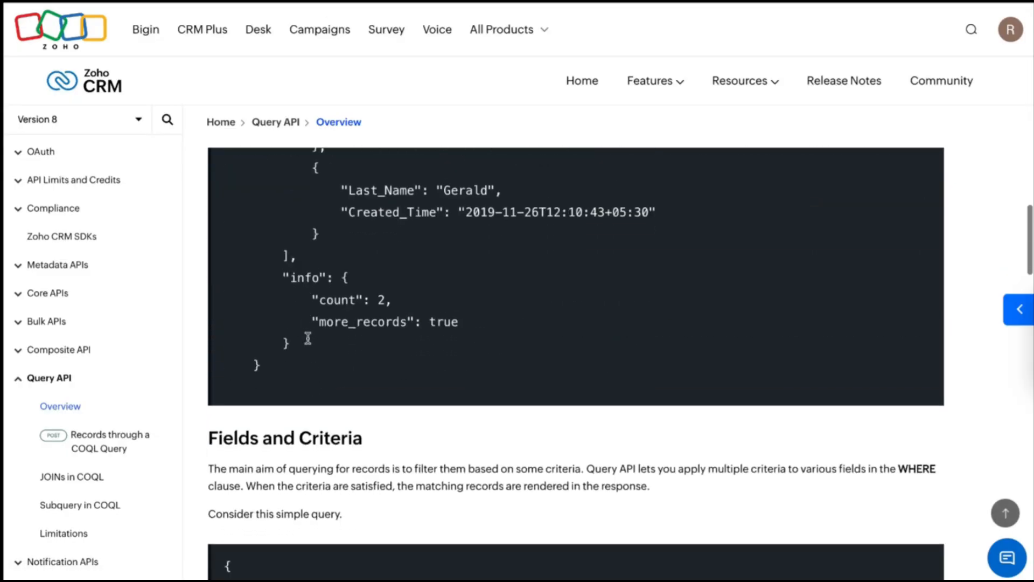
{"action": "scroll", "coordinate": [308, 337], "scroll_direction": "down", "scroll_amount": 20}
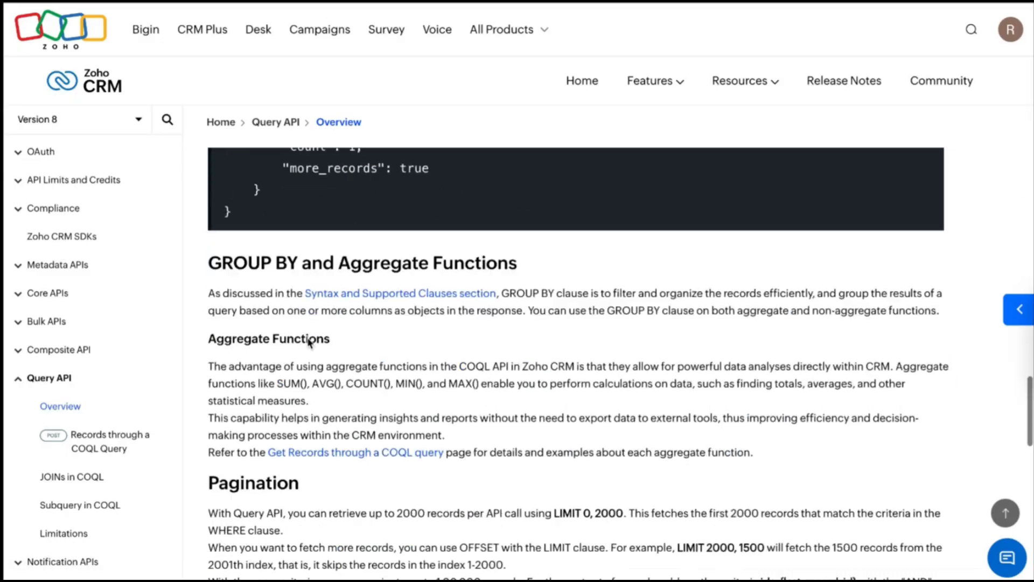
{"action": "scroll", "coordinate": [310, 342], "scroll_direction": "down", "scroll_amount": 3}
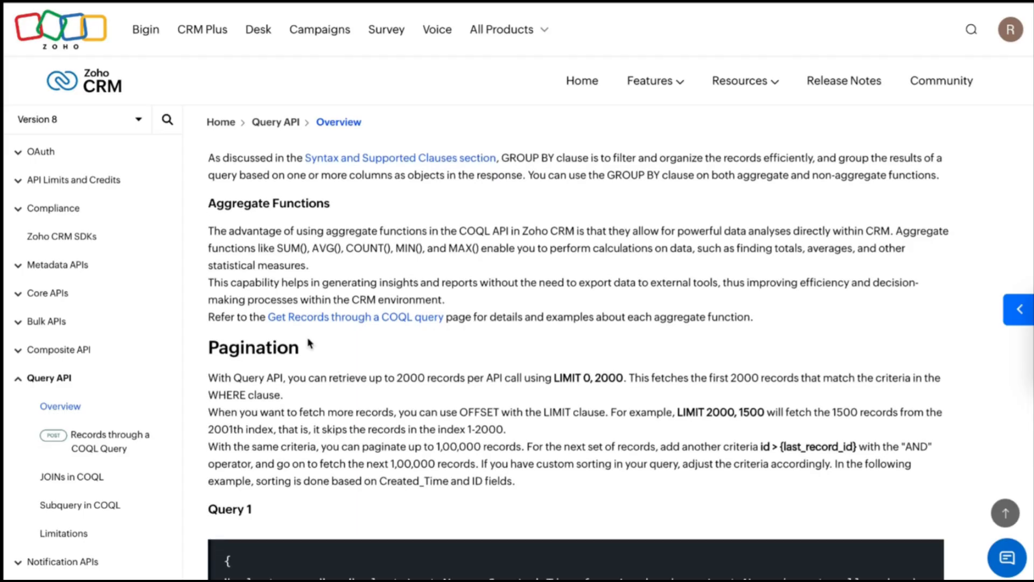
{"action": "scroll", "coordinate": [310, 344], "scroll_direction": "down", "scroll_amount": 10}
{"action": "scroll", "coordinate": [308, 345], "scroll_direction": "up", "scroll_amount": 15}
{"action": "scroll", "coordinate": [308, 342], "scroll_direction": "up", "scroll_amount": 20}
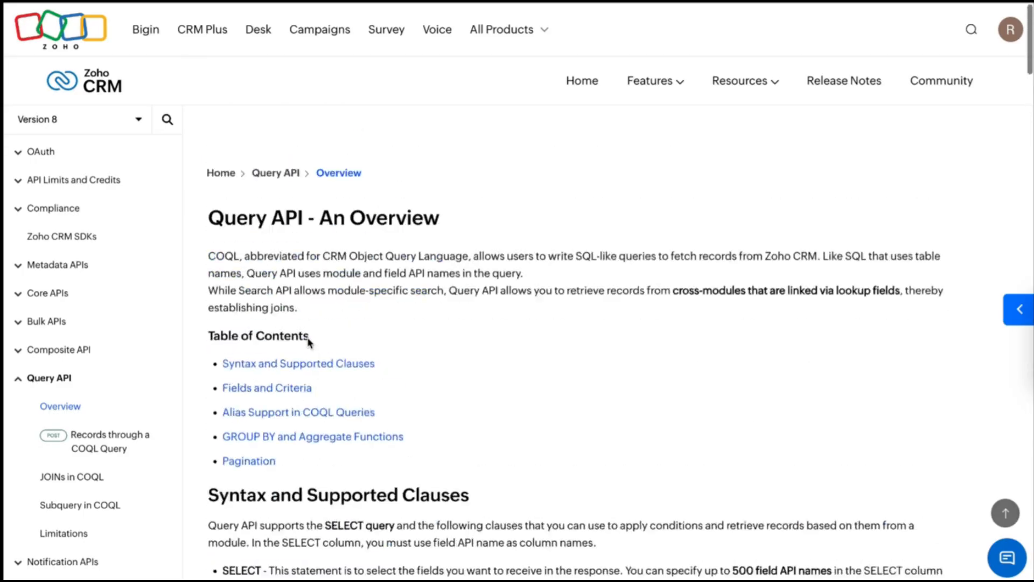
- Search the Query API overview page for "scopes"
{"action": "key", "text": "ctrl+f"}
{"action": "type", "text": "scopes"}
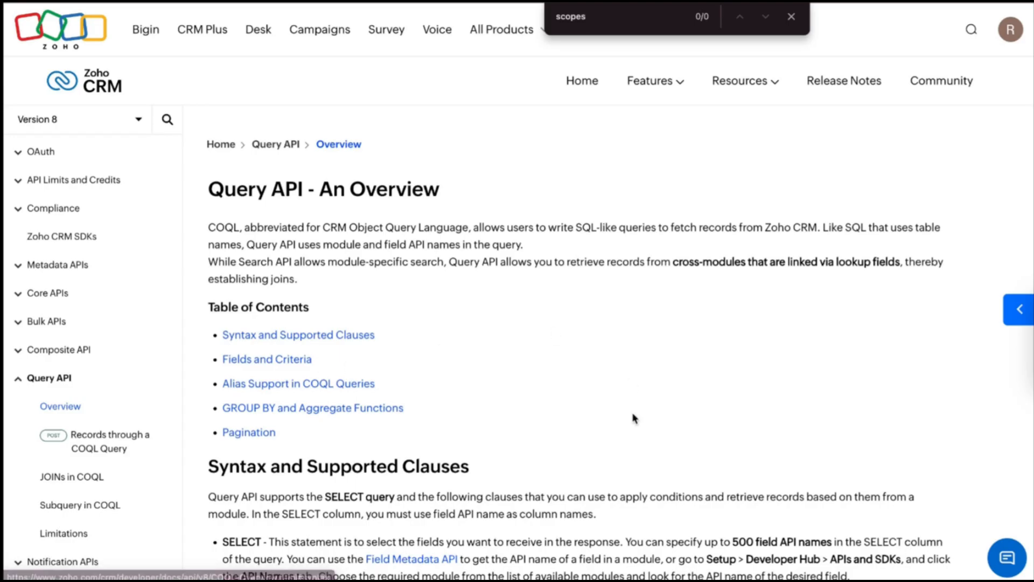
{"action": "scroll", "coordinate": [625, 354], "scroll_direction": "down", "scroll_amount": 2}
{"action": "scroll", "coordinate": [625, 354], "scroll_direction": "down", "scroll_amount": 2}
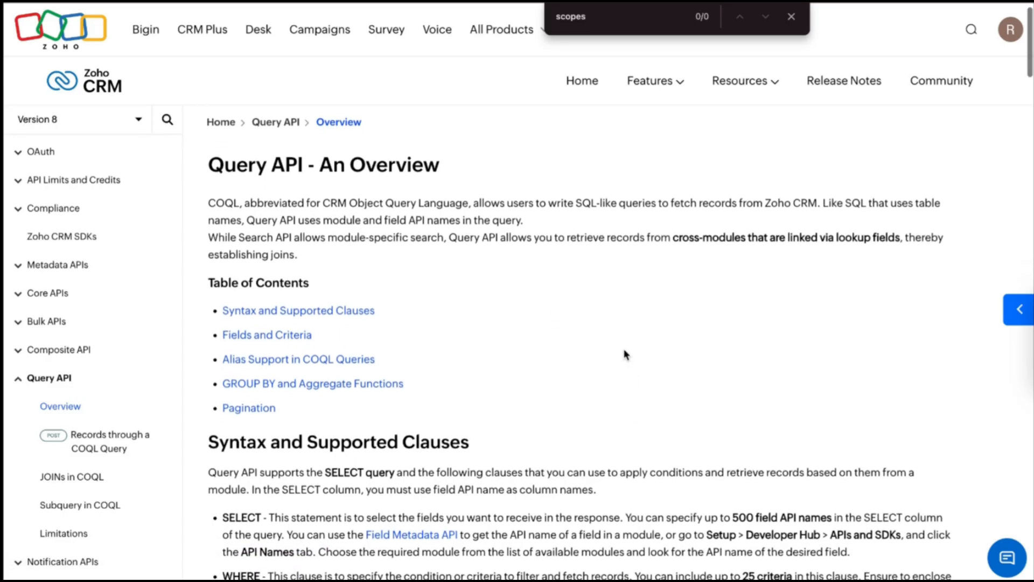
- Open the Records through a COQL Query documentation page and search it for "scope" to locate its Scope section
{"action": "scroll", "coordinate": [624, 354], "scroll_direction": "down", "scroll_amount": 3}
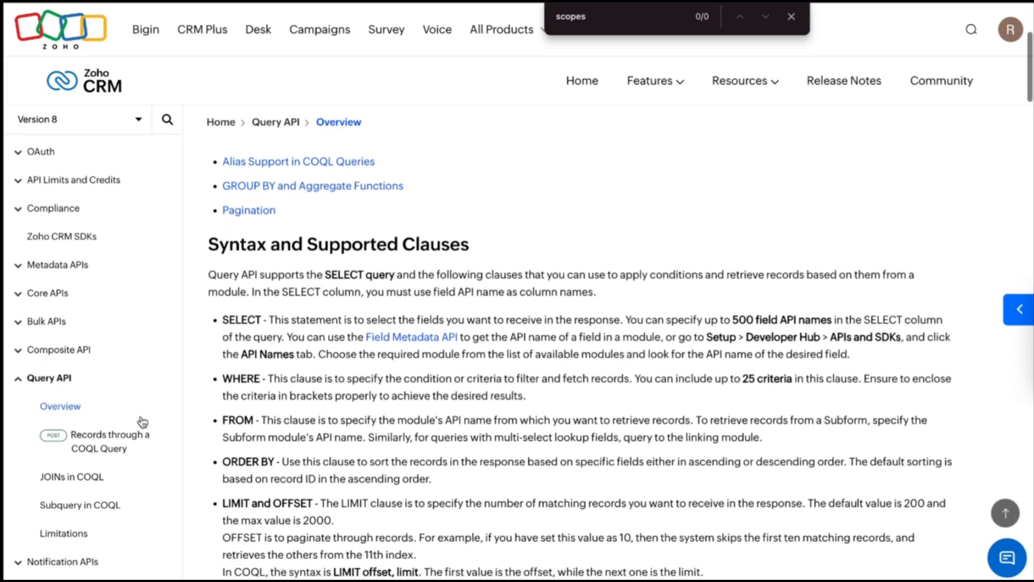
{"action": "left_click", "coordinate": [120, 438]}
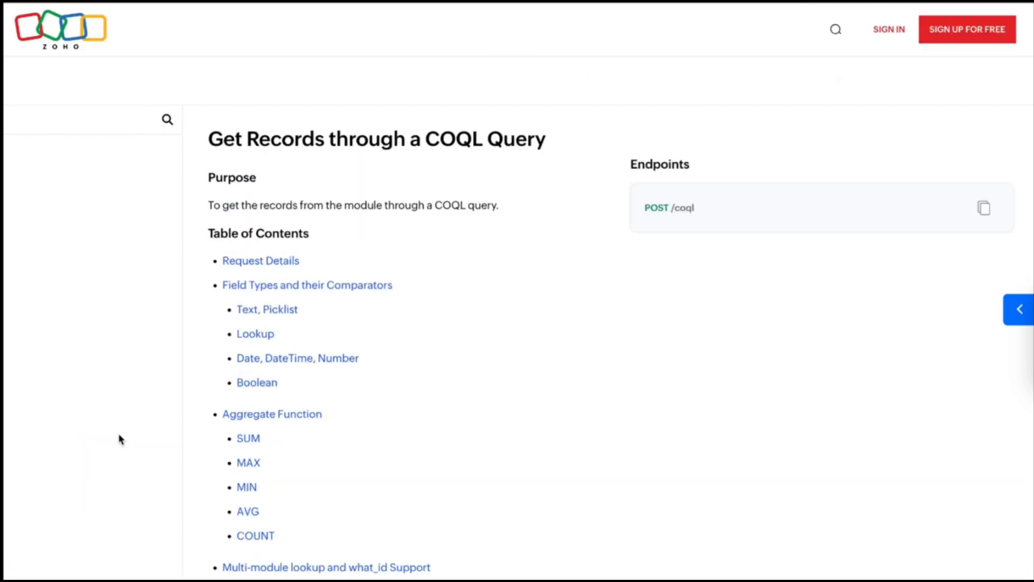
{"action": "scroll", "coordinate": [431, 454], "scroll_direction": "down", "scroll_amount": 10}
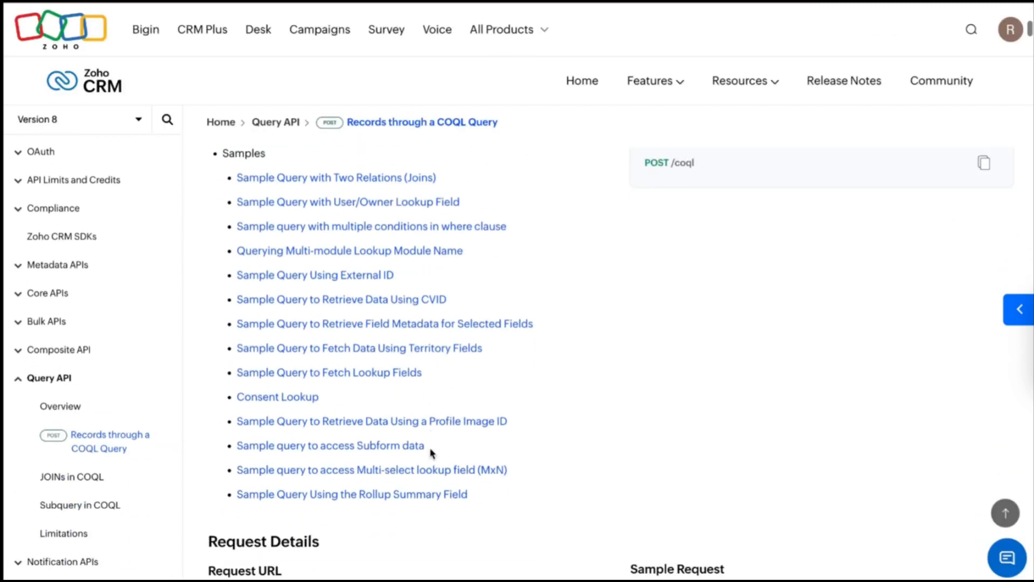
{"action": "key", "text": "ctrl+f"}
{"action": "type", "text": "scopes"}
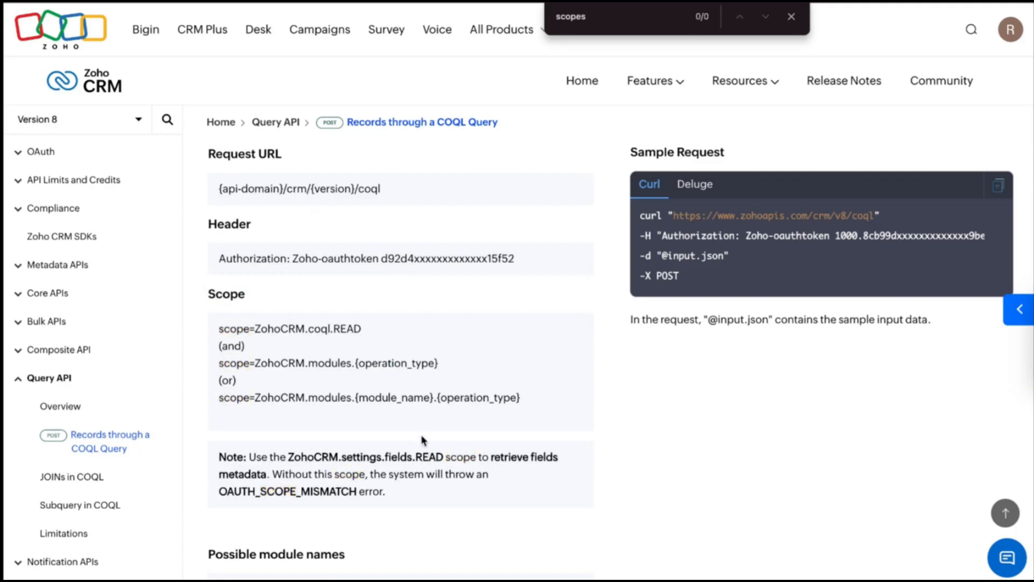
{"action": "key", "text": "BackSpace"}
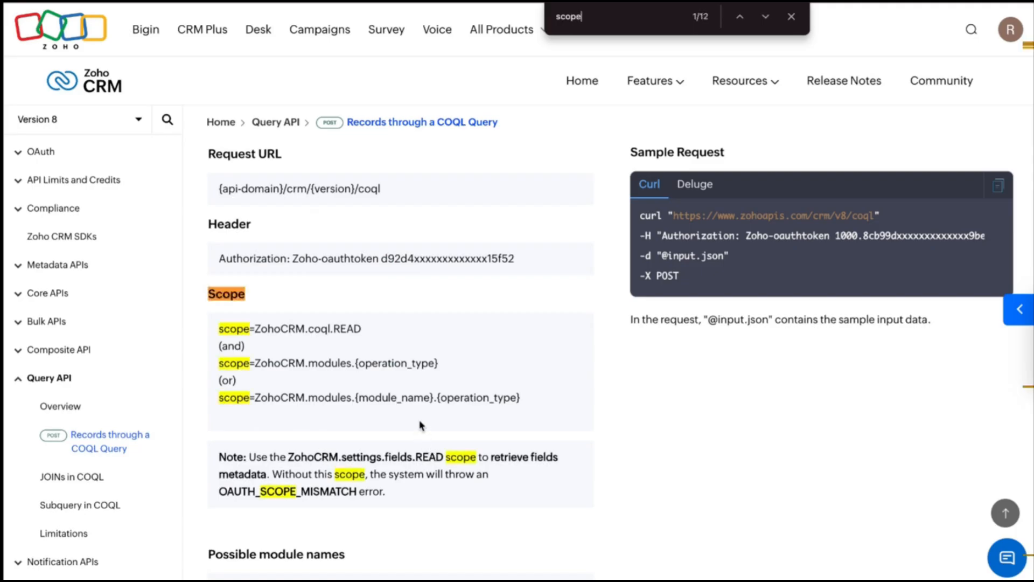
{"action": "left_click", "coordinate": [791, 16]}
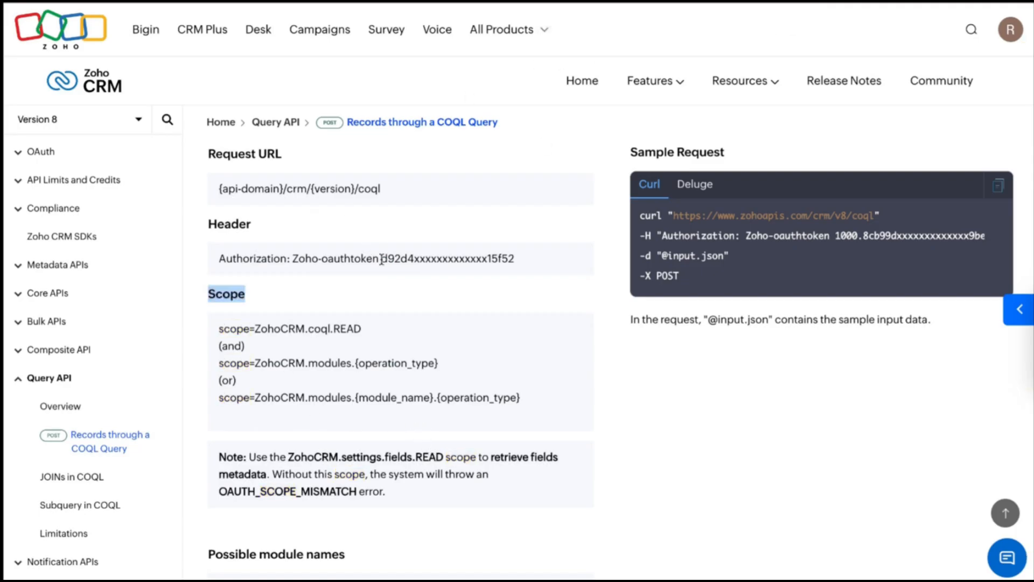
- Examine the ZohoCRM.coql.READ and ZohoCRM.modules.{operation_type} entries in the Scope section
{"action": "left_click_drag", "start_coordinate": [254, 328], "coordinate": [366, 334]}
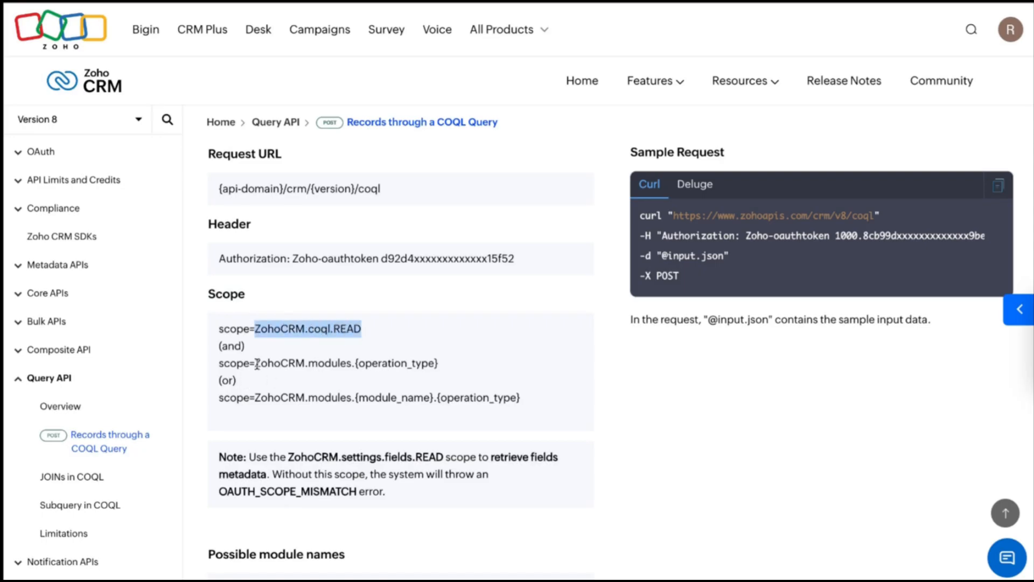
{"action": "left_click_drag", "start_coordinate": [257, 363], "coordinate": [461, 369]}
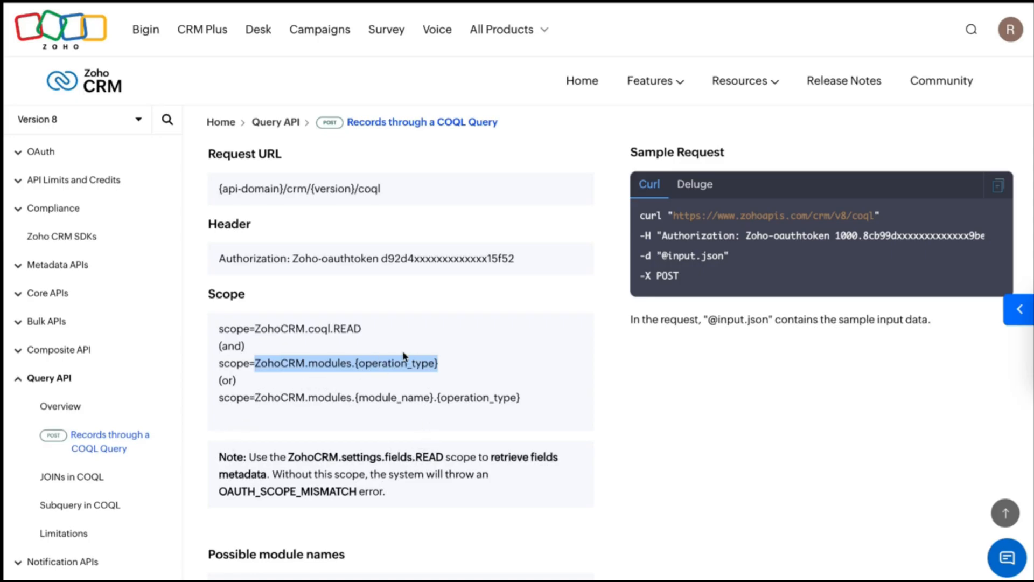
{"action": "left_click", "coordinate": [453, 372]}
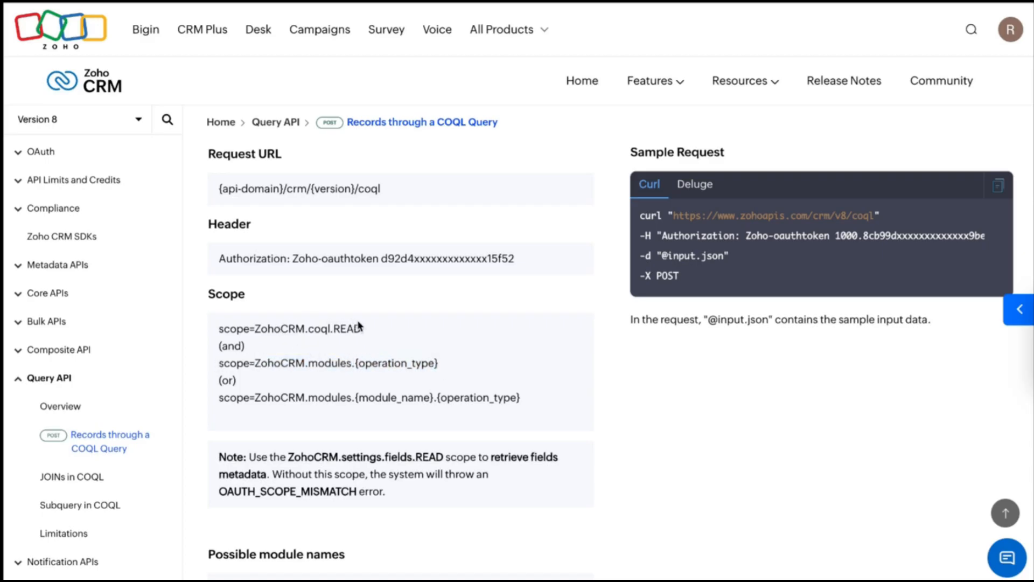
- Return to the n8n OAuth2 API credential and set its Scope to "ZohoCRM.modules.all,ZohoCRM.COQL.read"
{"action": "left_click", "coordinate": [377, 1]}
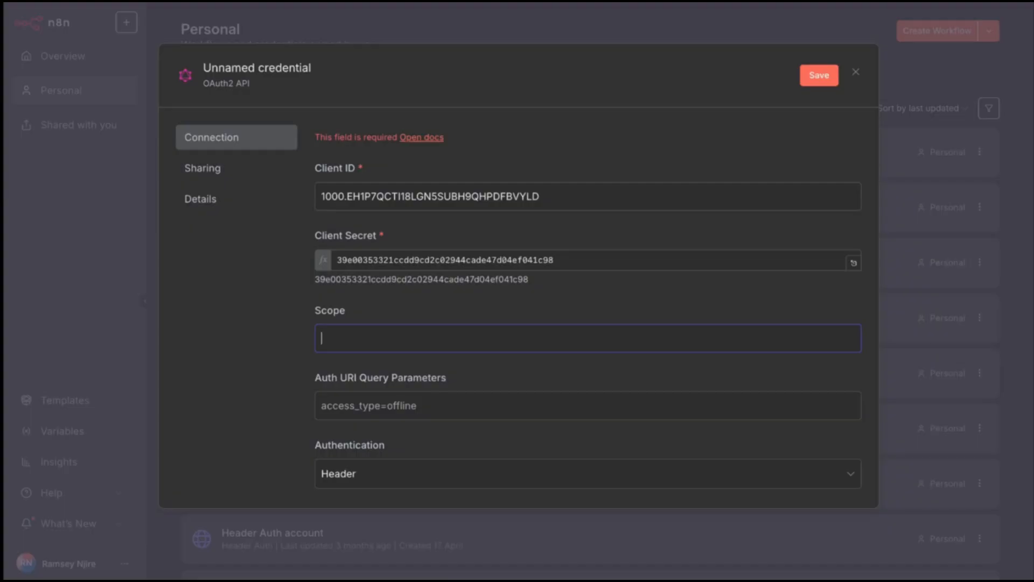
{"action": "type", "text": "ZohoCRM.modules.all,Z"}
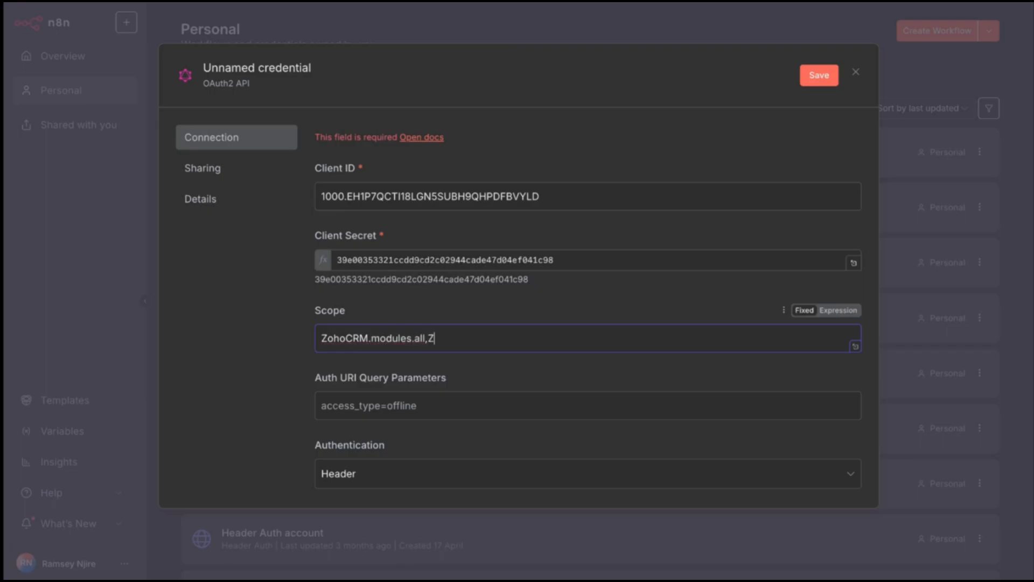
{"action": "type", "text": "ohoCRM.COQL.read"}
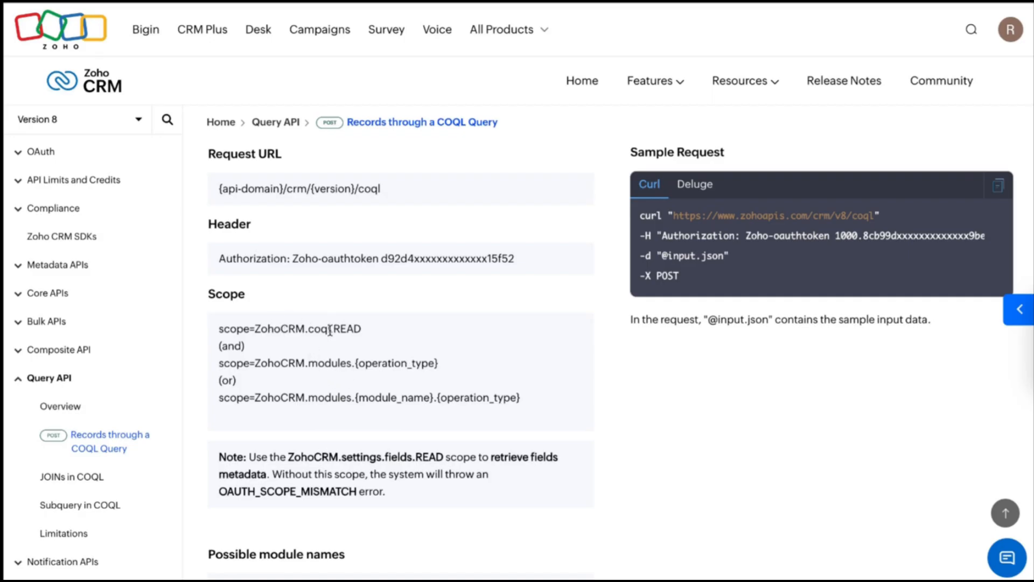
- Check the COQL scope's spelling in the Zoho documentation and correct the second scope in the credential to ZohoCRM.coql.READ
{"action": "mouse_move", "coordinate": [331, 330]}
{"action": "left_mouse_down"}
{"action": "mouse_move", "coordinate": [302, 330]}
{"action": "mouse_move", "coordinate": [354, 329]}
{"action": "mouse_move", "coordinate": [334, 328]}
{"action": "left_mouse_up"}
{"action": "mouse_move", "coordinate": [484, 2]}
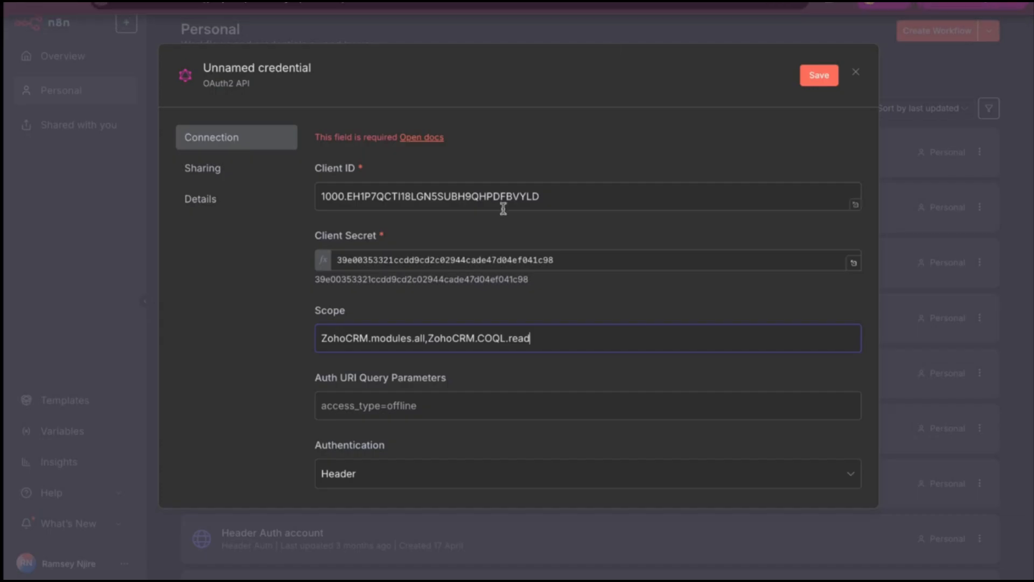
{"action": "left_click", "coordinate": [507, 338]}
{"action": "key", "text": "BackSpace"}
{"action": "key", "text": "BackSpace"}
{"action": "key", "text": "BackSpace"}
{"action": "key", "text": "BackSpace"}
{"action": "type", "text": "coql"}
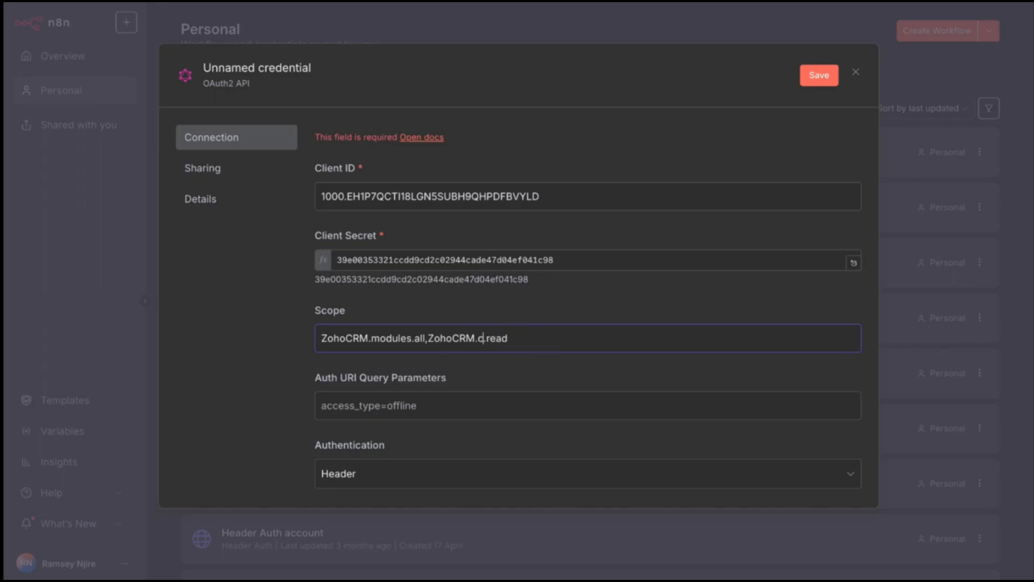
{"action": "left_click", "coordinate": [538, 337]}
{"action": "key", "text": "BackSpace"}
{"action": "key", "text": "BackSpace"}
{"action": "type", "text": "READ"}
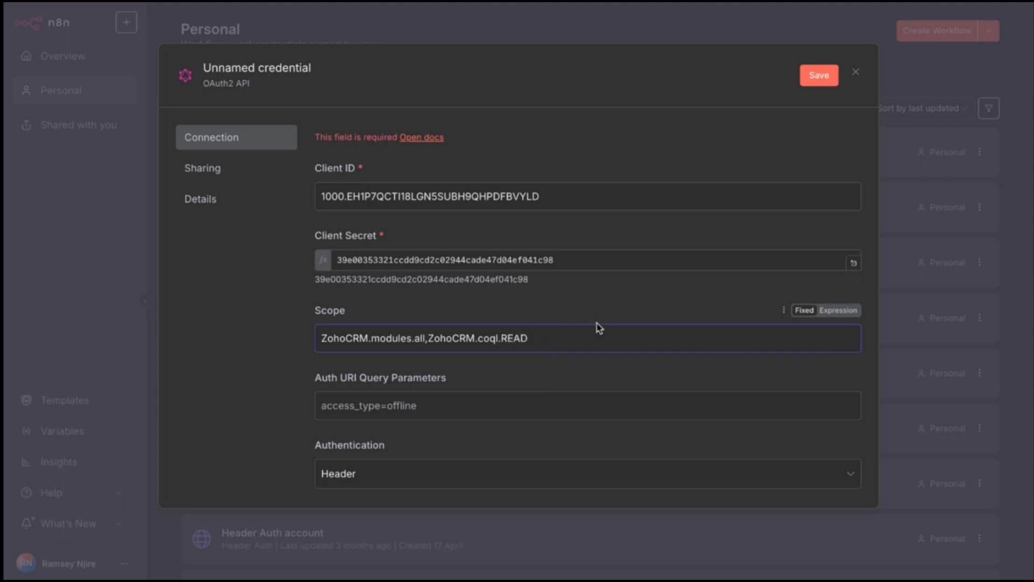
- Set the credential's Auth URI Query Parameters to access_type=offline
{"action": "scroll", "coordinate": [586, 302], "scroll_direction": "down", "scroll_amount": 2}
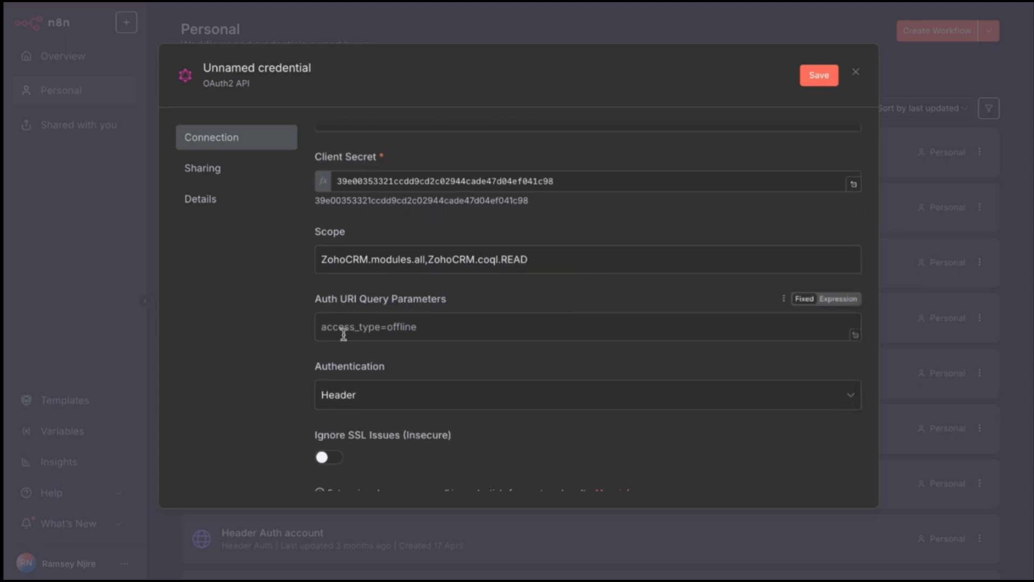
{"action": "left_click", "coordinate": [378, 327]}
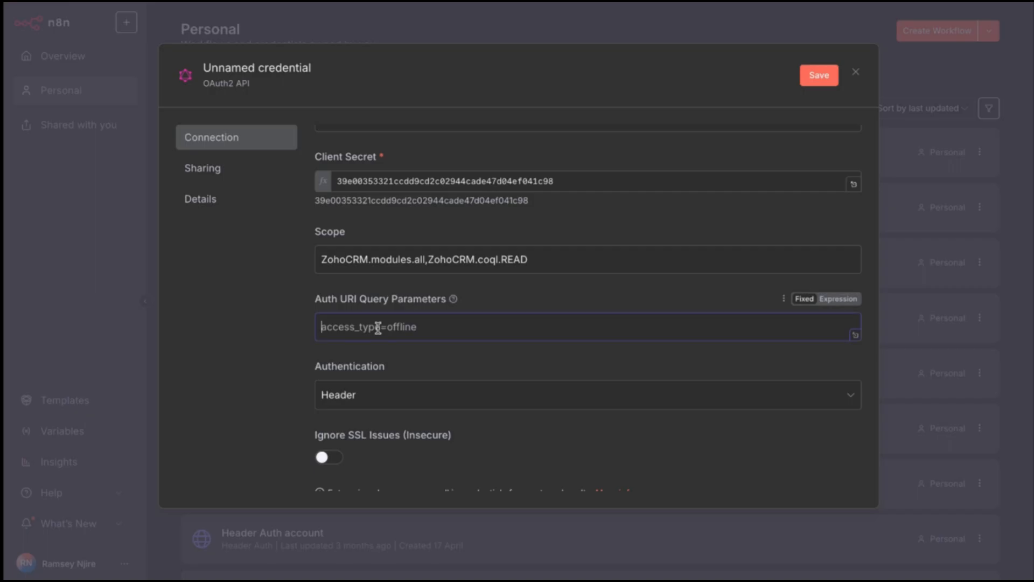
{"action": "type", "text": "access_type=offline"}
{"action": "left_click", "coordinate": [522, 297]}
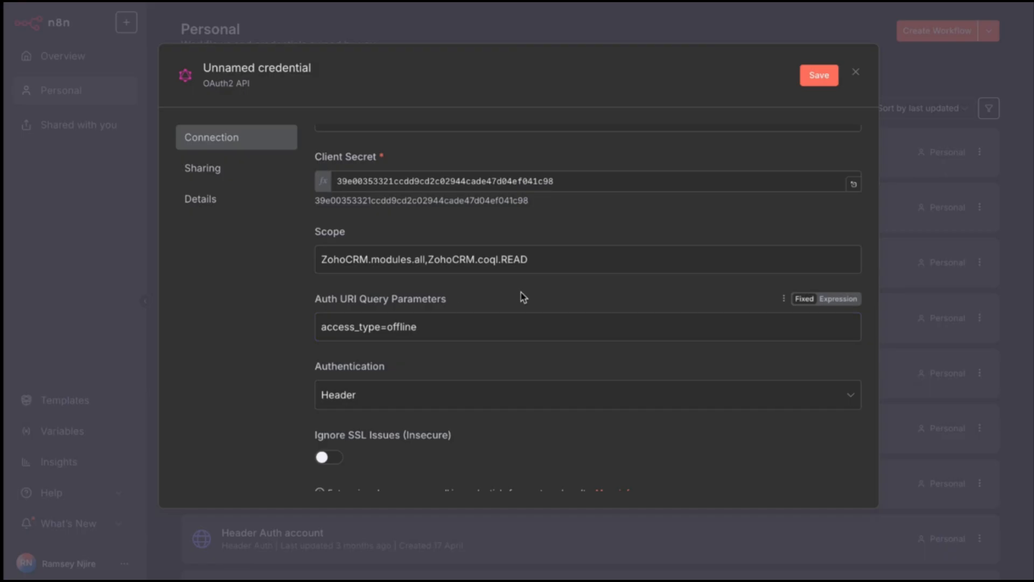
- Review the credential's Authentication options, keep Header, and go back to the empty Authorization URL field
{"action": "scroll", "coordinate": [447, 387], "scroll_direction": "down", "scroll_amount": 2}
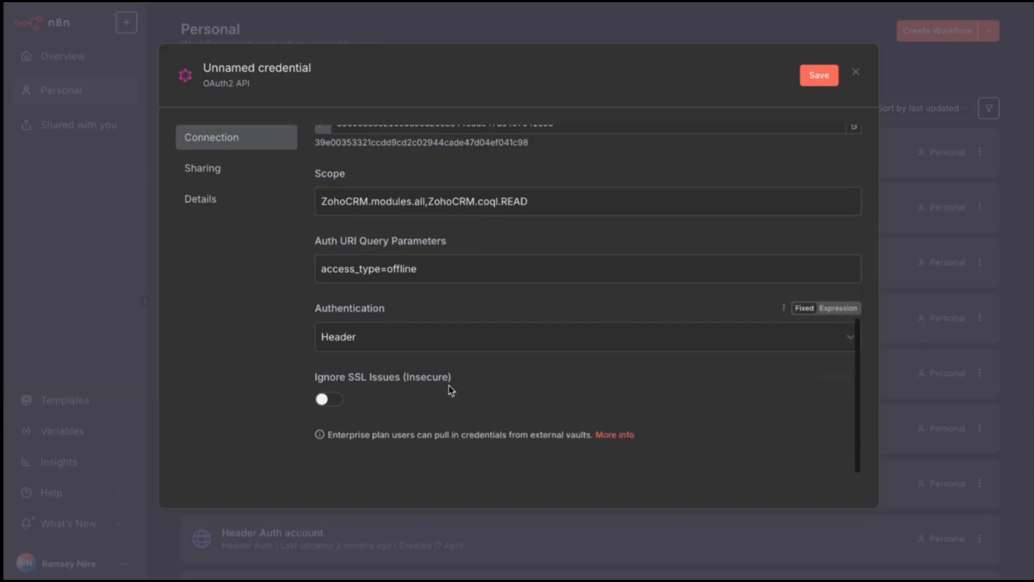
{"action": "left_click", "coordinate": [390, 337]}
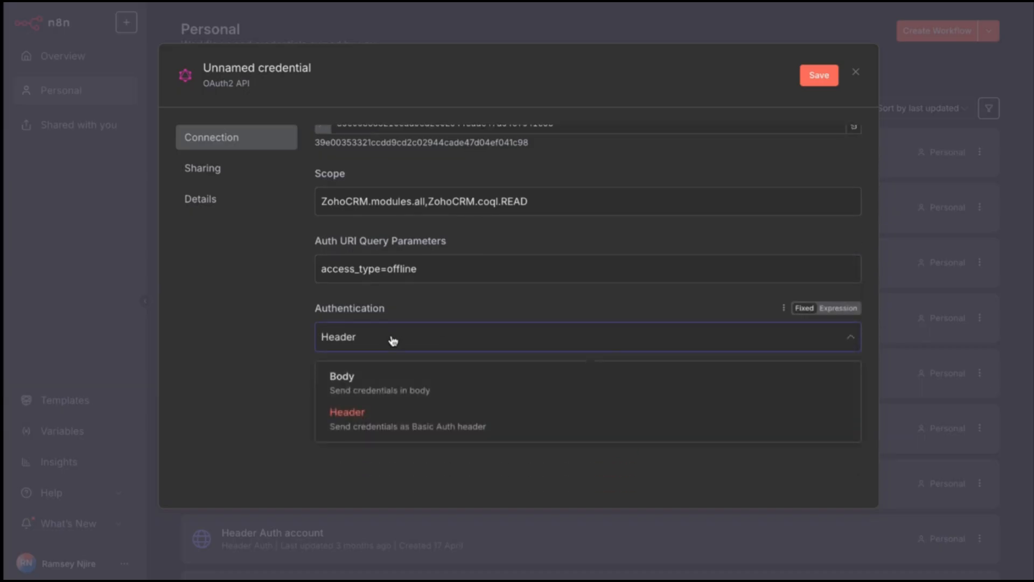
{"action": "left_click", "coordinate": [424, 352]}
{"action": "scroll", "coordinate": [424, 354], "scroll_direction": "up", "scroll_amount": 15}
{"action": "scroll", "coordinate": [420, 353], "scroll_direction": "down", "scroll_amount": 5}
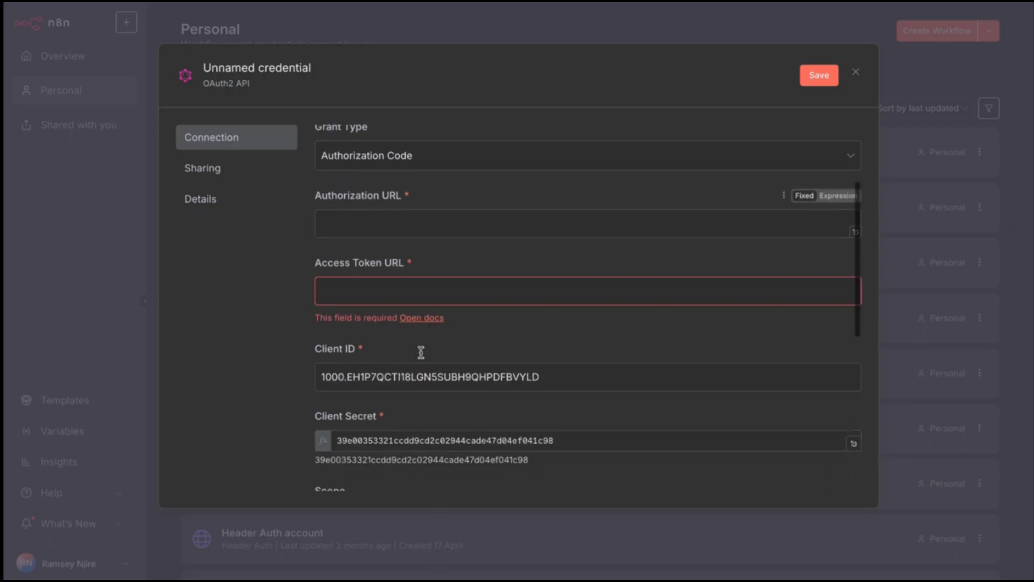
{"action": "left_click", "coordinate": [372, 228]}
{"action": "scroll", "coordinate": [374, 229], "scroll_direction": "up", "scroll_amount": 4}
{"action": "scroll", "coordinate": [372, 227], "scroll_direction": "down", "scroll_amount": 3}
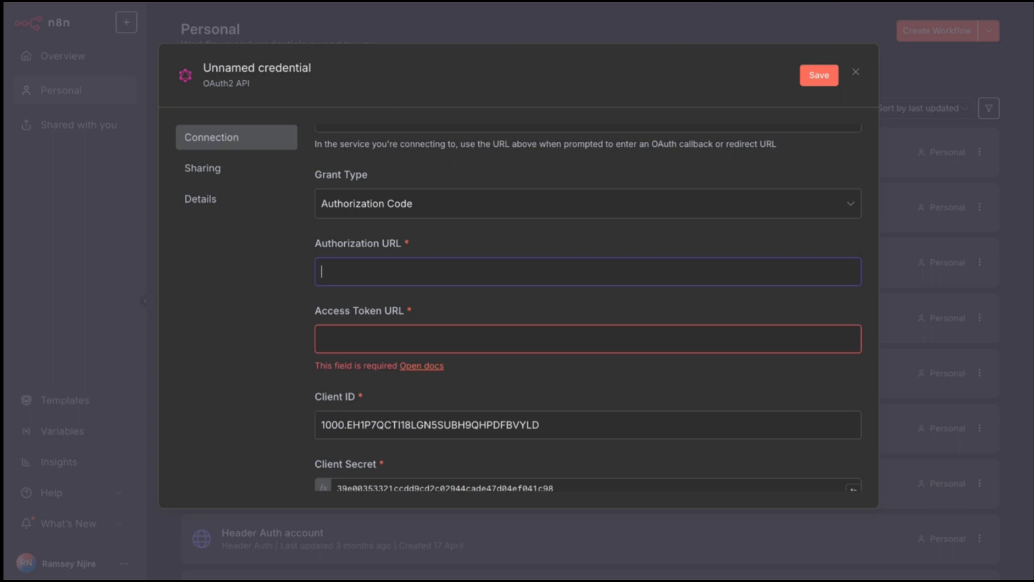
- Duplicate the n8n browser tab and open the personal workflow "My workflow 2" in it
{"action": "right_click", "coordinate": [664, 2]}
{"action": "left_click", "coordinate": [694, 64]}
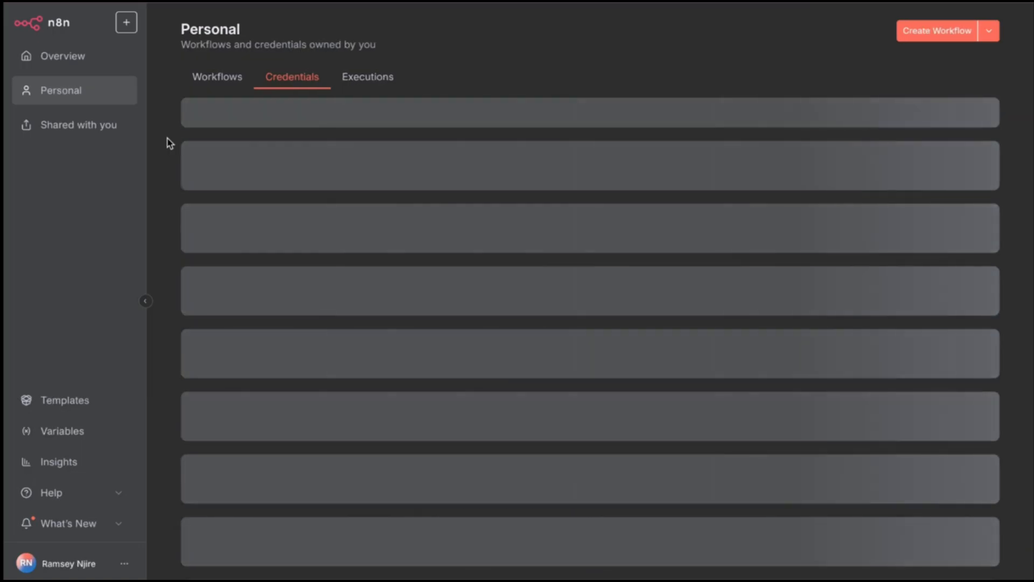
{"action": "left_click", "coordinate": [222, 82]}
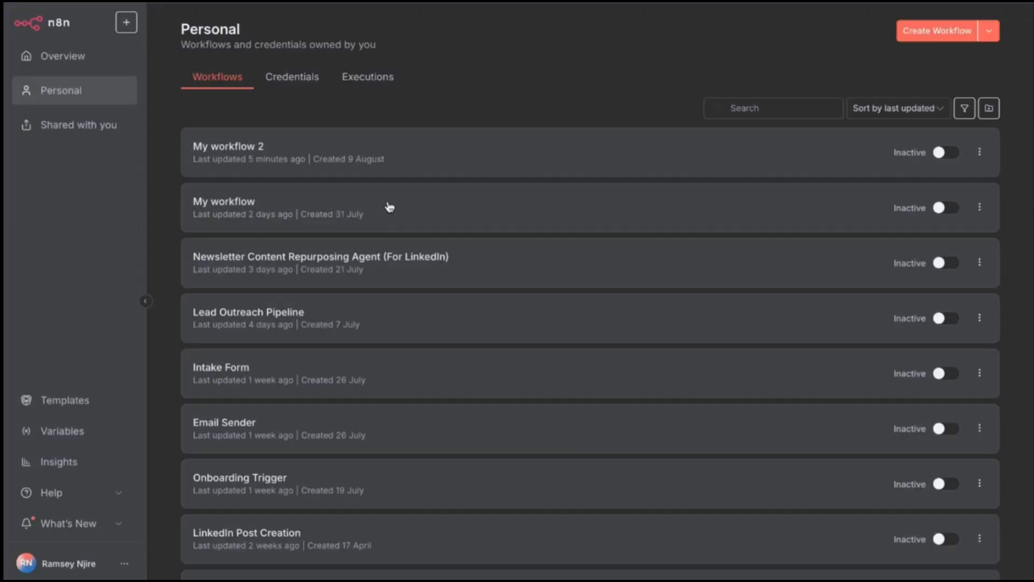
{"action": "left_click", "coordinate": [244, 145]}
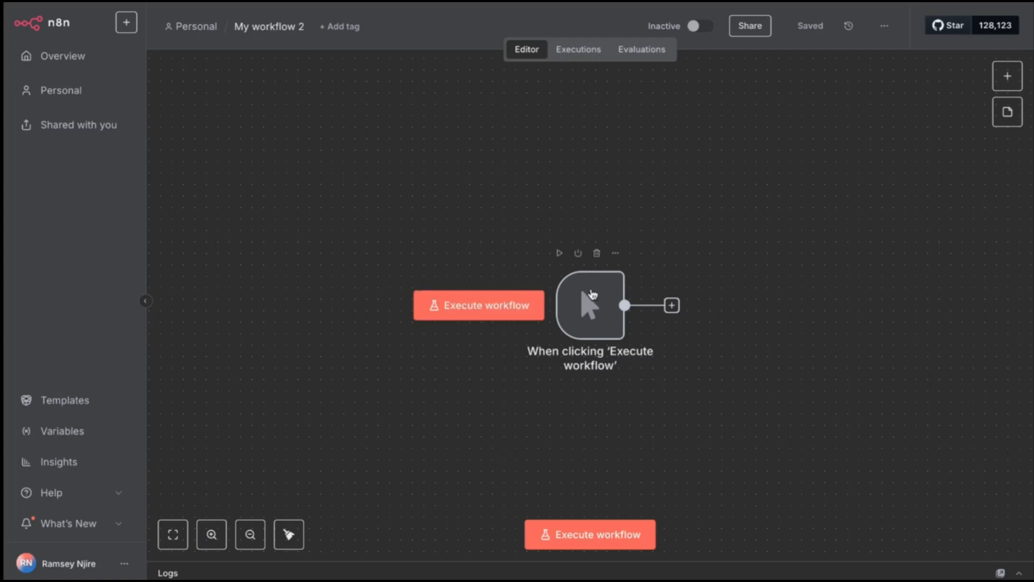
- Add a Zoho CRM "Create an account" node after the manual trigger and start a new Zoho OAuth2 API credential for it
{"action": "left_click", "coordinate": [671, 305]}
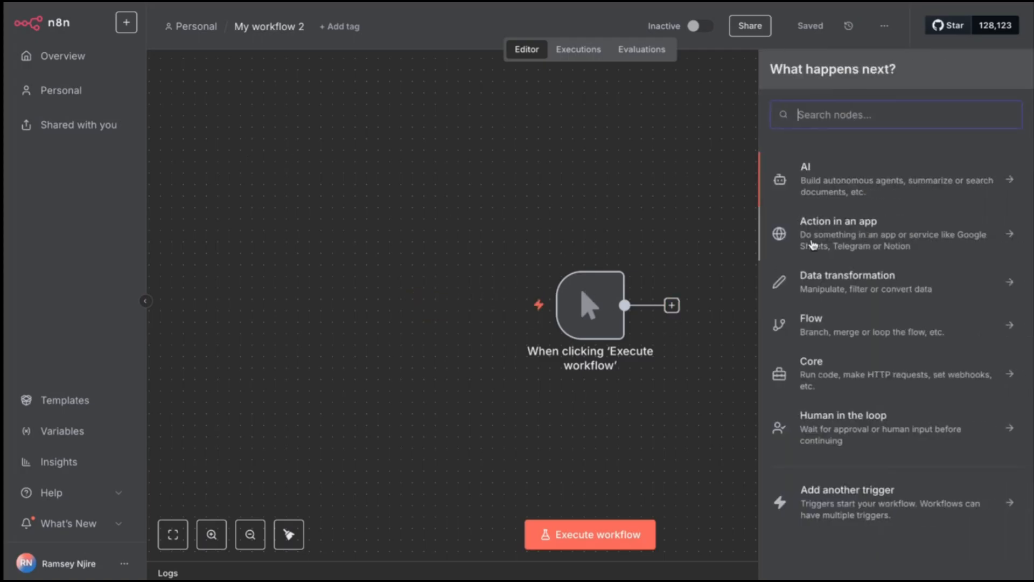
{"action": "type", "text": "zp"}
{"action": "key", "text": "BackSpace"}
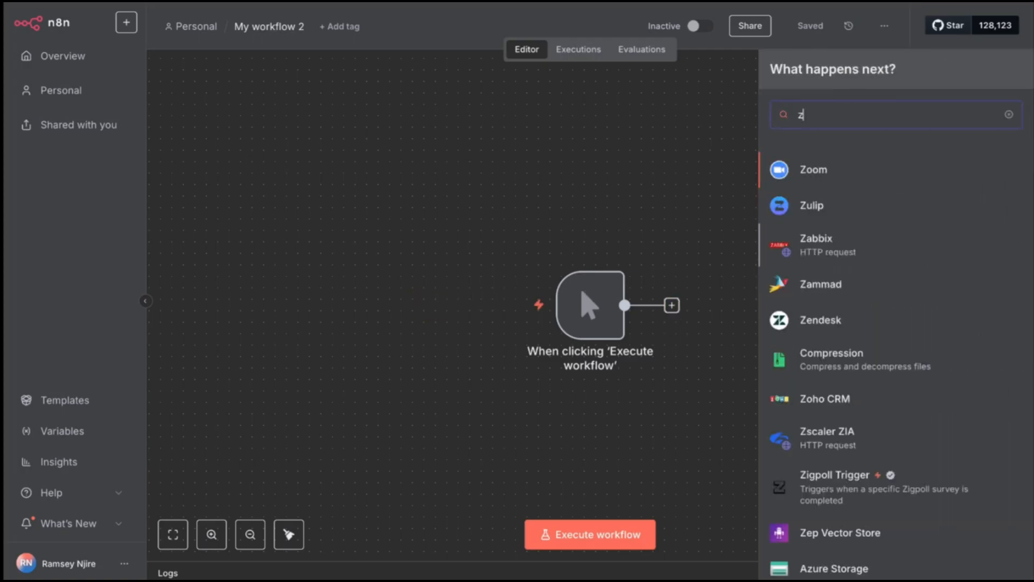
{"action": "type", "text": "oho"}
{"action": "left_click", "coordinate": [847, 176]}
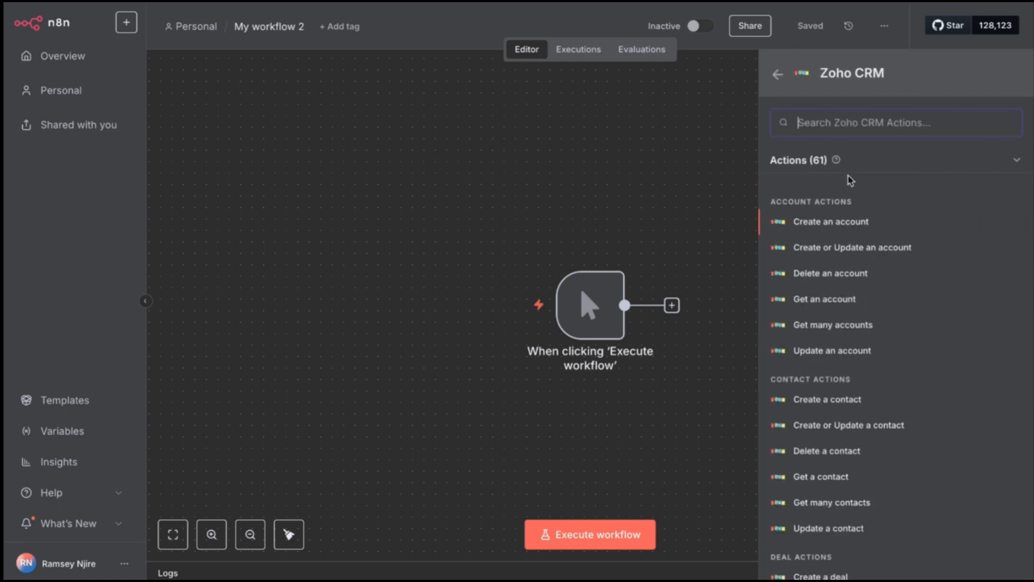
{"action": "left_click", "coordinate": [825, 220]}
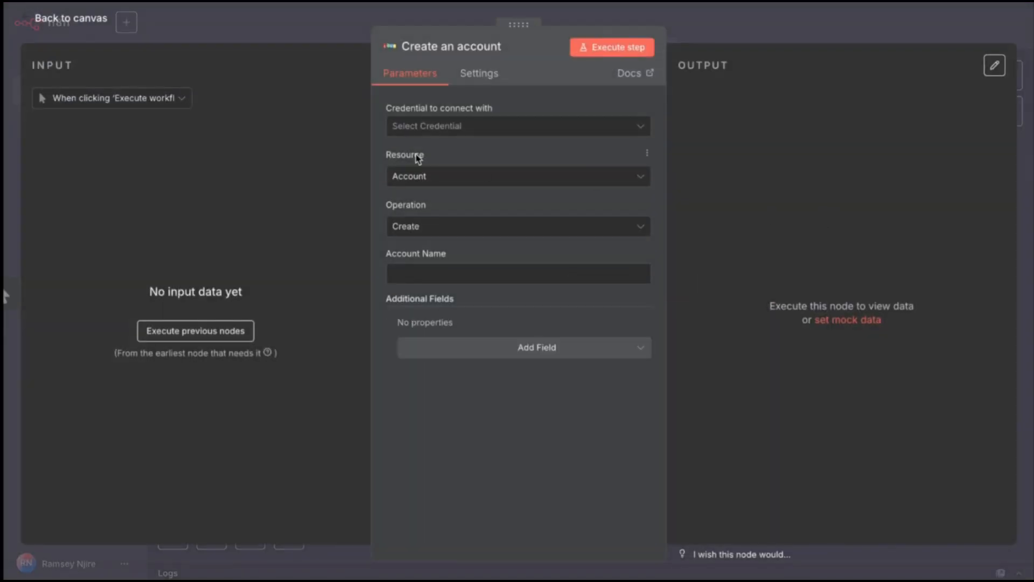
{"action": "left_click", "coordinate": [437, 127]}
{"action": "left_click", "coordinate": [446, 160]}
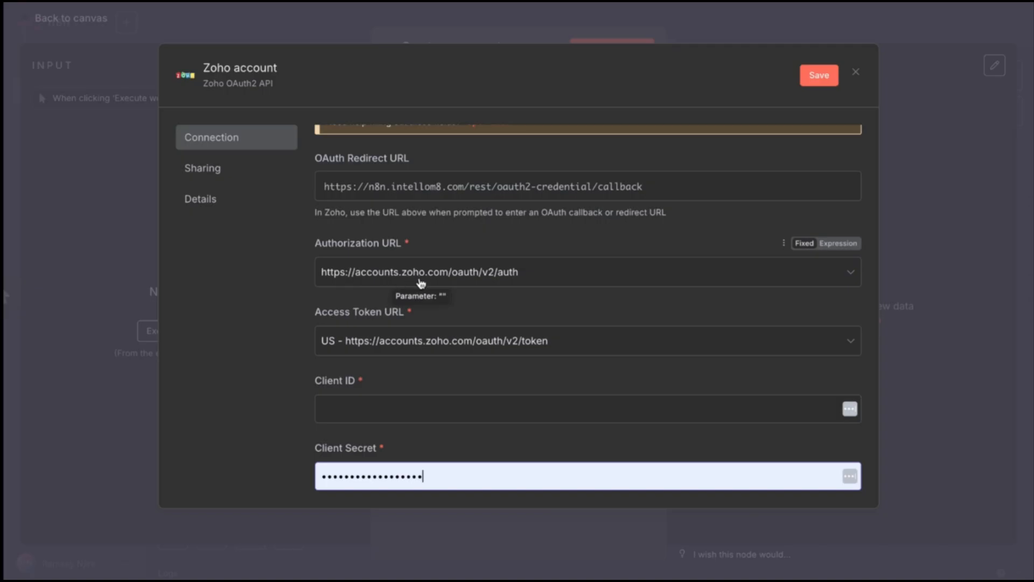
{"action": "left_click", "coordinate": [546, 274]}
{"action": "double_click", "coordinate": [553, 275]}
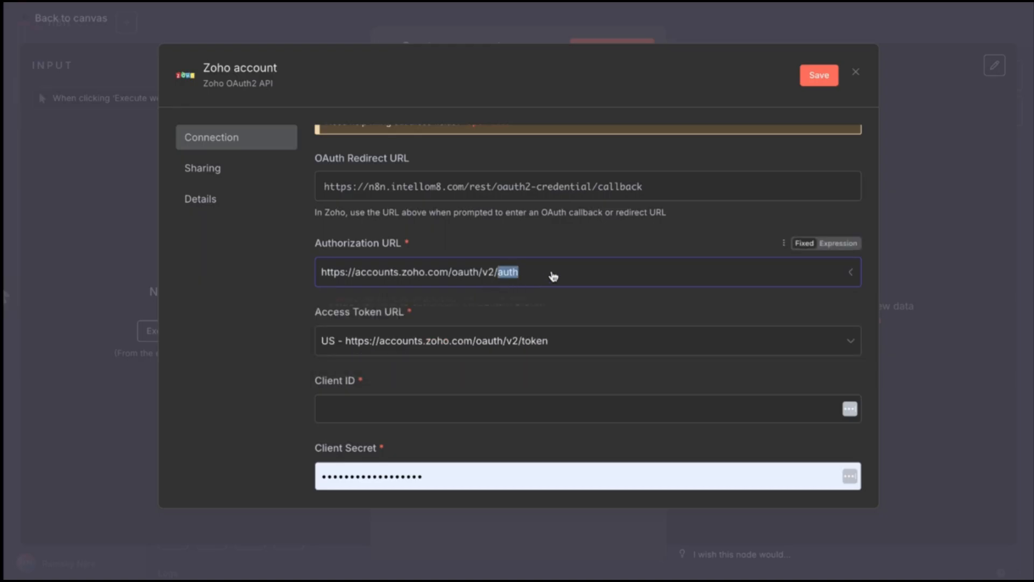
{"action": "left_click", "coordinate": [553, 276]}
{"action": "left_click", "coordinate": [552, 275]}
{"action": "left_click", "coordinate": [552, 275]}
{"action": "left_click", "coordinate": [553, 275]}
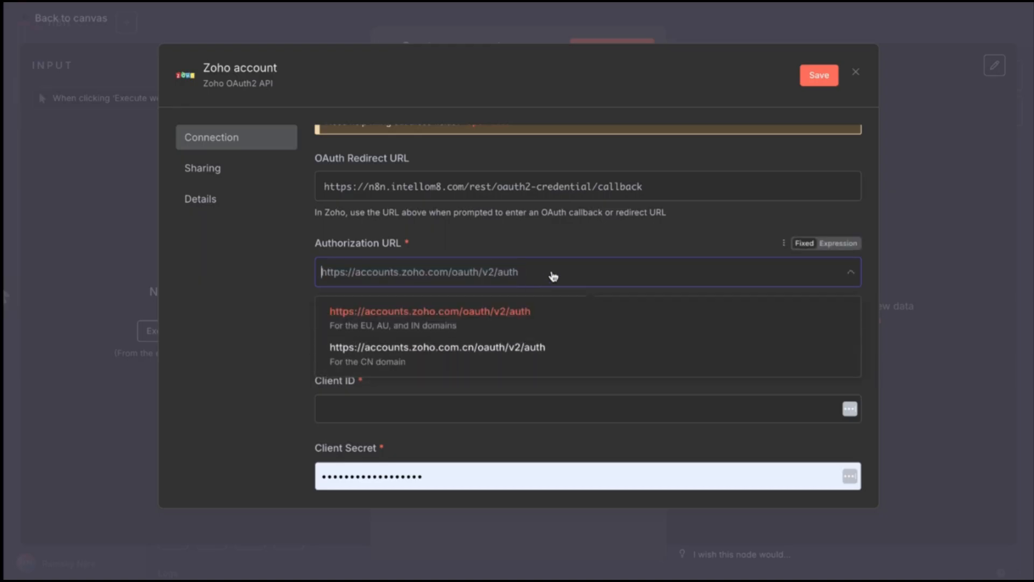
{"action": "left_click", "coordinate": [552, 275]}
{"action": "left_click", "coordinate": [553, 275]}
{"action": "left_click", "coordinate": [553, 275]}
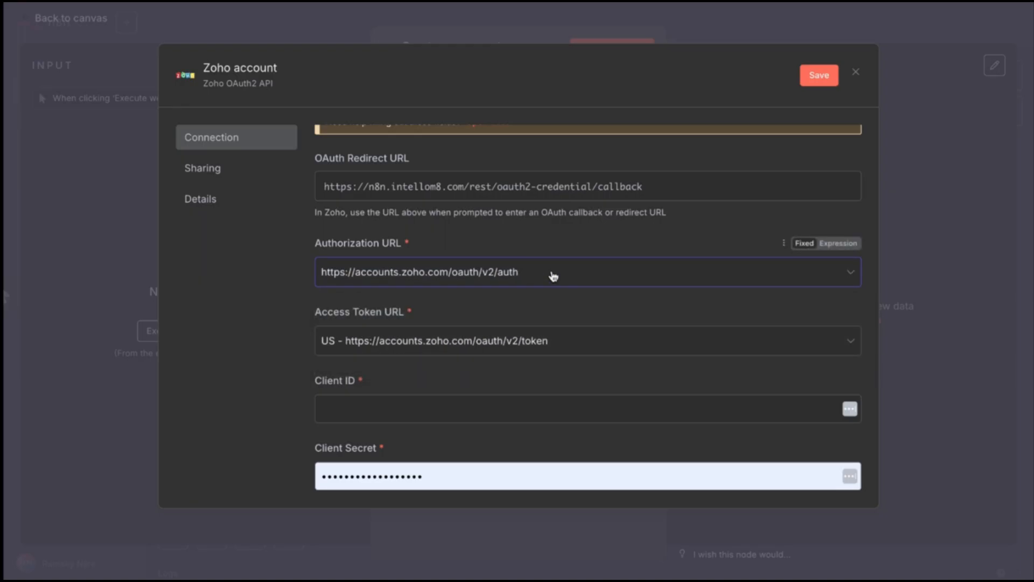
{"action": "left_click_drag", "start_coordinate": [553, 275], "coordinate": [322, 272]}
{"action": "key", "text": "ctrl+c"}
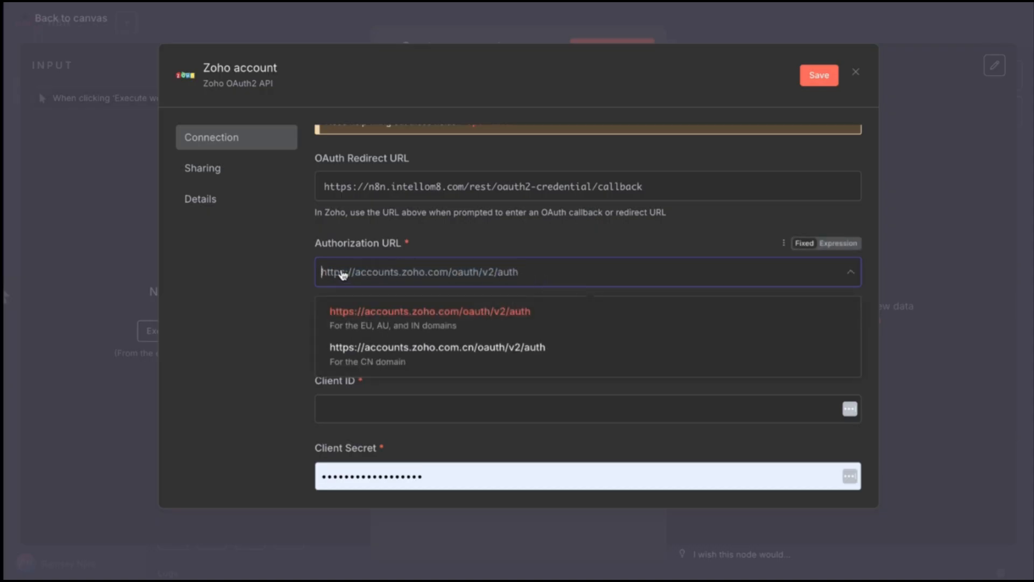
{"action": "left_click", "coordinate": [342, 275]}
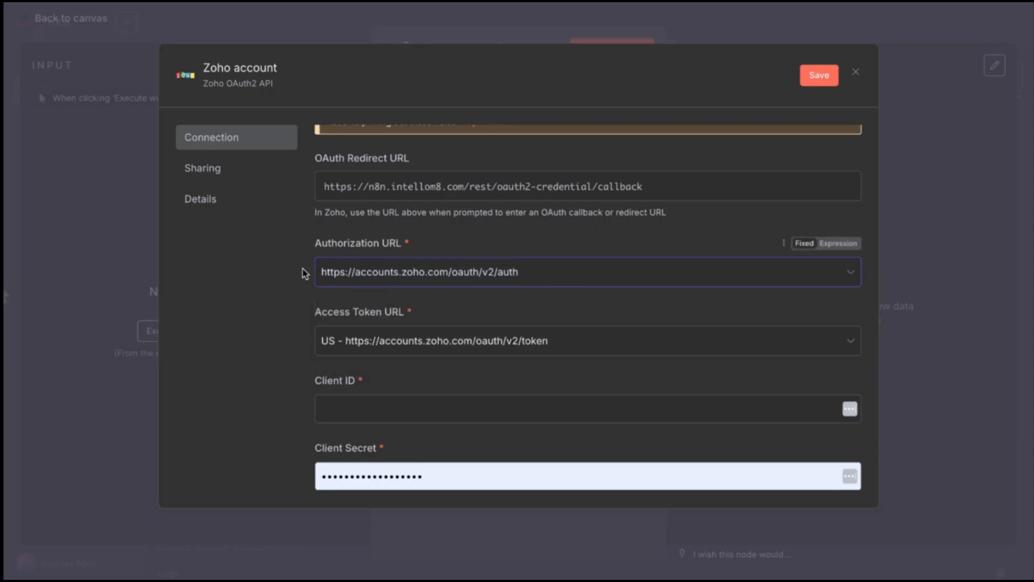
{"action": "left_click", "coordinate": [329, 271]}
{"action": "left_click", "coordinate": [412, 272]}
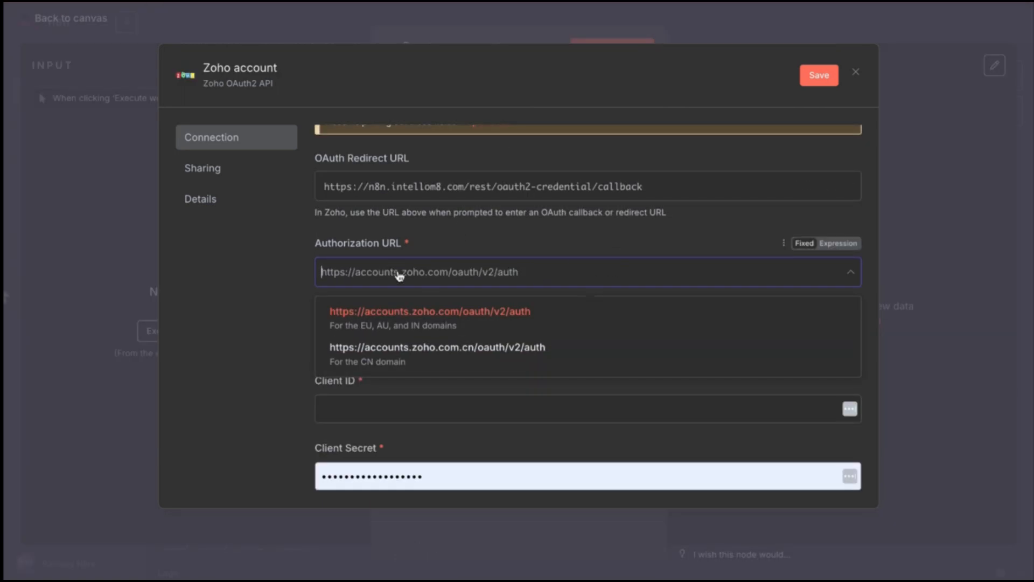
{"action": "left_click", "coordinate": [409, 325]}
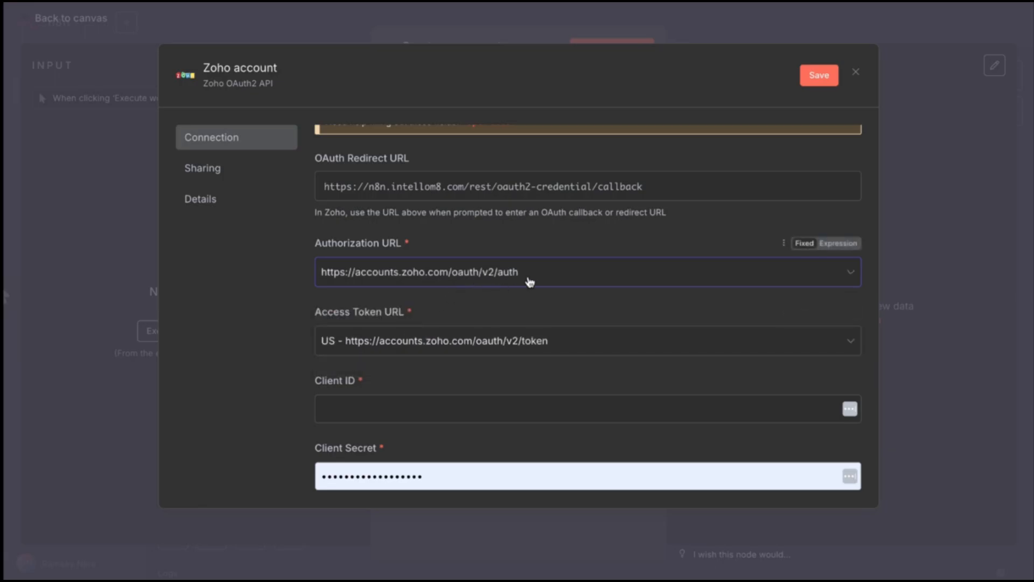
{"action": "left_click_drag", "start_coordinate": [528, 281], "coordinate": [305, 273]}
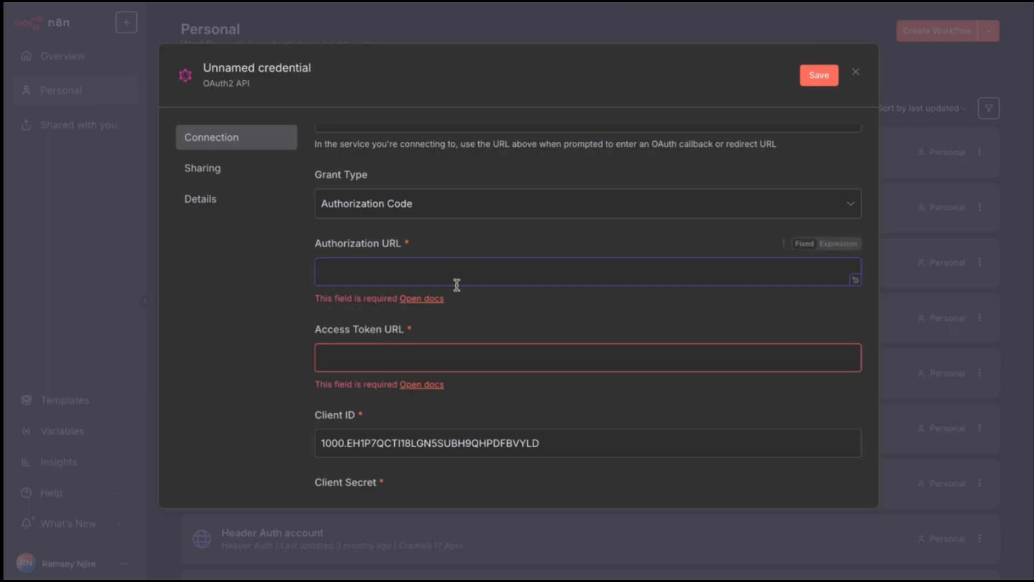
{"action": "key", "text": "ctrl+v"}
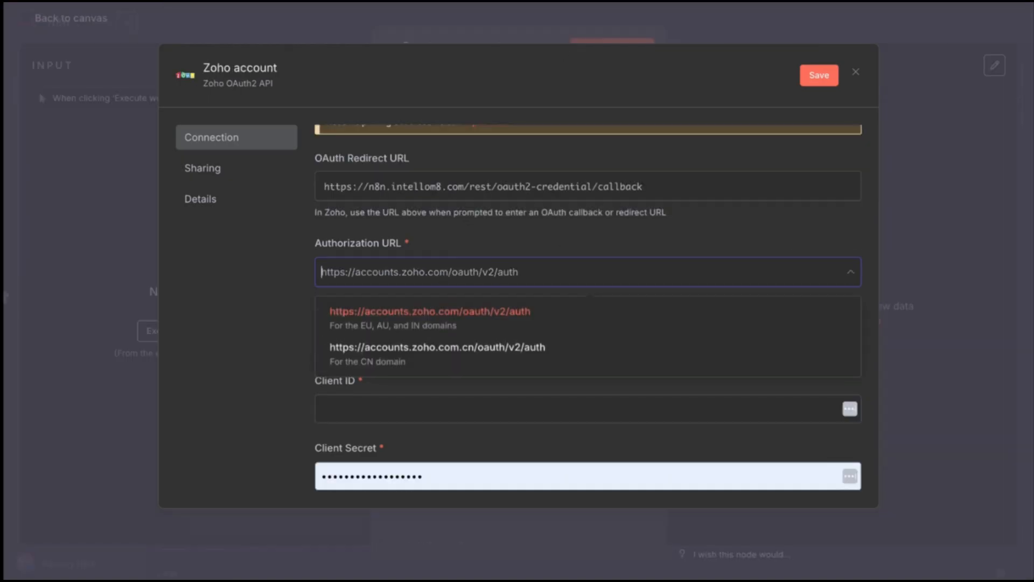
{"action": "left_click", "coordinate": [211, 341]}
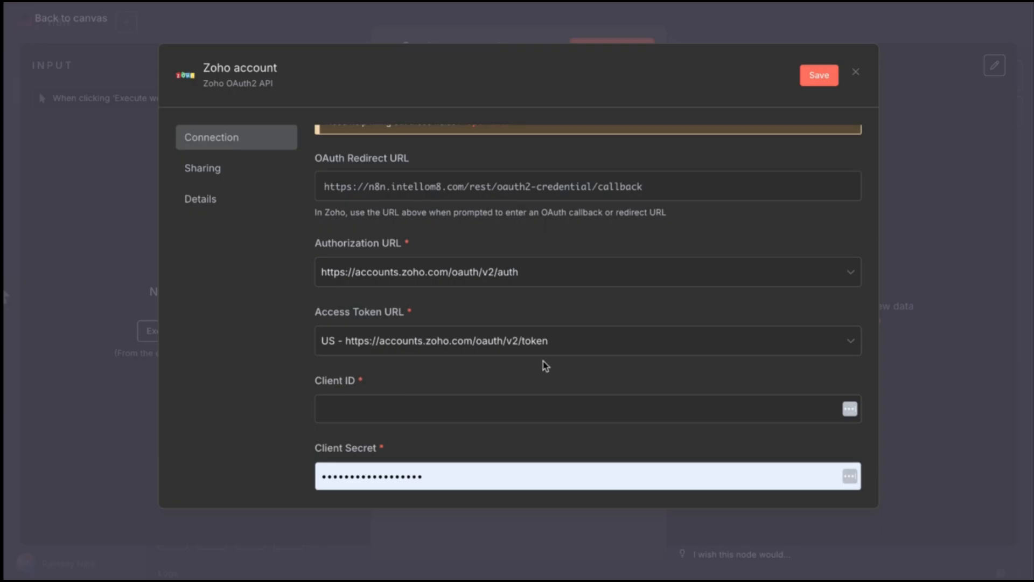
{"action": "left_click", "coordinate": [575, 350]}
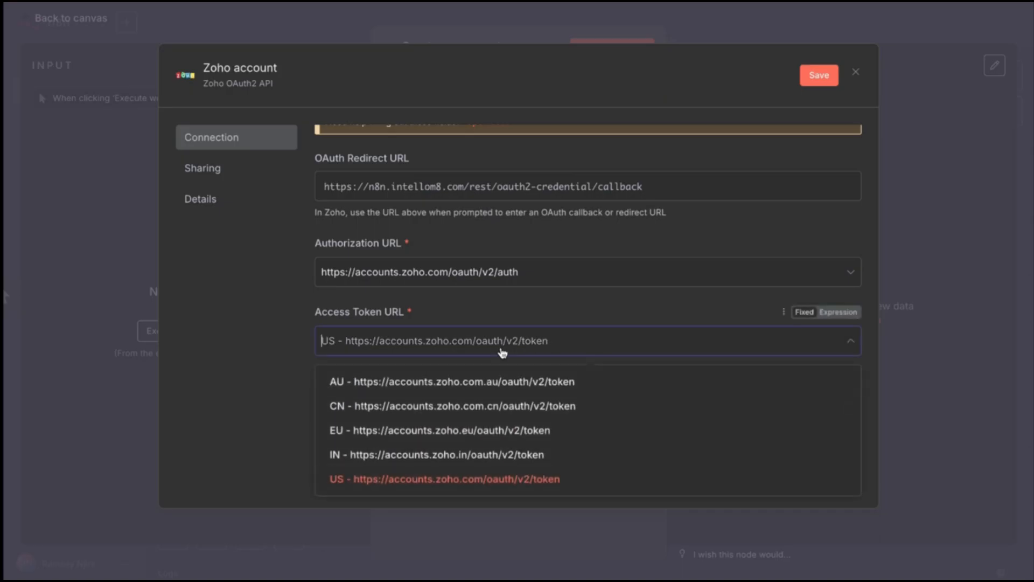
{"action": "left_click", "coordinate": [415, 479]}
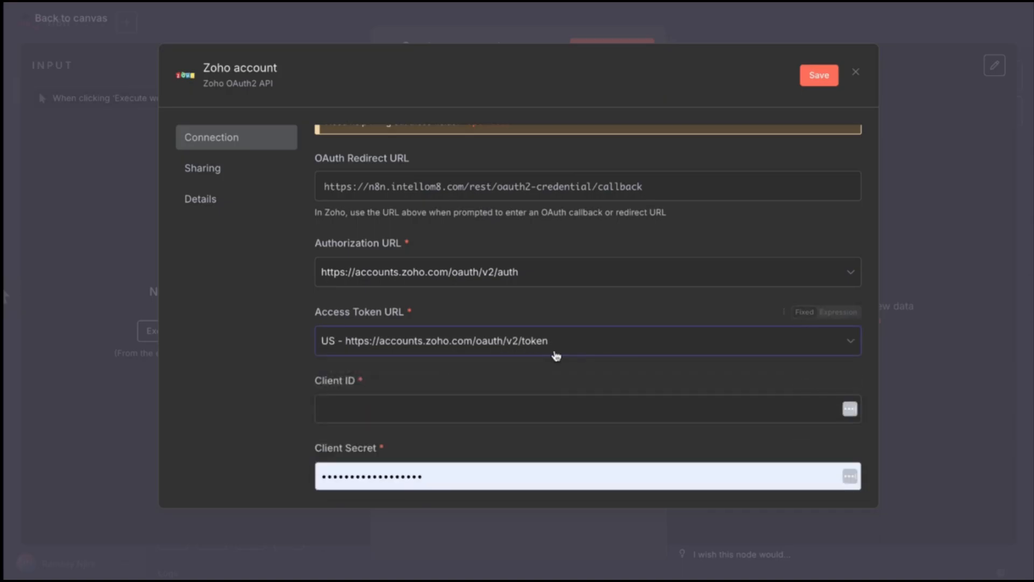
{"action": "left_click_drag", "start_coordinate": [549, 341], "coordinate": [316, 340]}
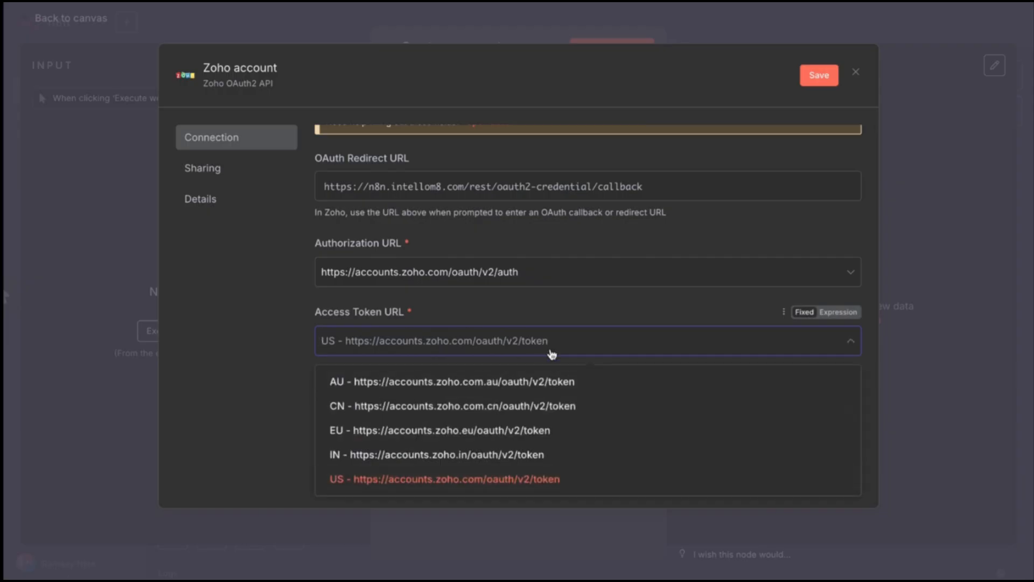
{"action": "left_click", "coordinate": [416, 485]}
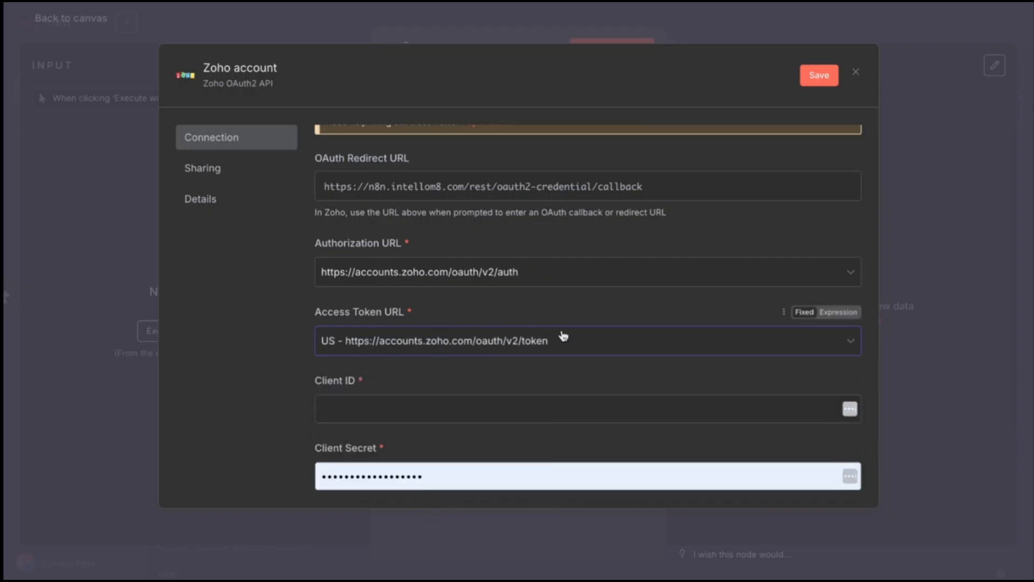
{"action": "left_click_drag", "start_coordinate": [562, 337], "coordinate": [327, 334]}
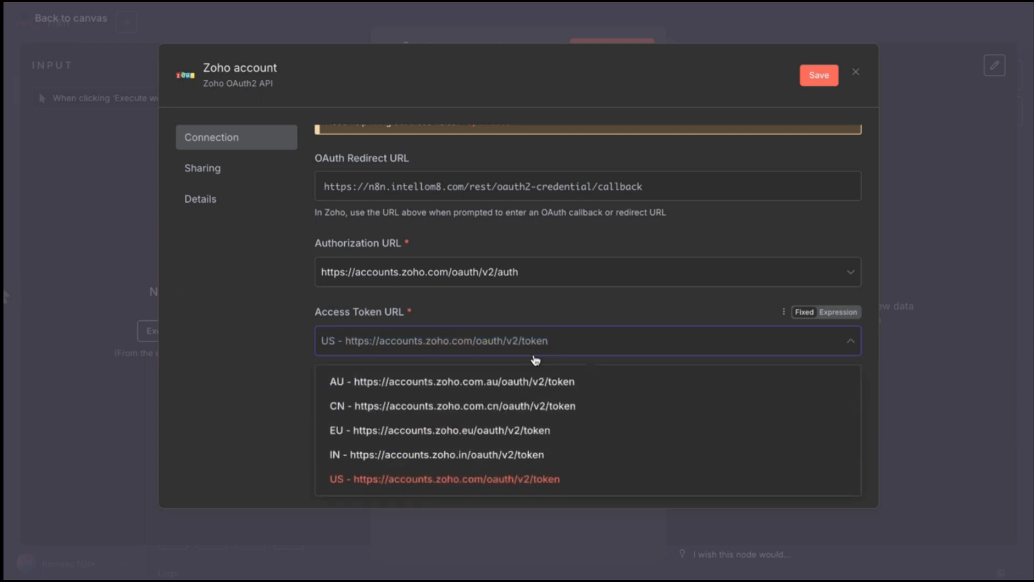
{"action": "left_click", "coordinate": [362, 479]}
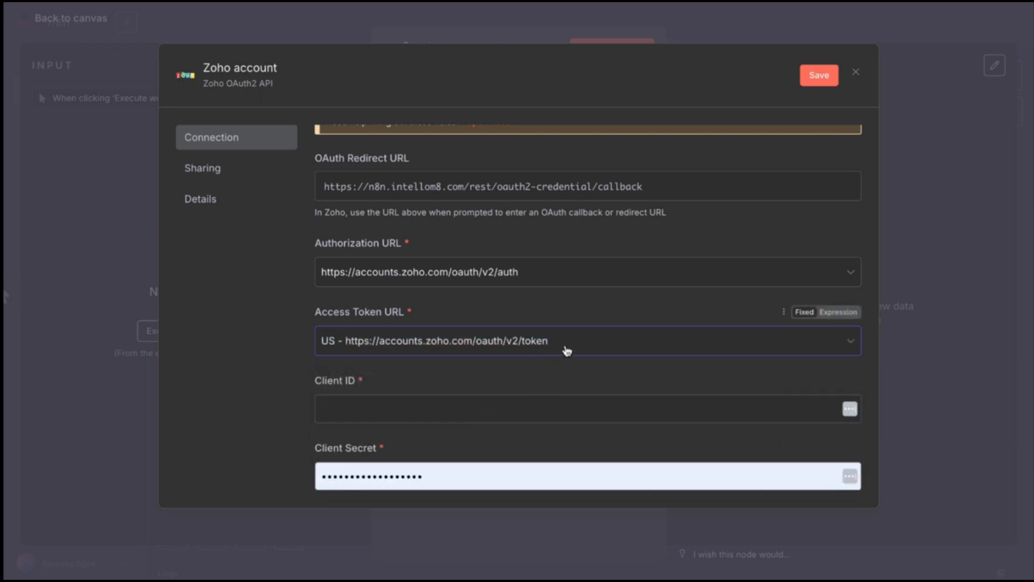
{"action": "left_click_drag", "start_coordinate": [567, 351], "coordinate": [295, 331]}
{"action": "key", "text": "ctrl+c"}
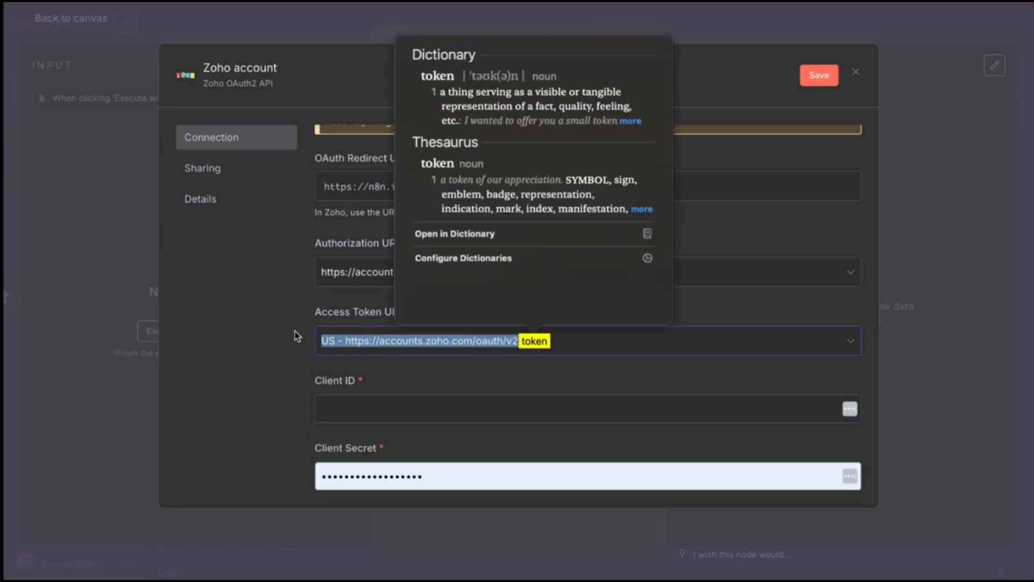
{"action": "left_click", "coordinate": [239, 264]}
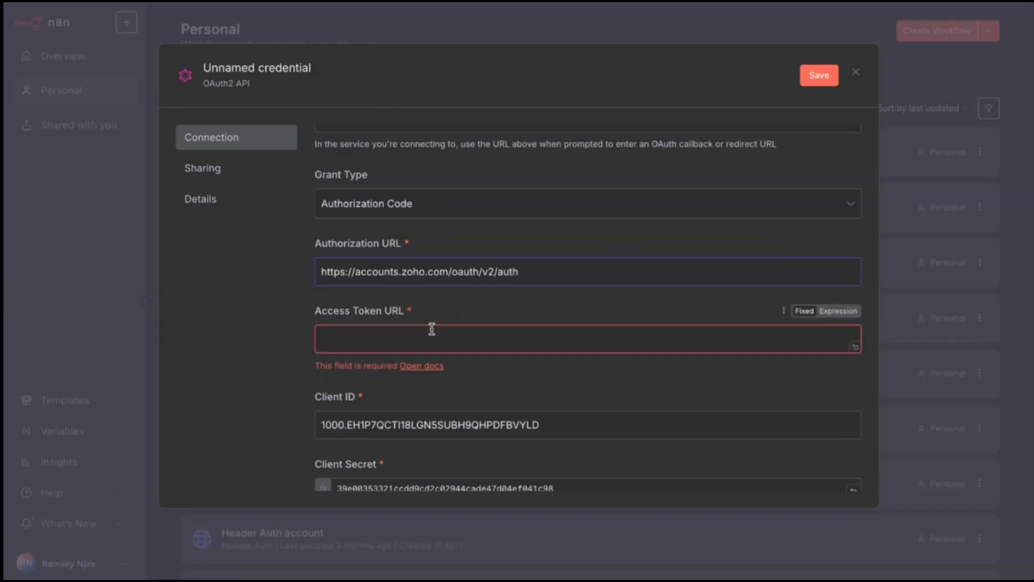
{"action": "left_click", "coordinate": [431, 329]}
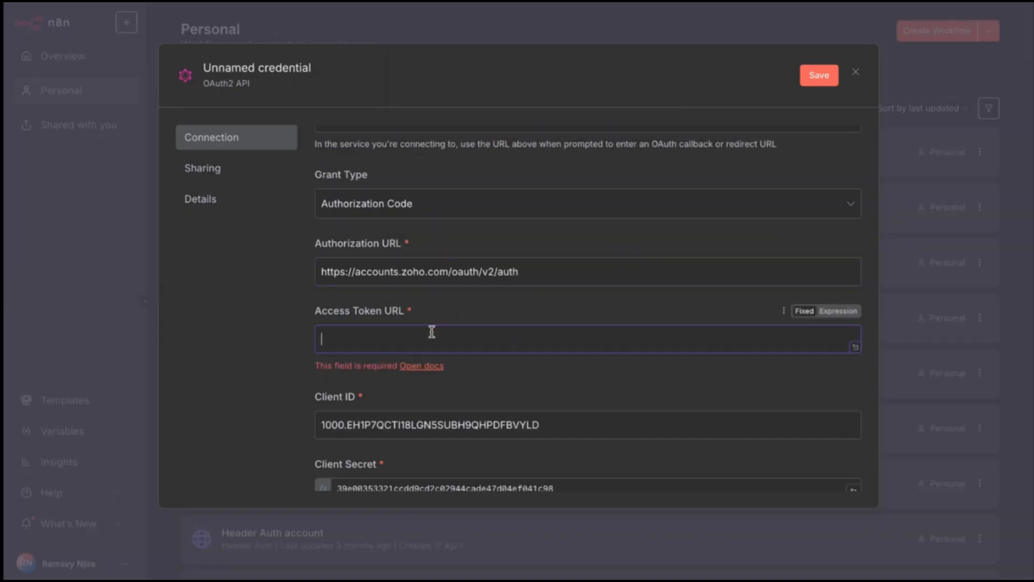
{"action": "key", "text": "ctrl+v"}
{"action": "left_click", "coordinate": [215, 421]}
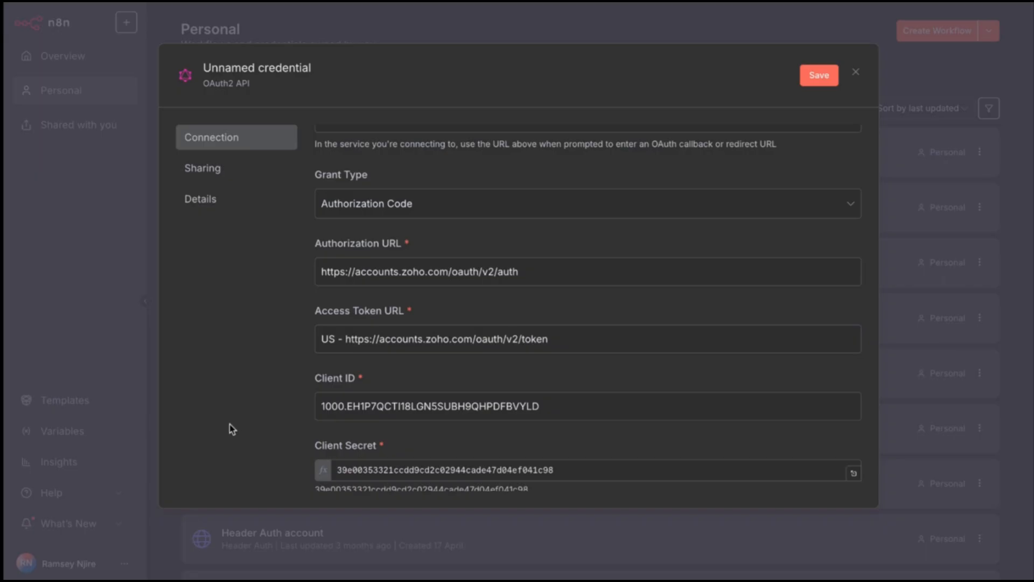
- Review all fields of the unnamed OAuth2 credential and start connecting it to the Zoho account
{"action": "scroll", "coordinate": [380, 198], "scroll_direction": "up", "scroll_amount": 2}
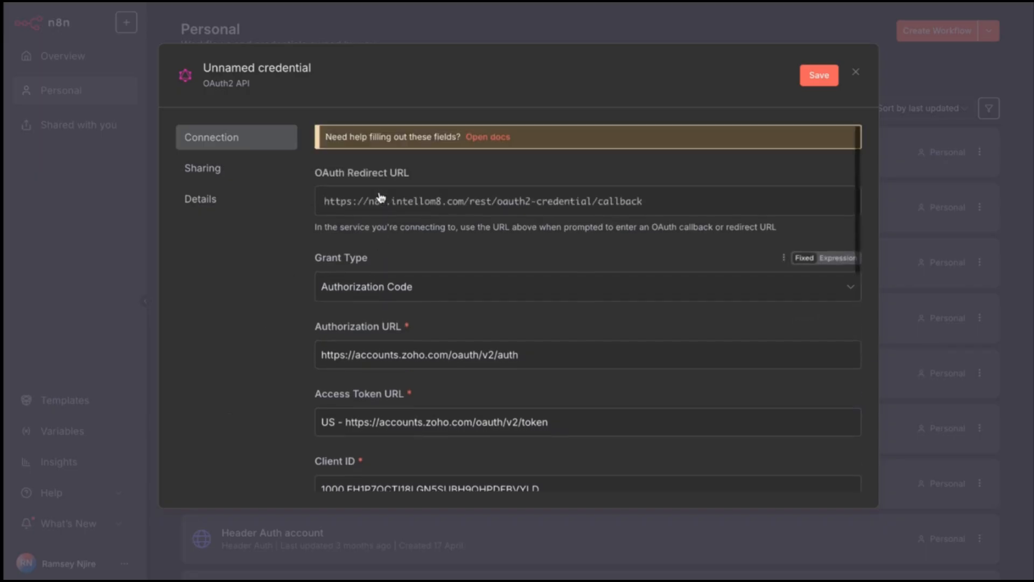
{"action": "scroll", "coordinate": [454, 334], "scroll_direction": "down", "scroll_amount": 3}
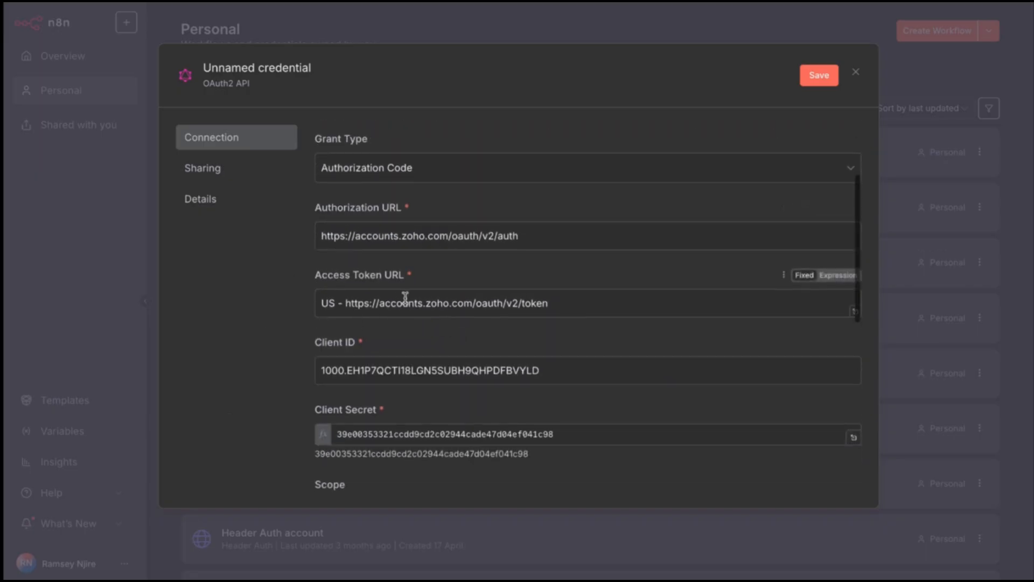
{"action": "scroll", "coordinate": [405, 297], "scroll_direction": "down", "scroll_amount": 3}
{"action": "scroll", "coordinate": [377, 307], "scroll_direction": "down", "scroll_amount": 3}
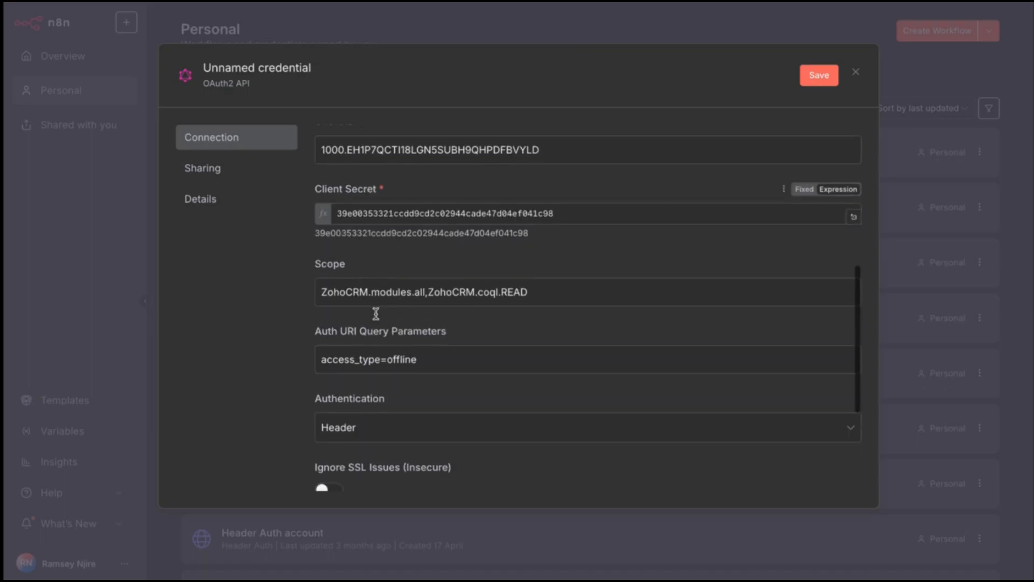
{"action": "scroll", "coordinate": [376, 307], "scroll_direction": "down", "scroll_amount": 3}
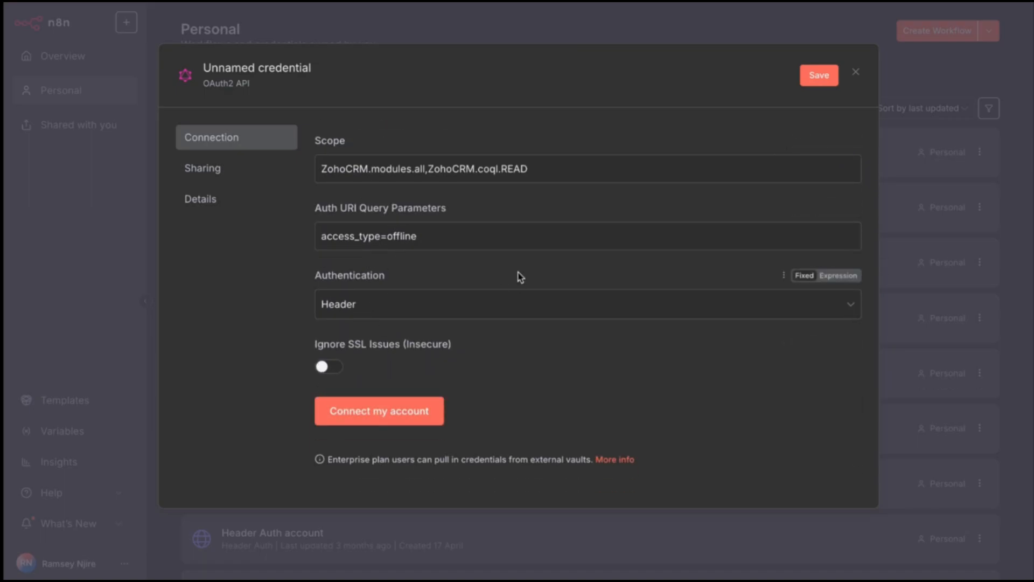
{"action": "left_click", "coordinate": [351, 421]}
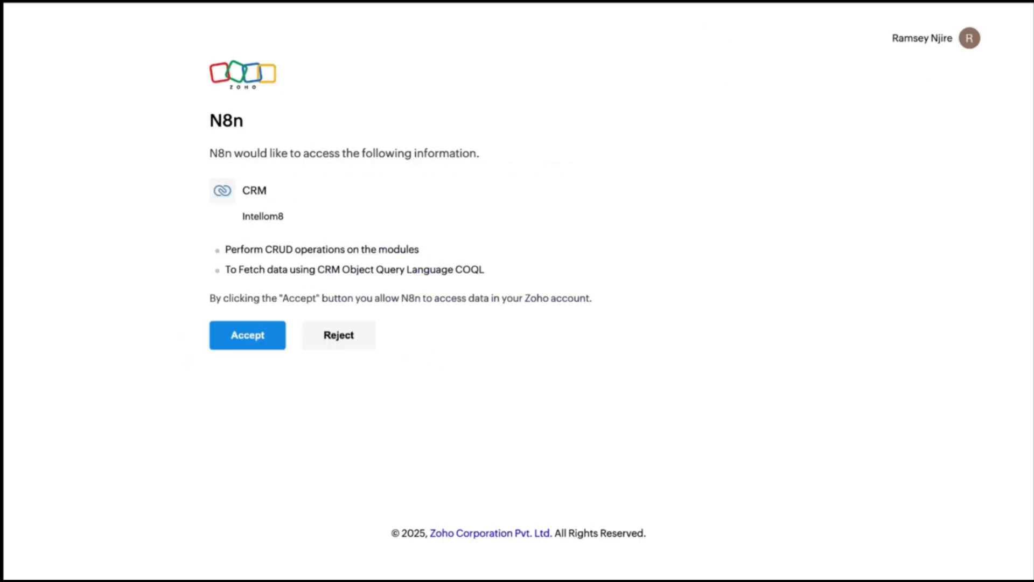
- Look through the Zoho COQL scope documentation, the N8n client in the API Console, and the OAuth 2.0 introduction
{"action": "left_click", "coordinate": [775, 1]}
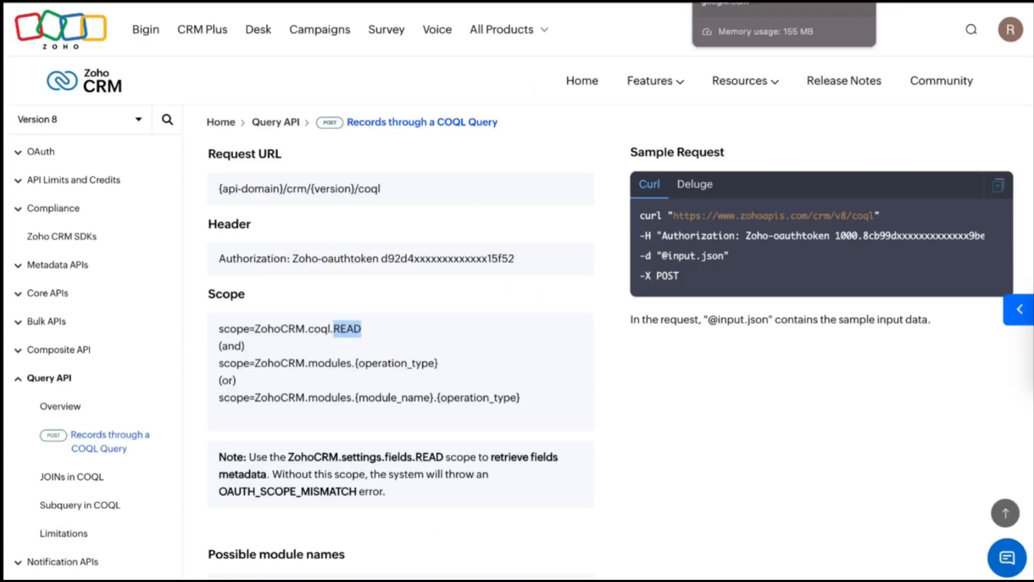
{"action": "left_click", "coordinate": [711, 1]}
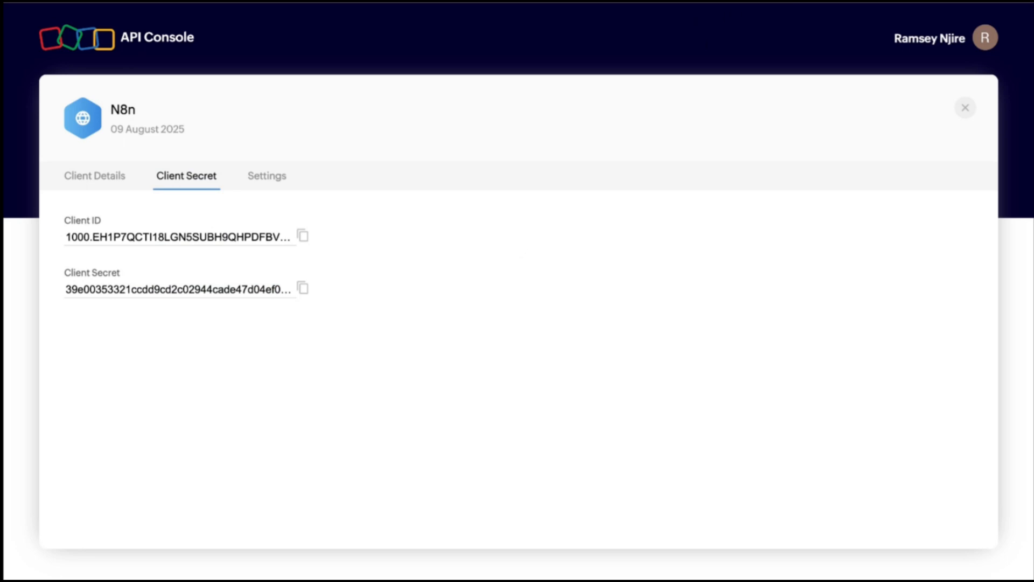
{"action": "left_click", "coordinate": [754, 1]}
{"action": "scroll", "coordinate": [571, 224], "scroll_direction": "down", "scroll_amount": 14}
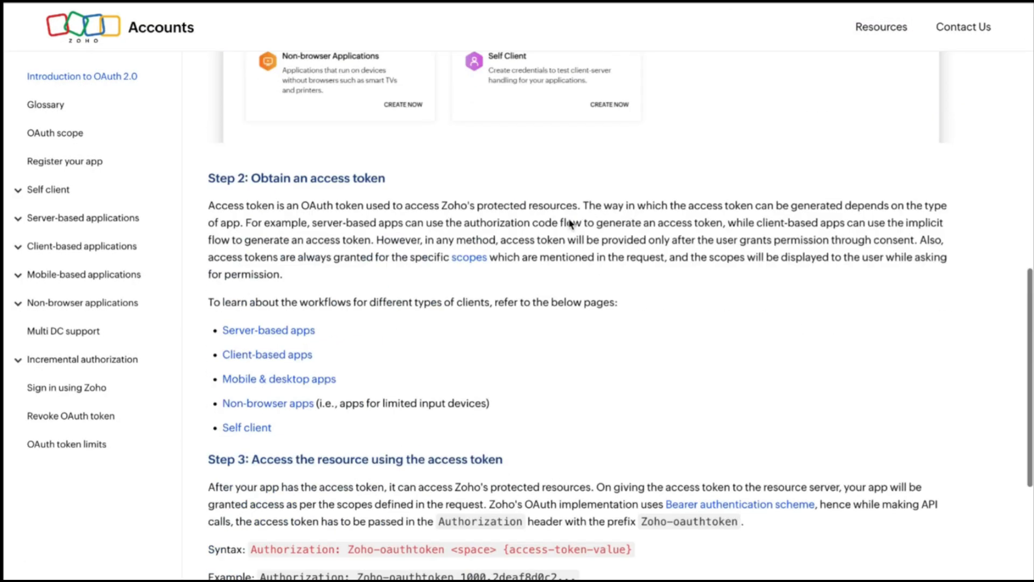
{"action": "scroll", "coordinate": [570, 224], "scroll_direction": "up", "scroll_amount": 15}
{"action": "left_click", "coordinate": [711, 1]}
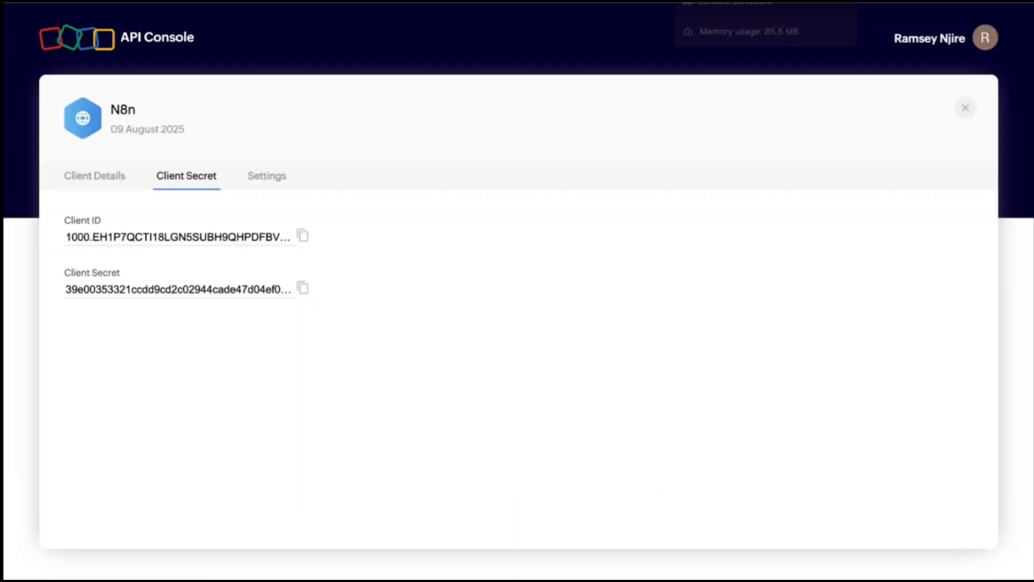
- Open the "Client-based Apps - Overview" page from the Google image results to examine the implicit flow diagram
{"action": "left_click", "coordinate": [496, 4]}
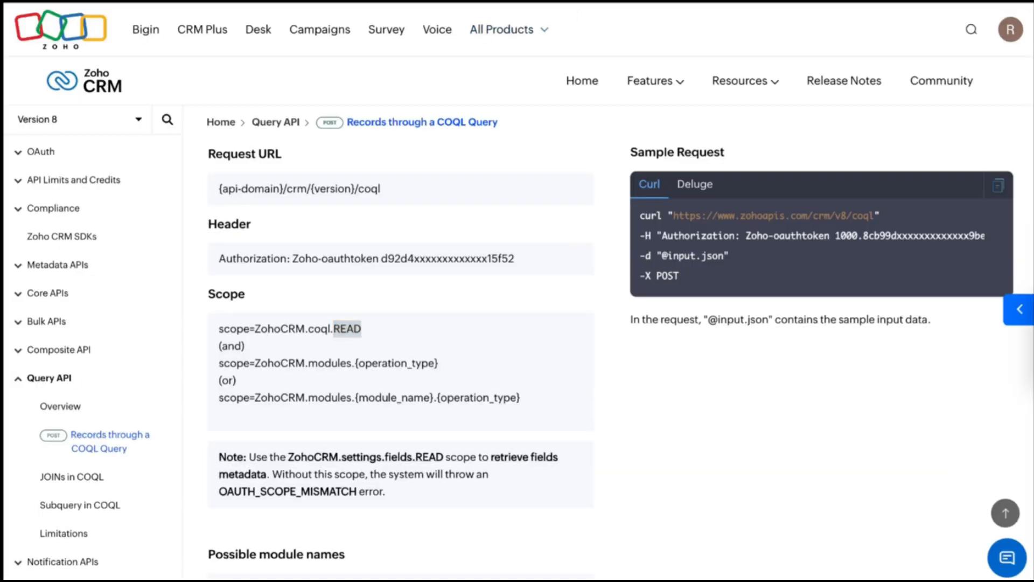
{"action": "left_click", "coordinate": [597, 1]}
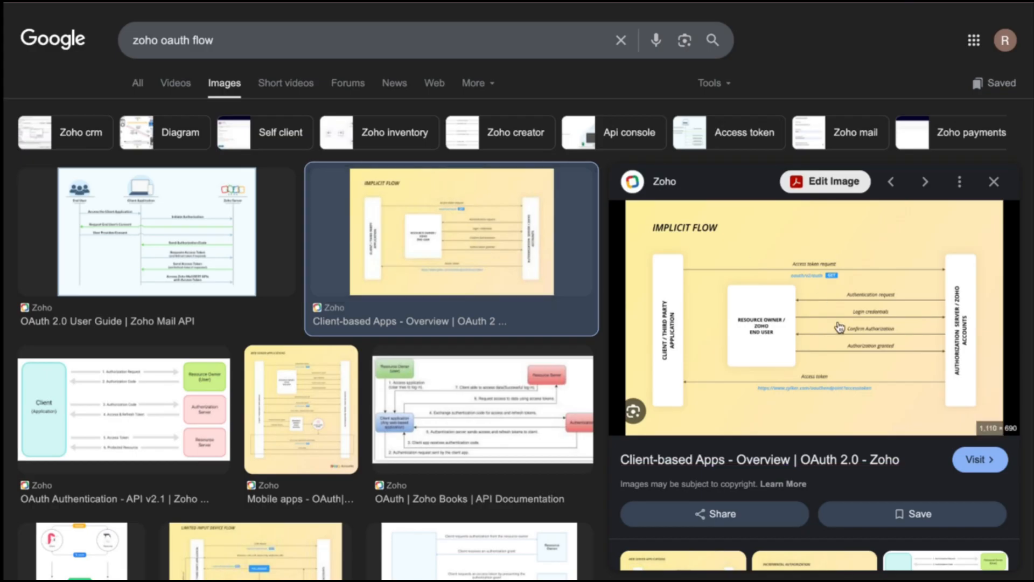
{"action": "left_click", "coordinate": [712, 465]}
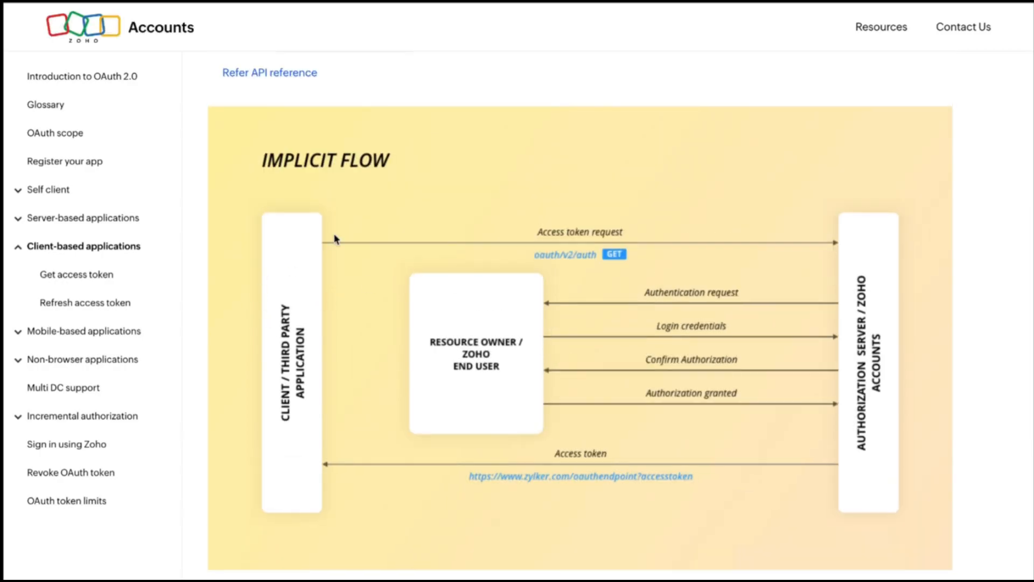
- Return to the unnamed OAuth2 credential and the Zoho API Console, and check the outcome of the account connection
{"action": "left_click", "coordinate": [622, 2]}
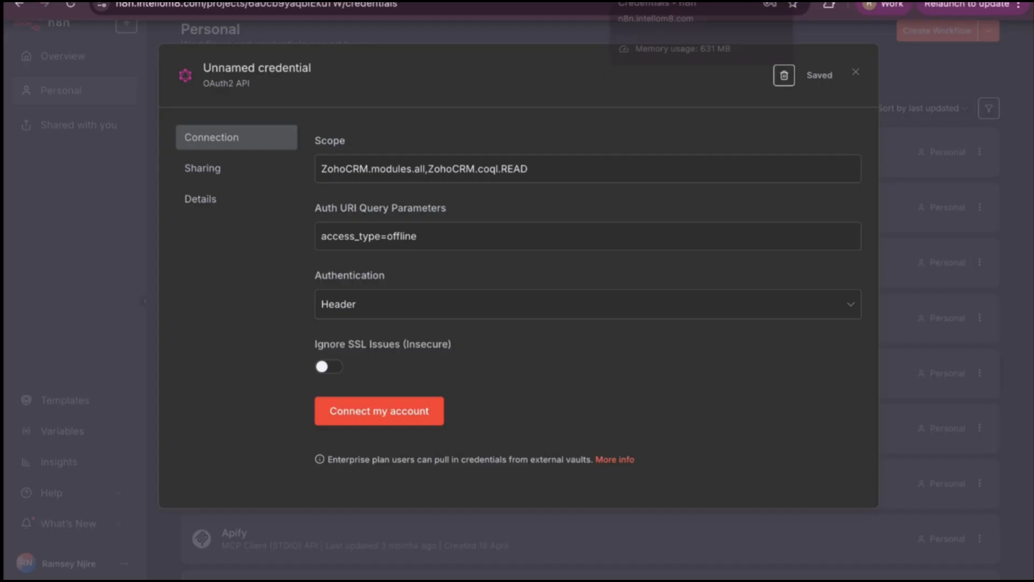
{"action": "left_click", "coordinate": [464, 1]}
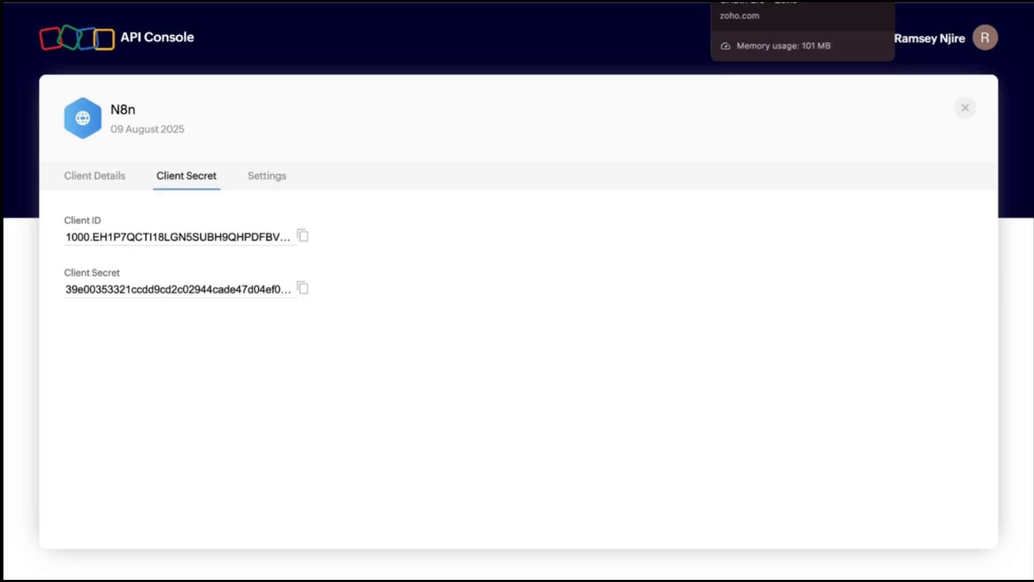
{"action": "left_click", "coordinate": [724, 1]}
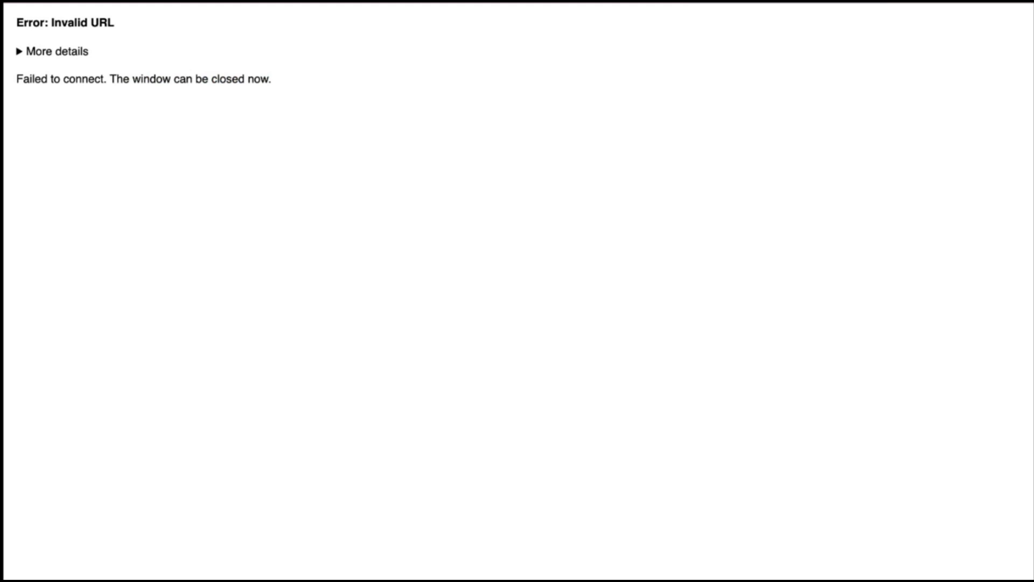
- Try to connect the unnamed credential again and accept N8n's access to Zoho CRM
{"action": "left_click", "coordinate": [719, 1]}
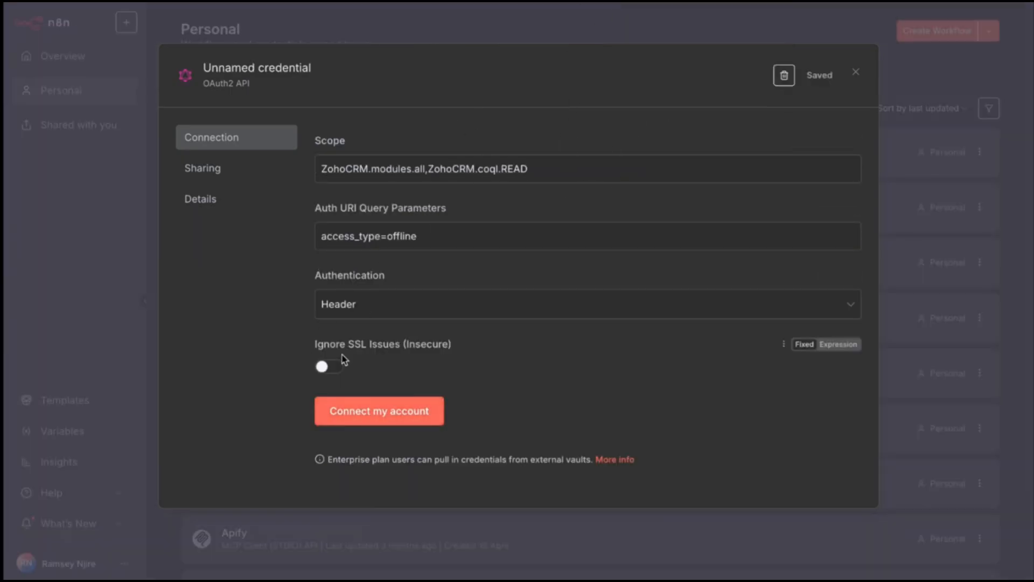
{"action": "left_click", "coordinate": [374, 411]}
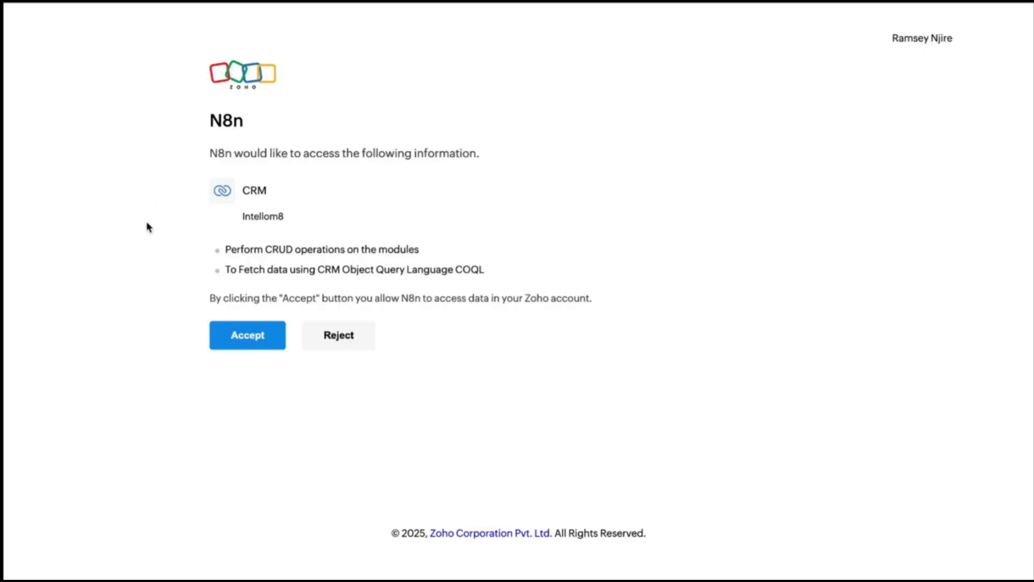
{"action": "left_click", "coordinate": [244, 343]}
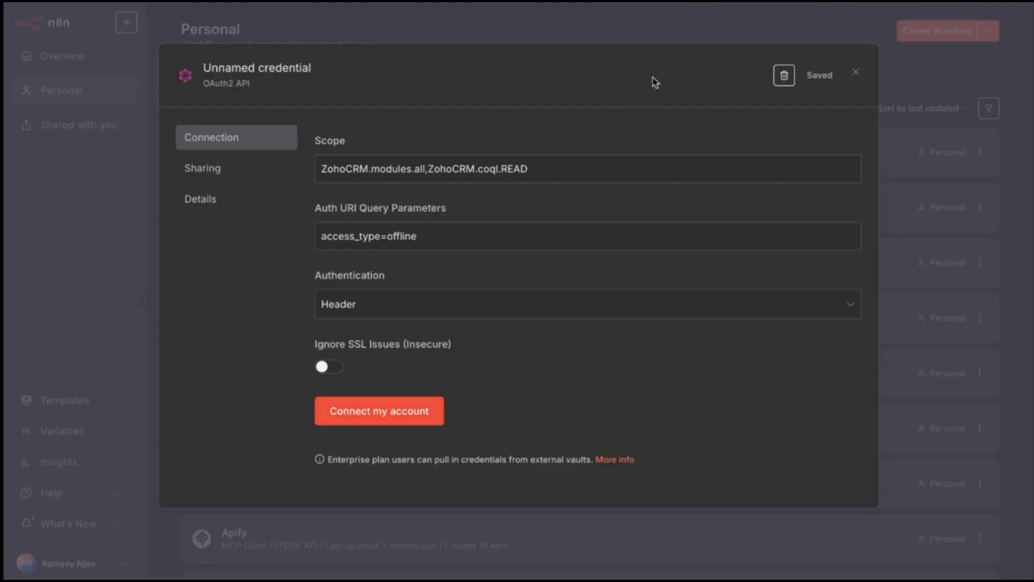
{"action": "scroll", "coordinate": [584, 234], "scroll_direction": "up", "scroll_amount": 5}
{"action": "left_click", "coordinate": [580, 209]}
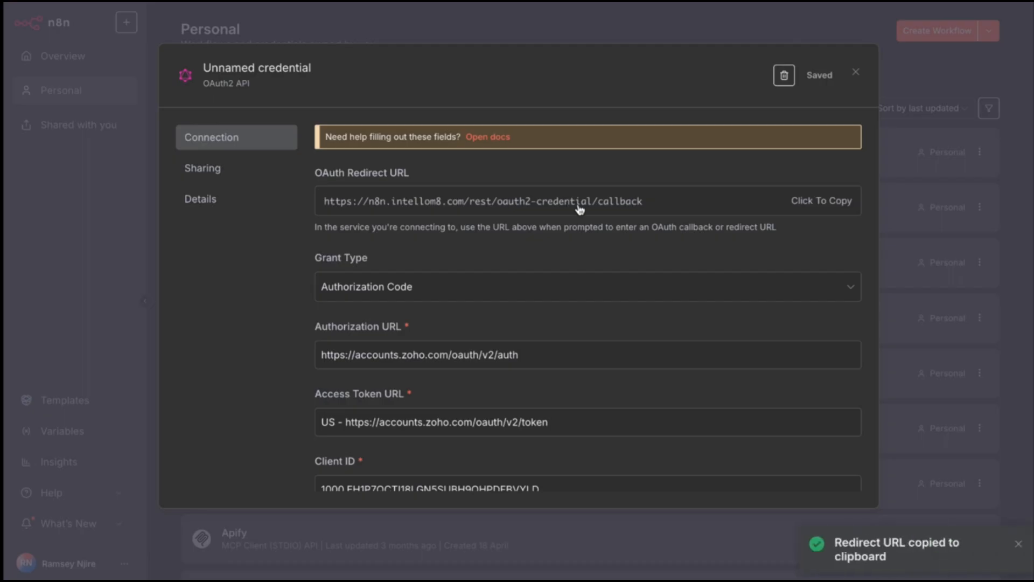
{"action": "scroll", "coordinate": [536, 295], "scroll_direction": "down", "scroll_amount": 4}
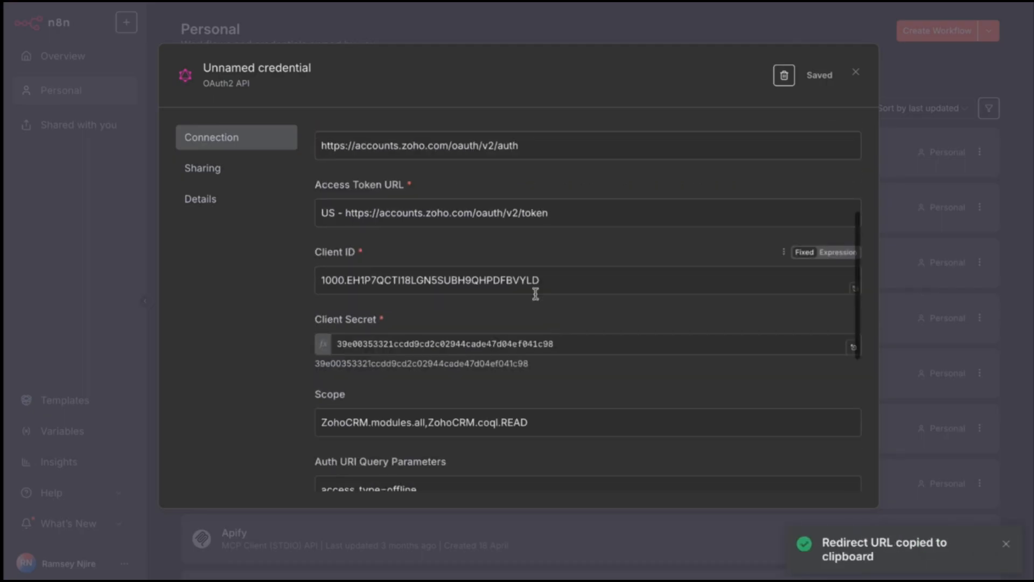
{"action": "scroll", "coordinate": [512, 256], "scroll_direction": "up", "scroll_amount": 1}
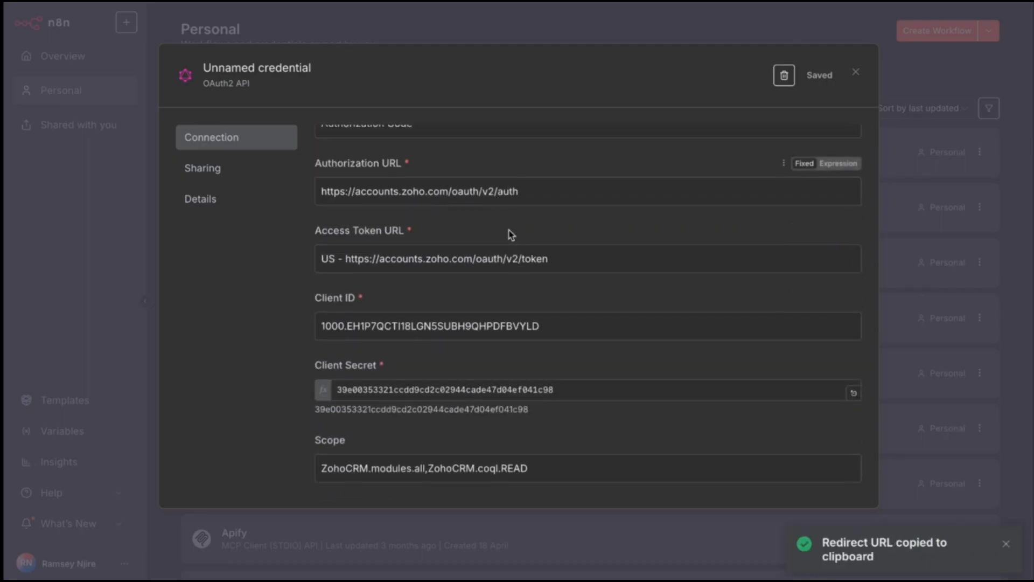
{"action": "left_click", "coordinate": [347, 259]}
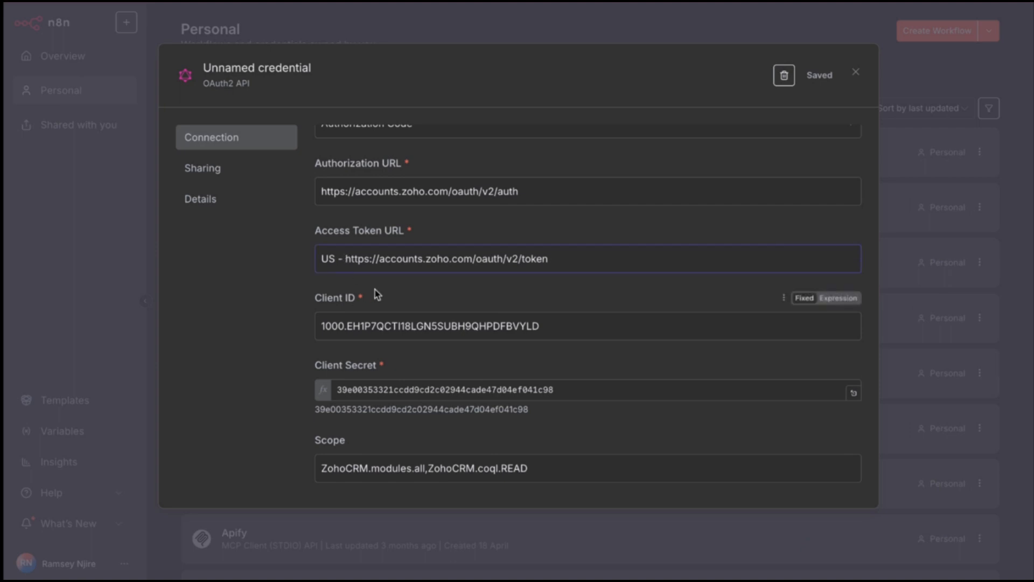
{"action": "key", "text": "BackSpace"}
{"action": "key", "text": "BackSpace"}
{"action": "key", "text": "BackSpace"}
{"action": "key", "text": "BackSpace"}
{"action": "key", "text": "BackSpace"}
{"action": "left_click", "coordinate": [277, 288]}
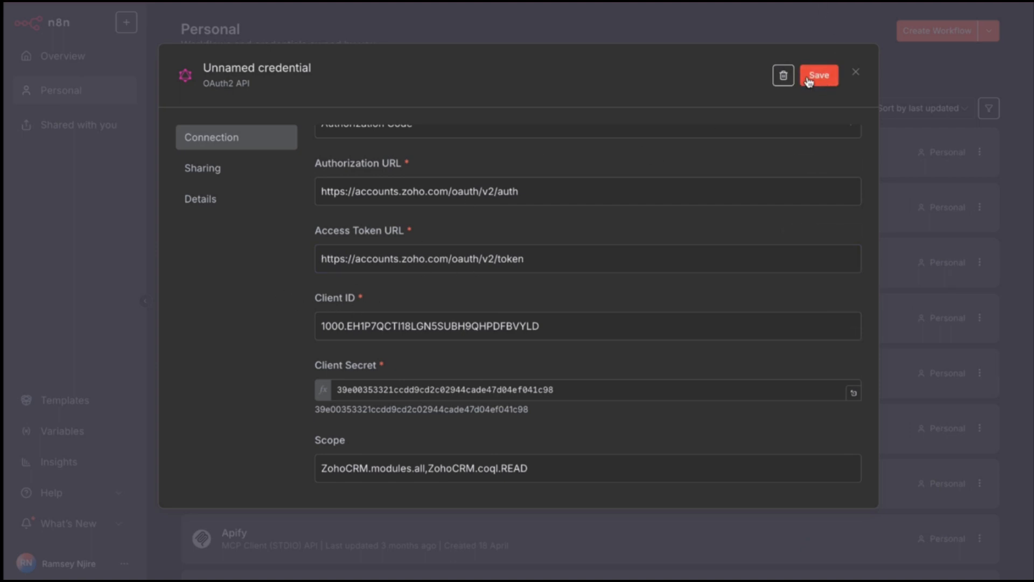
- Connect the credential to the Zoho account with N8n's CRM access accepted, and close the credential
{"action": "scroll", "coordinate": [714, 268], "scroll_direction": "down", "scroll_amount": 5}
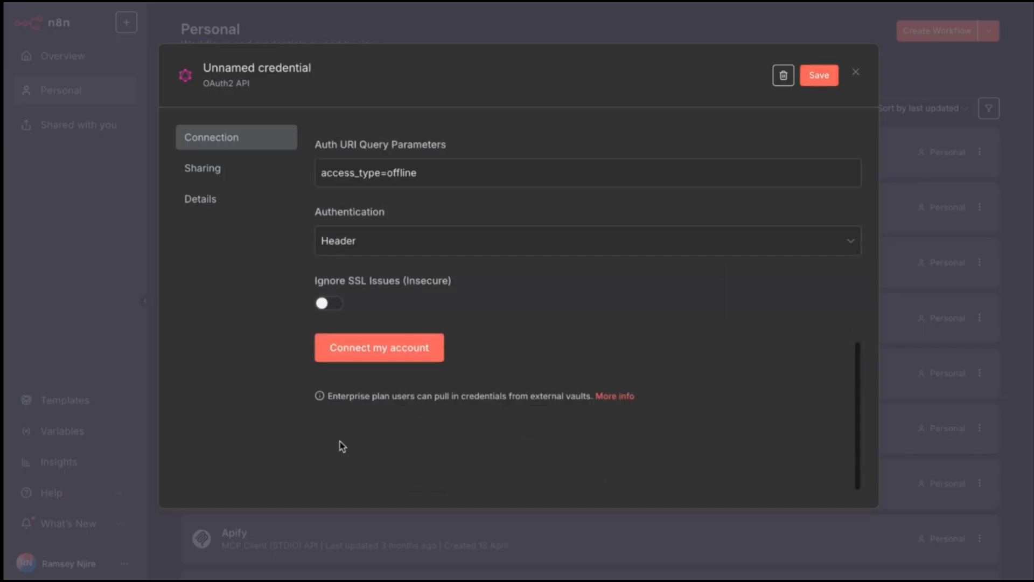
{"action": "left_click", "coordinate": [381, 361]}
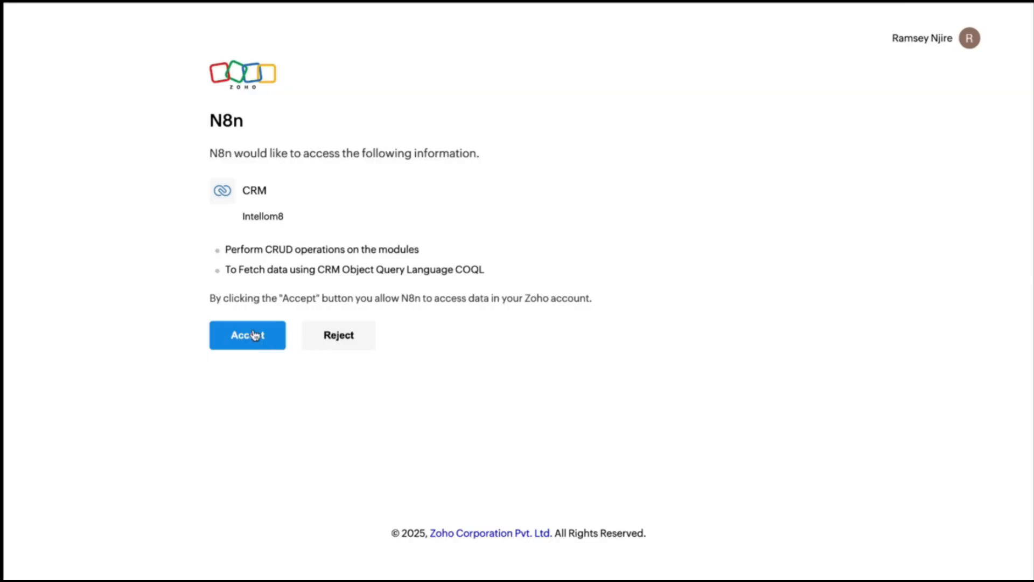
{"action": "left_click", "coordinate": [251, 335]}
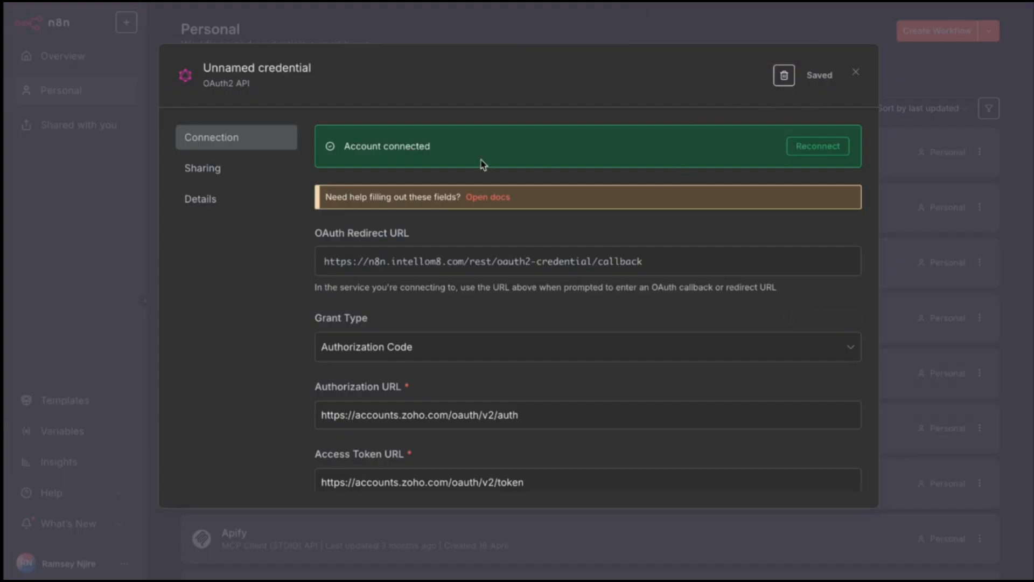
{"action": "scroll", "coordinate": [484, 341], "scroll_direction": "down", "scroll_amount": 7}
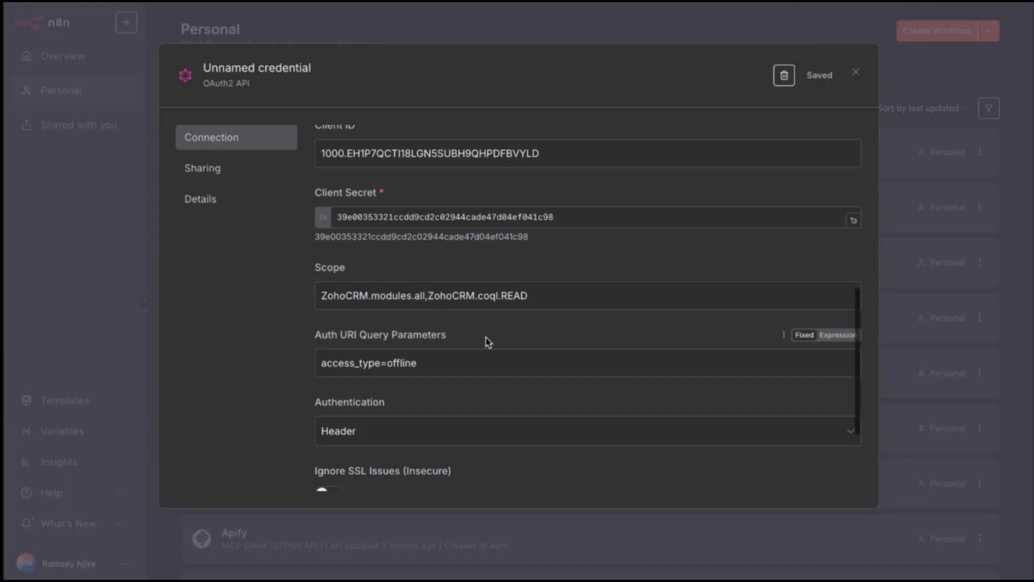
{"action": "left_click", "coordinate": [856, 72]}
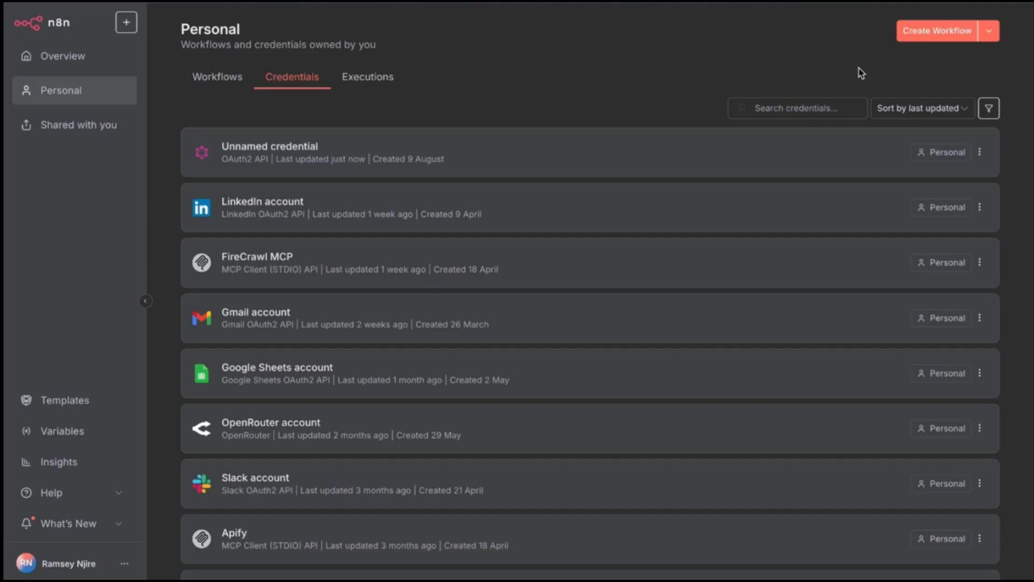
- Rename the unnamed OAuth2 credential as "ZohoCRM Demo Credential" and save it
{"action": "left_click", "coordinate": [242, 155]}
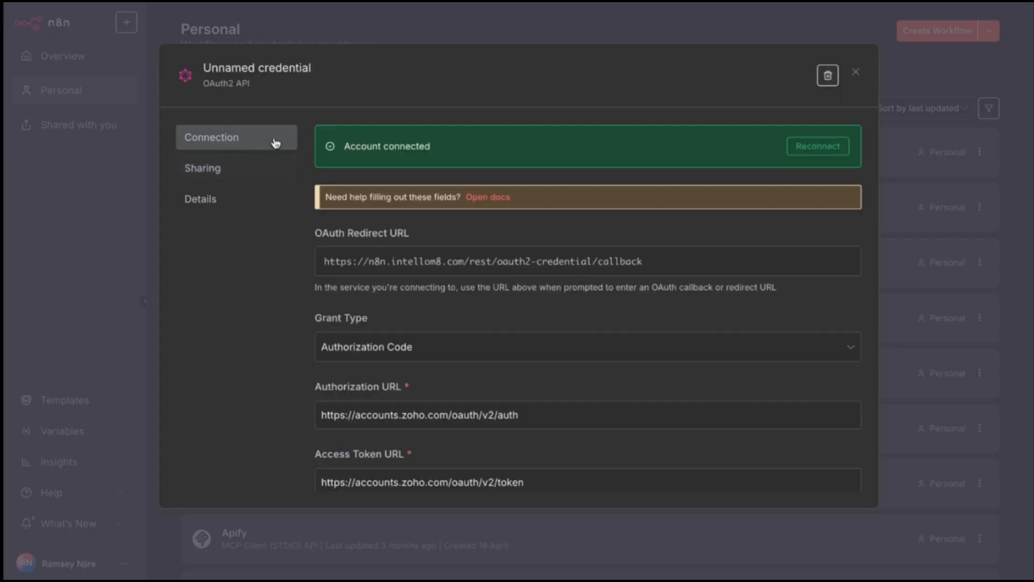
{"action": "left_click", "coordinate": [296, 66]}
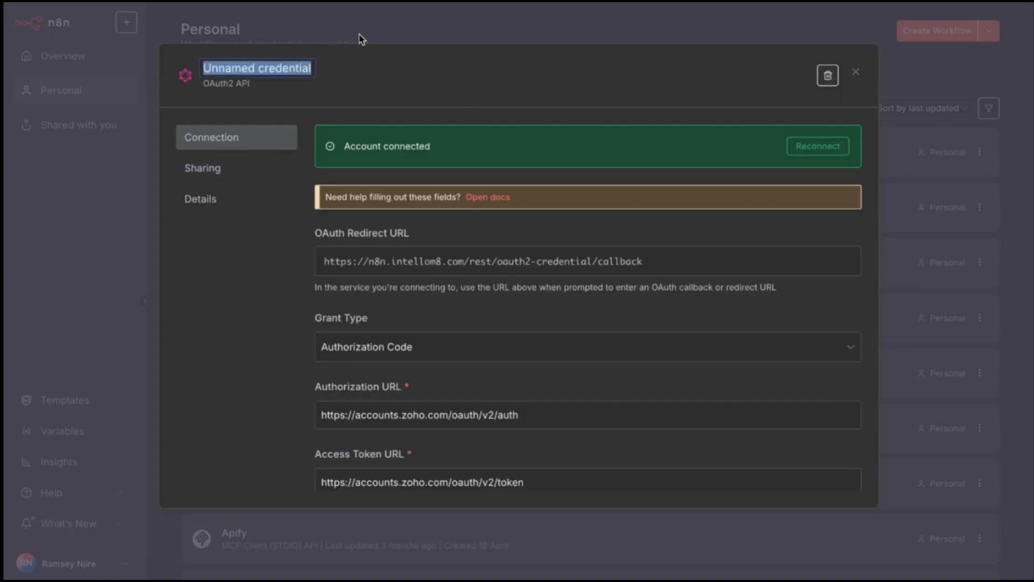
{"action": "type", "text": "Z"}
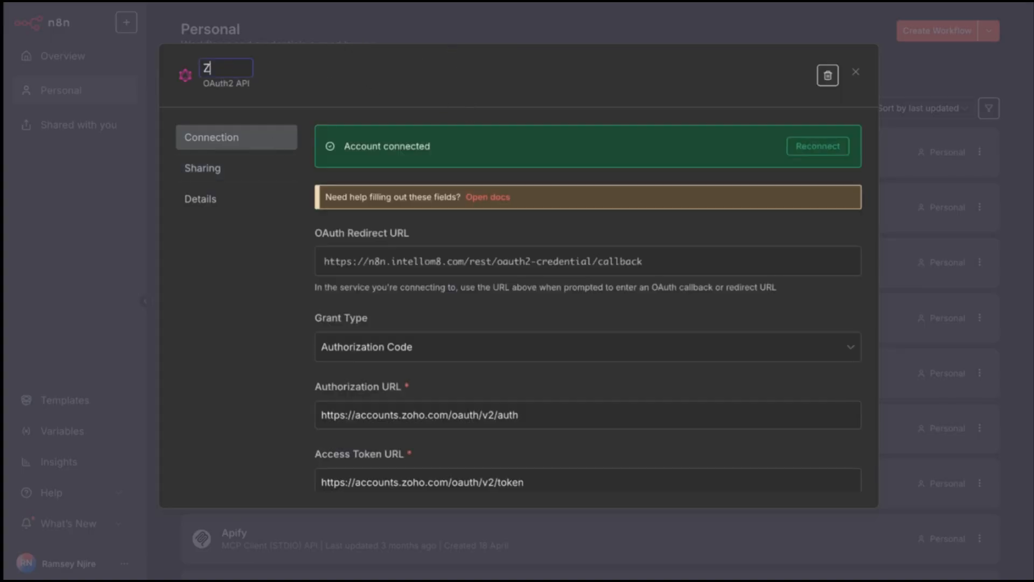
{"action": "type", "text": "ohoCRM Demo Credential"}
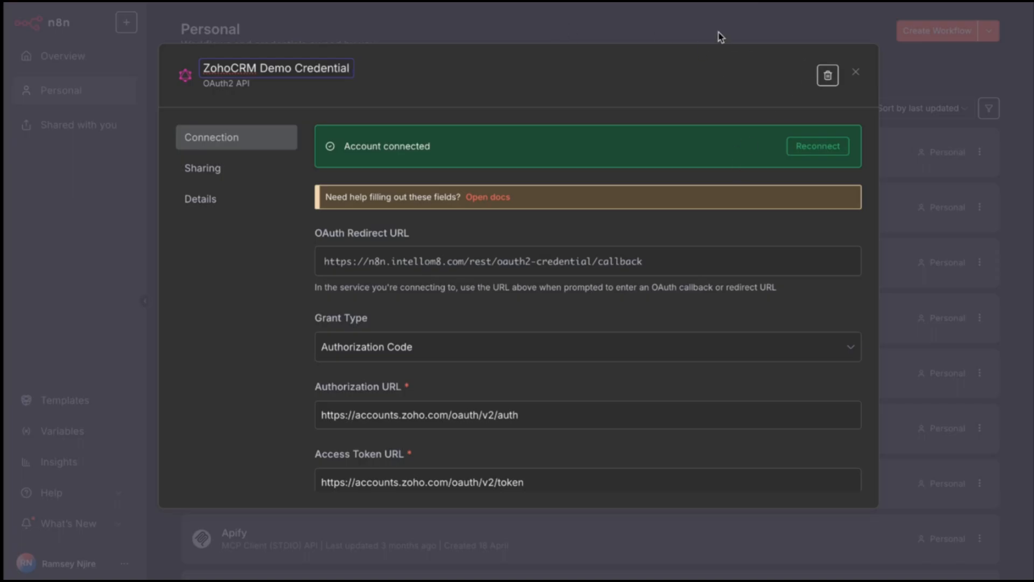
{"action": "left_click", "coordinate": [710, 74]}
{"action": "left_click", "coordinate": [804, 73]}
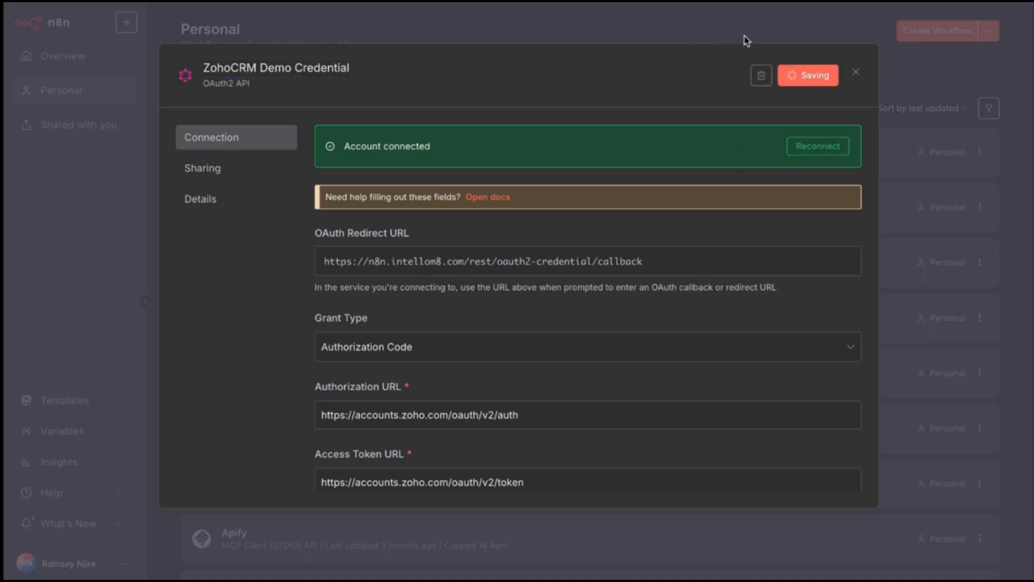
{"action": "left_click", "coordinate": [856, 74]}
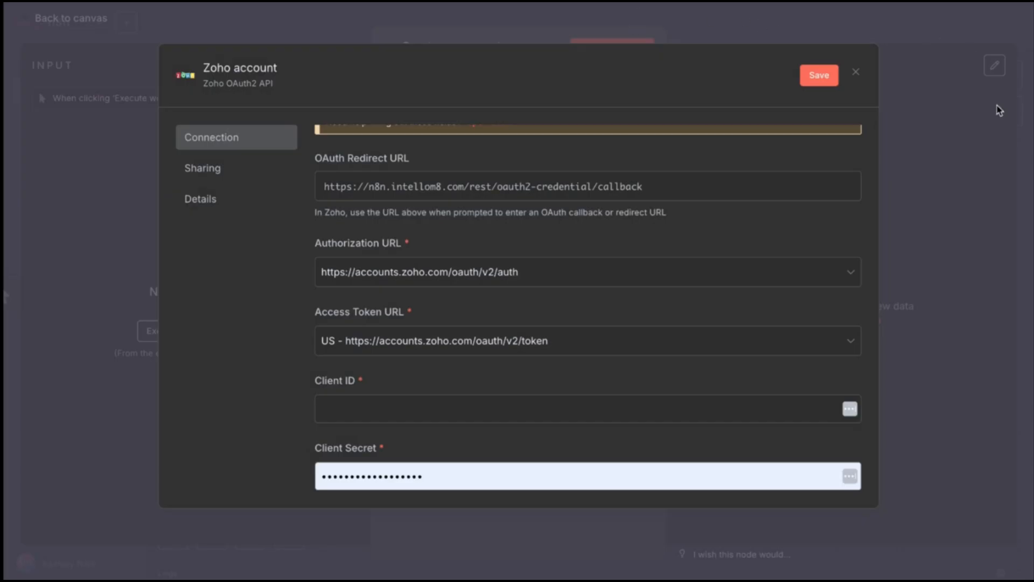
- Discard the unsaved Zoho account credential with its "Create an account" node, and save and reload My workflow 2
{"action": "left_click", "coordinate": [999, 111]}
{"action": "left_click", "coordinate": [560, 337]}
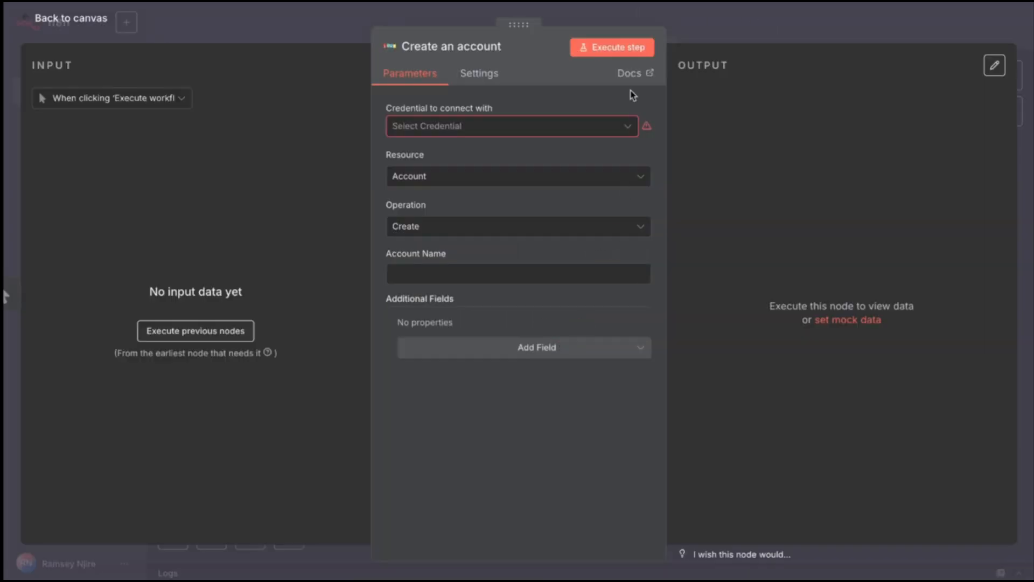
{"action": "left_click", "coordinate": [746, 30]}
{"action": "left_click", "coordinate": [745, 253]}
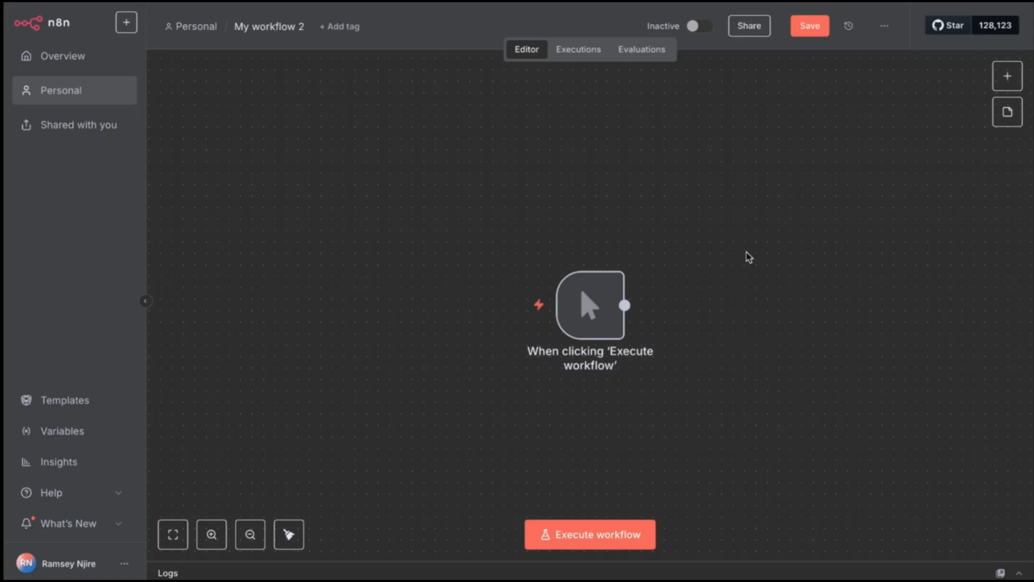
{"action": "left_click", "coordinate": [810, 27]}
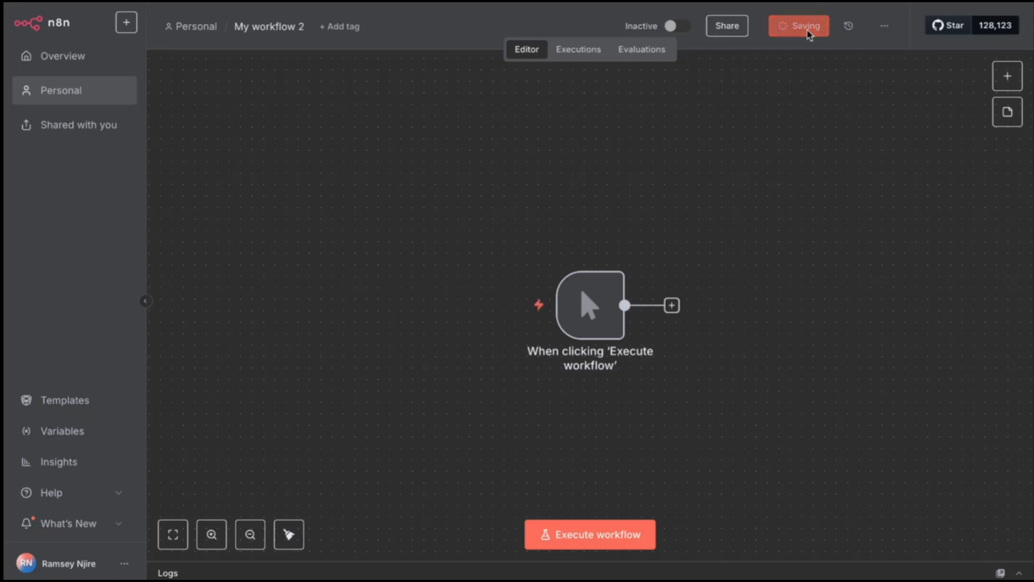
{"action": "key", "text": "ctrl+r"}
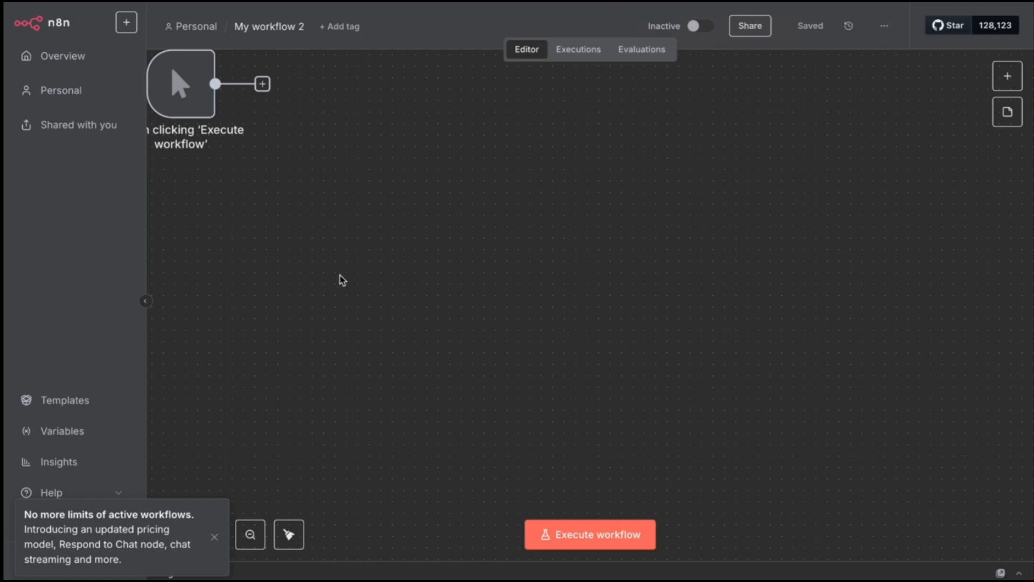
- Add an HTTP Request node after the manual trigger
{"action": "left_click", "coordinate": [455, 170]}
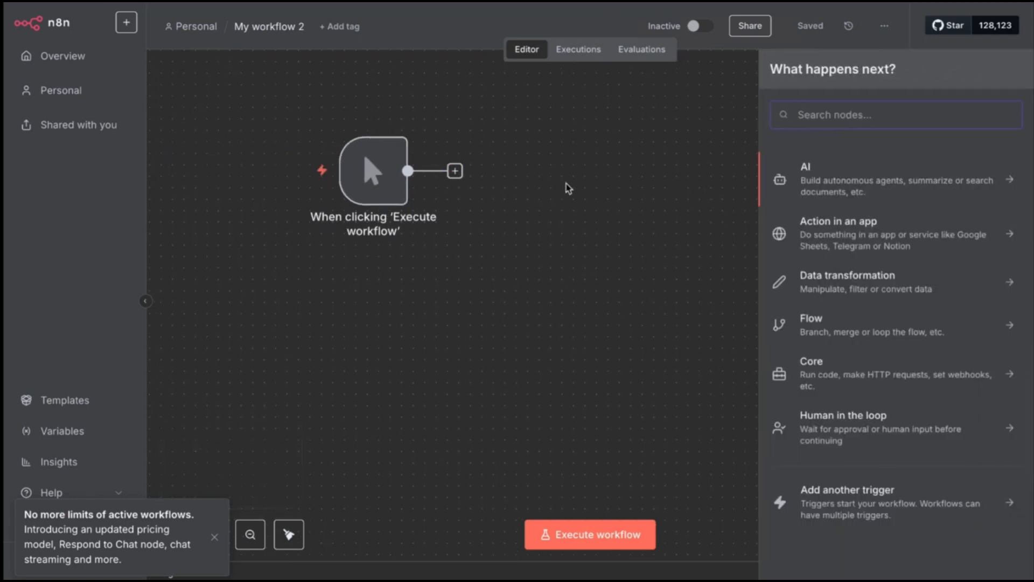
{"action": "type", "text": "http"}
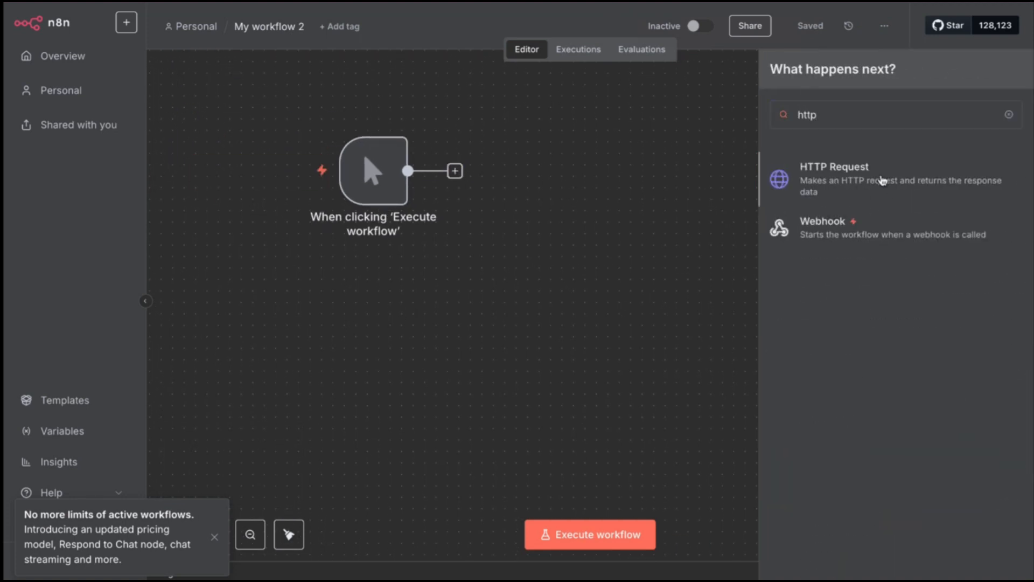
{"action": "left_click", "coordinate": [882, 181]}
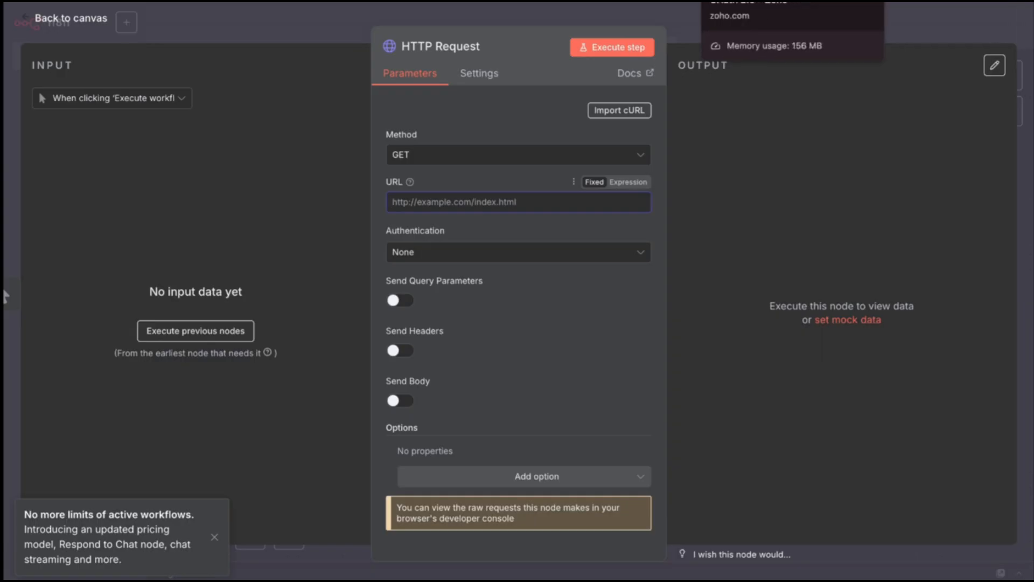
{"action": "left_click", "coordinate": [727, 2]}
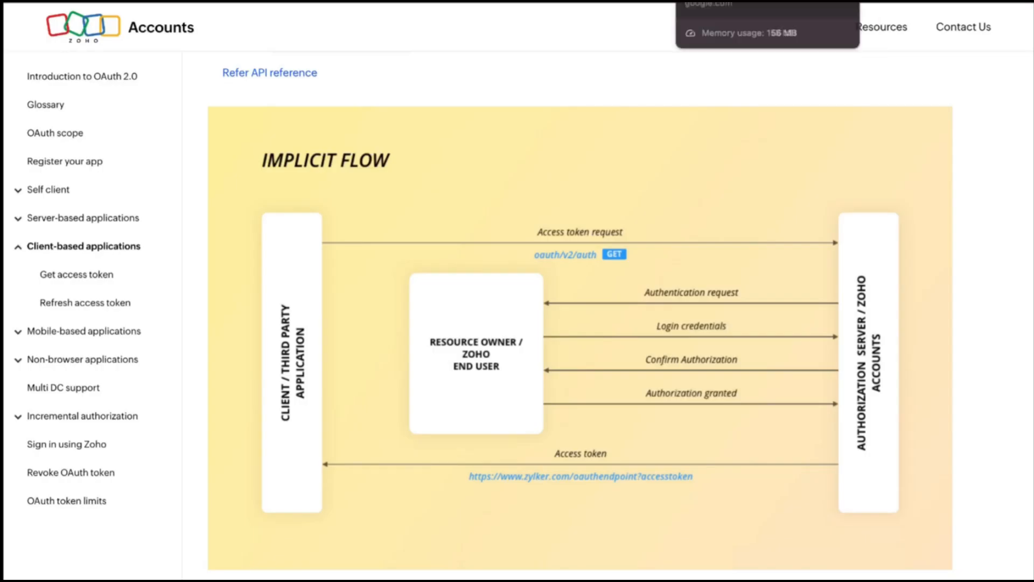
{"action": "left_click", "coordinate": [749, 2]}
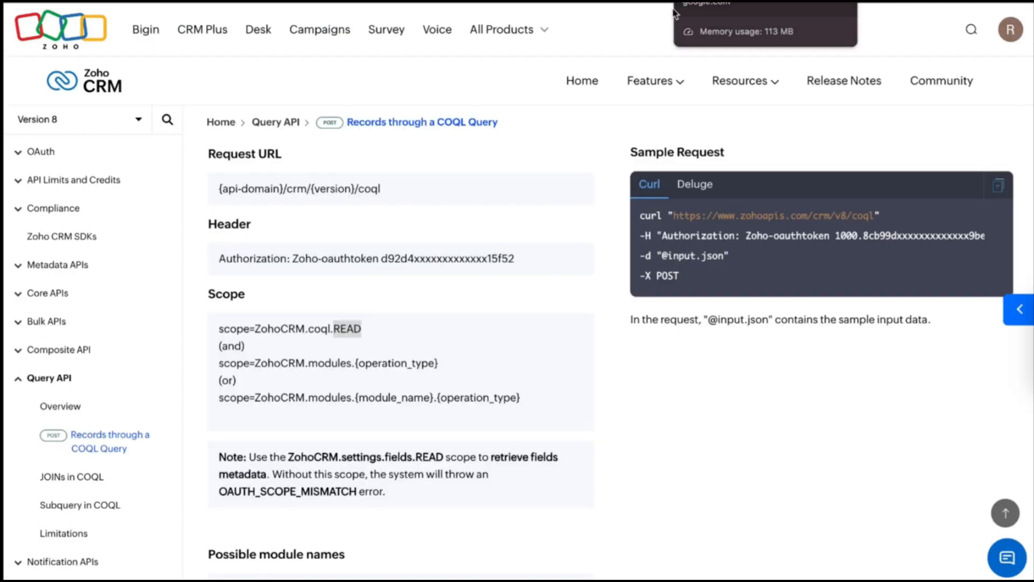
{"action": "scroll", "coordinate": [516, 218], "scroll_direction": "up", "scroll_amount": 8}
{"action": "scroll", "coordinate": [516, 219], "scroll_direction": "up", "scroll_amount": 10}
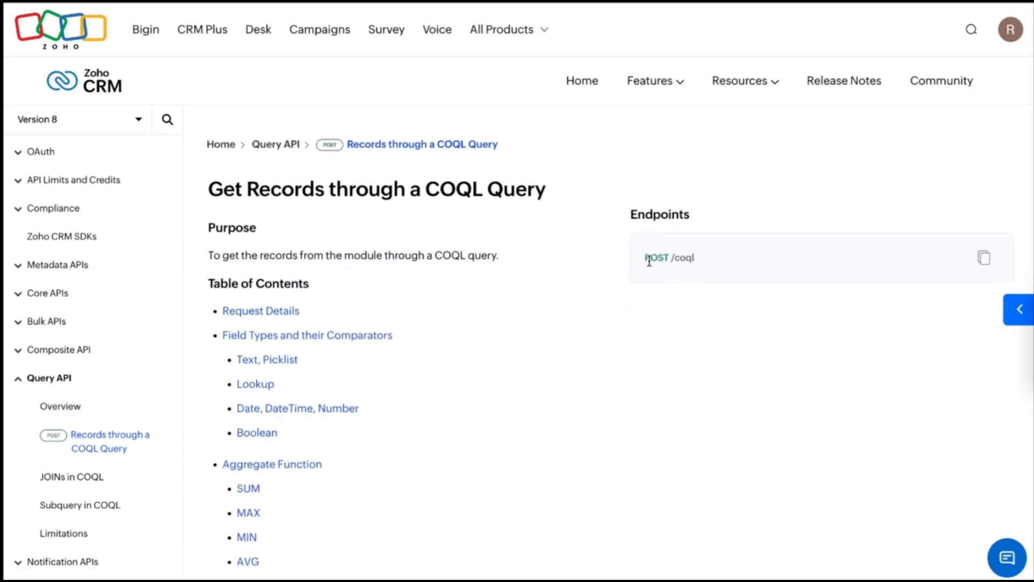
{"action": "scroll", "coordinate": [695, 263], "scroll_direction": "down", "scroll_amount": 15}
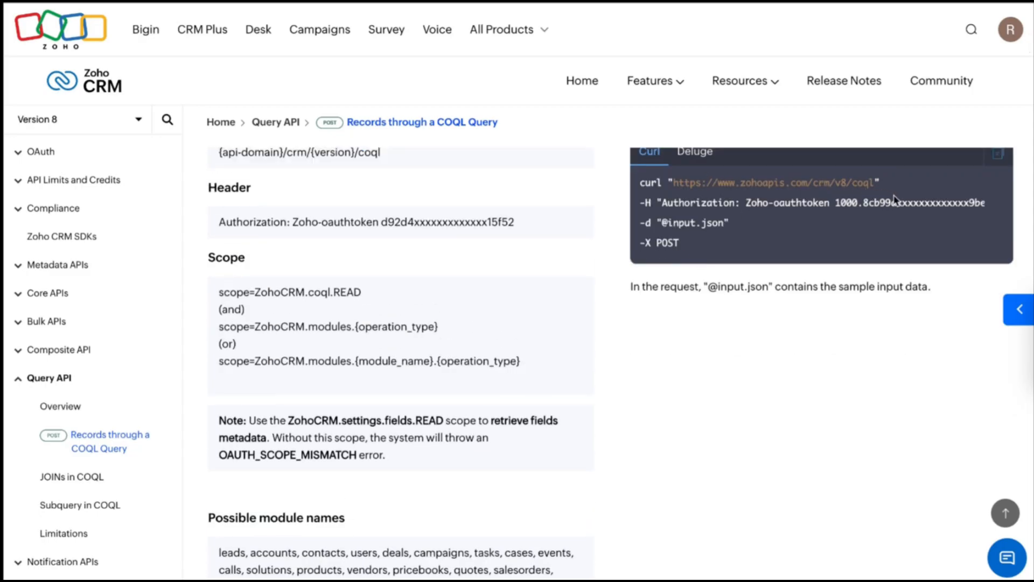
{"action": "left_click_drag", "start_coordinate": [874, 182], "coordinate": [670, 183]}
{"action": "key", "text": "ctrl+c"}
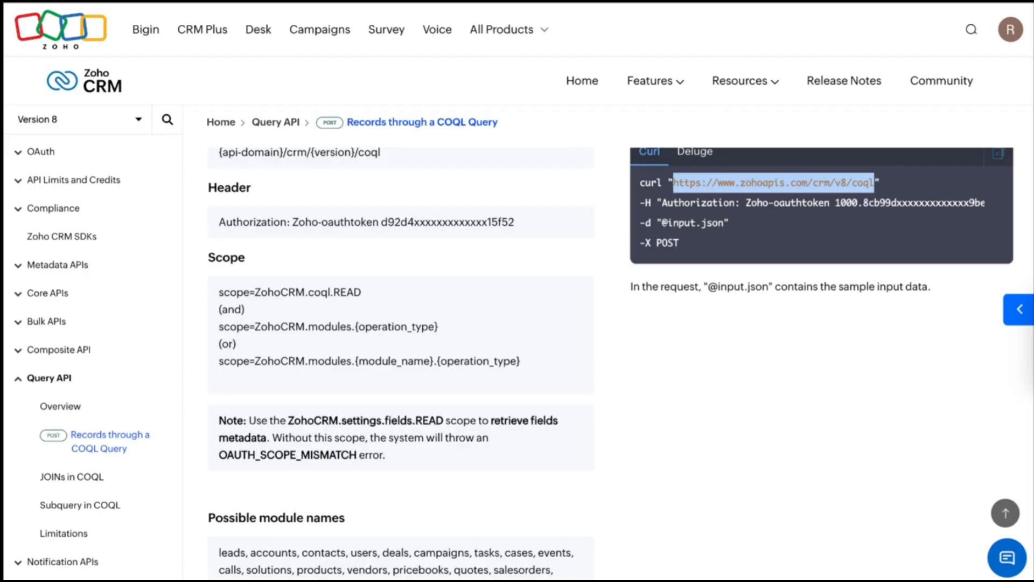
{"action": "left_click", "coordinate": [649, 1]}
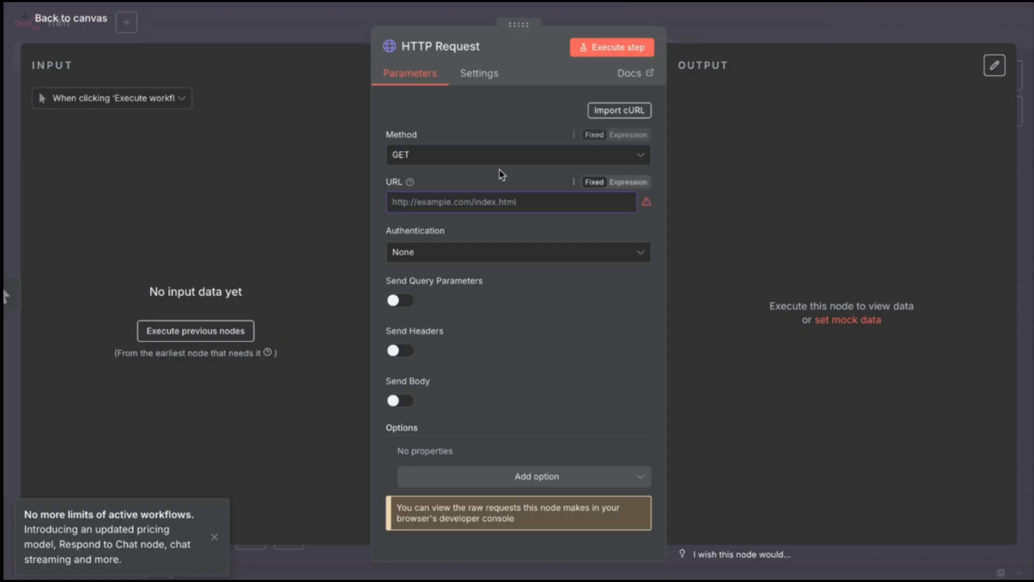
{"action": "left_click", "coordinate": [478, 201]}
{"action": "key", "text": "ctrl+v"}
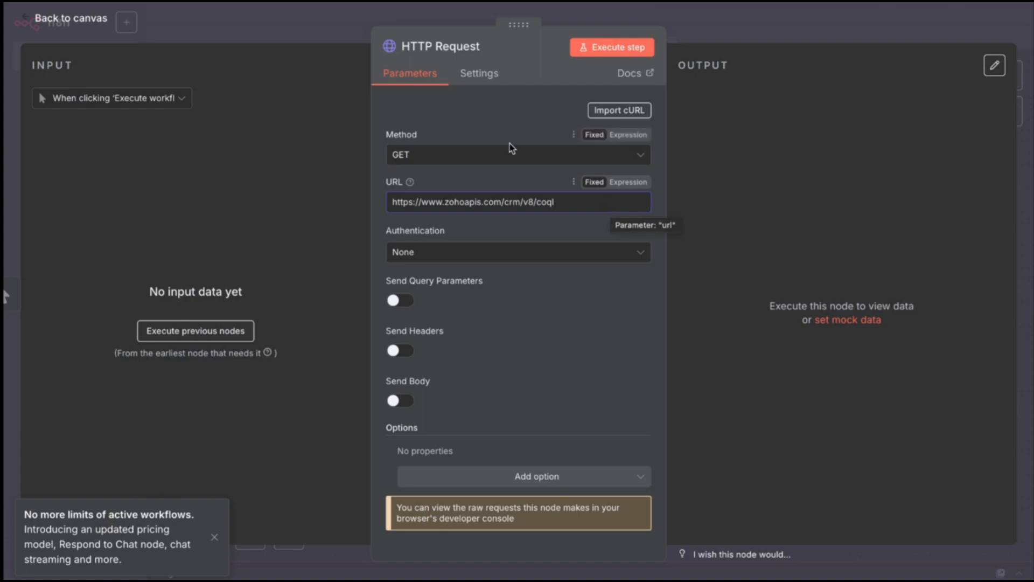
{"action": "left_click", "coordinate": [497, 156]}
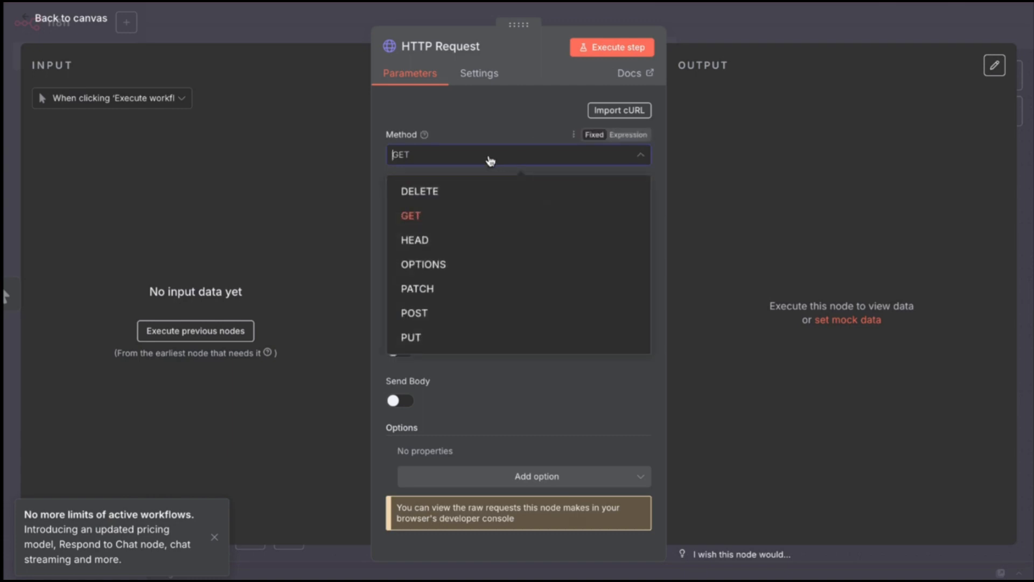
{"action": "left_click", "coordinate": [423, 312]}
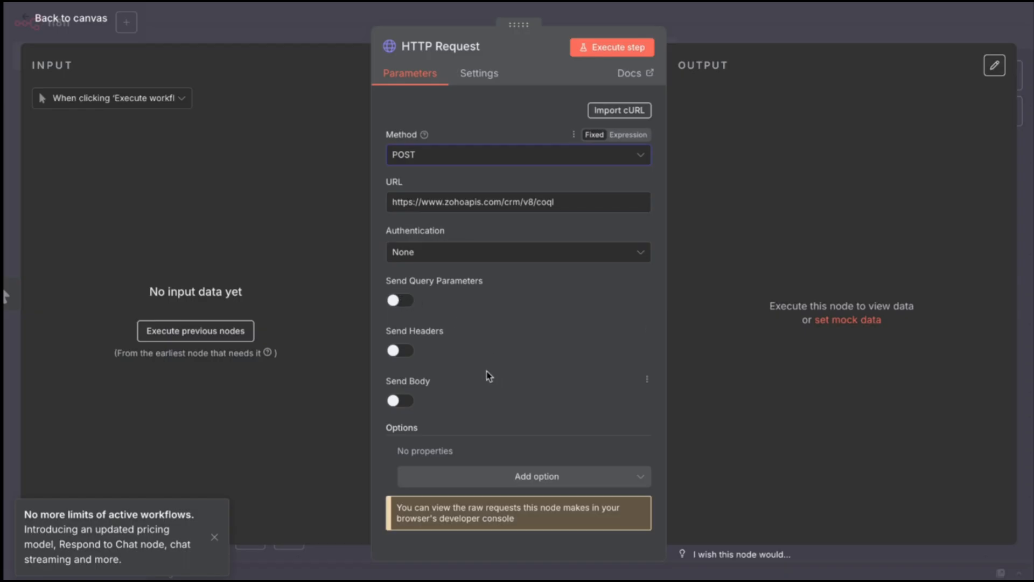
- Set the HTTP Request node's authentication to Predefined Credential Type, with Zoho OAuth2 API as the credential type
{"action": "left_click", "coordinate": [442, 256]}
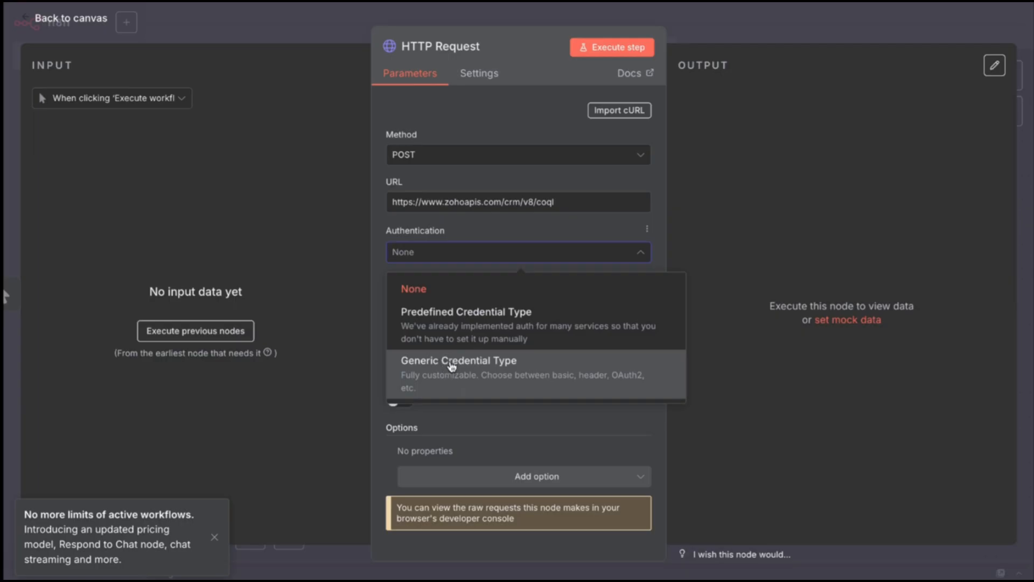
{"action": "left_click", "coordinate": [462, 343]}
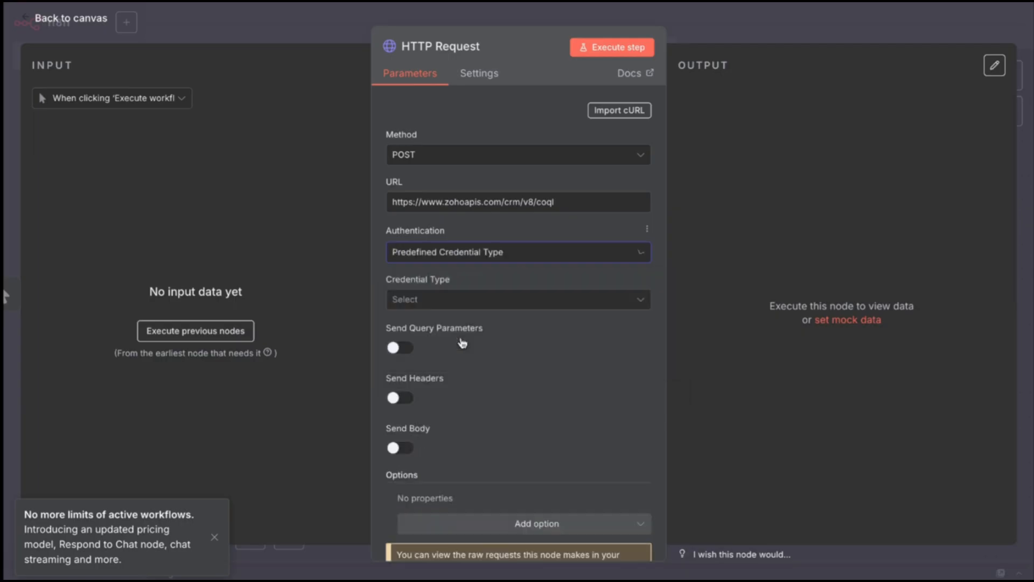
{"action": "left_click", "coordinate": [457, 257]}
{"action": "left_click", "coordinate": [457, 257]}
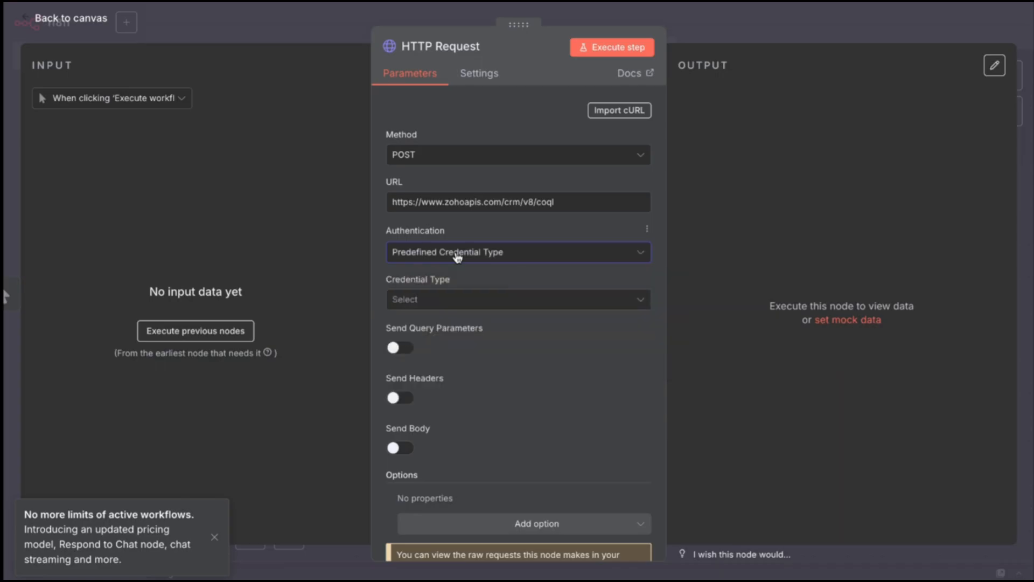
{"action": "left_click", "coordinate": [457, 305]}
{"action": "scroll", "coordinate": [503, 454], "scroll_direction": "down", "scroll_amount": 20}
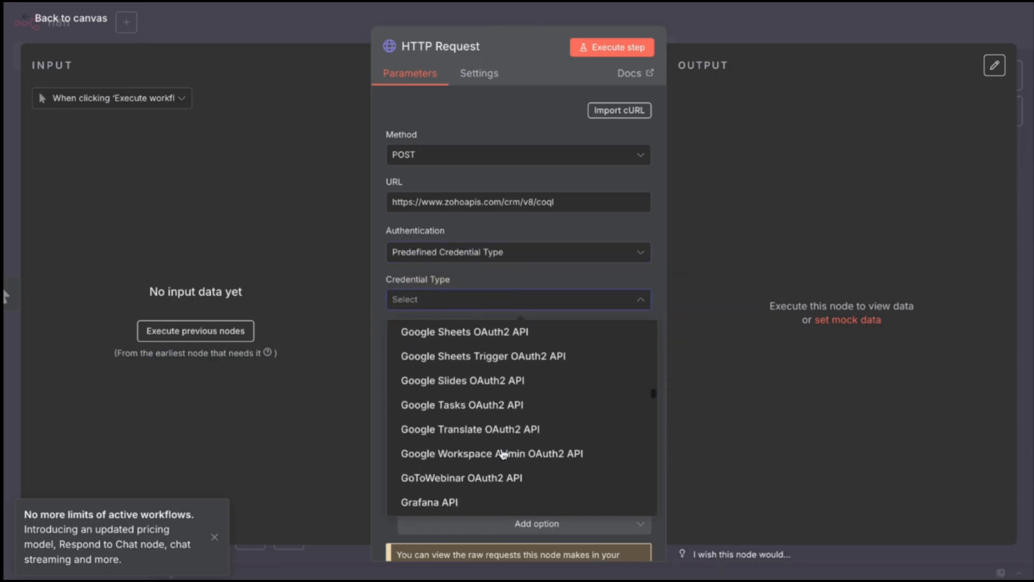
{"action": "scroll", "coordinate": [502, 454], "scroll_direction": "down", "scroll_amount": 20}
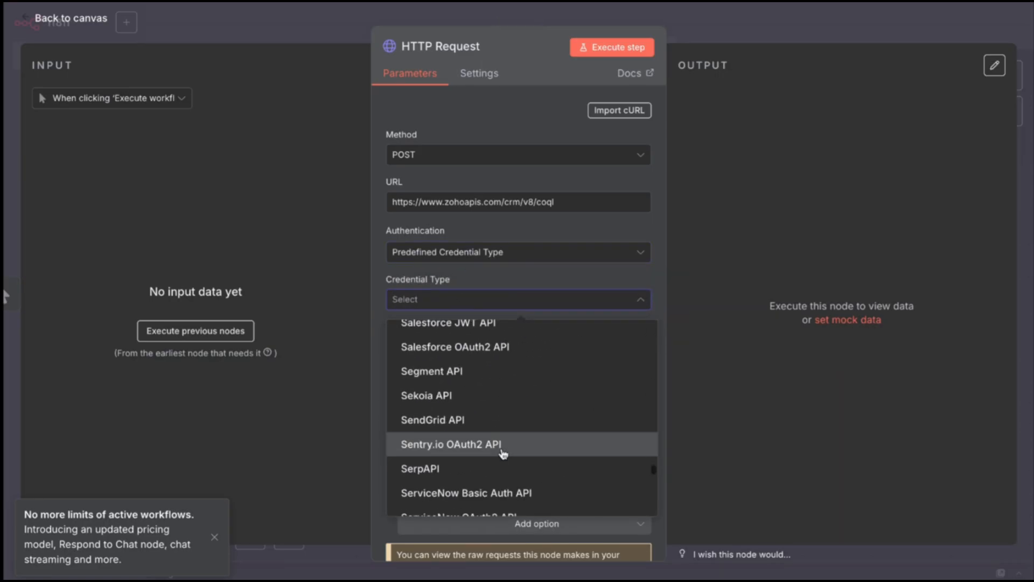
{"action": "scroll", "coordinate": [502, 454], "scroll_direction": "up", "scroll_amount": 12}
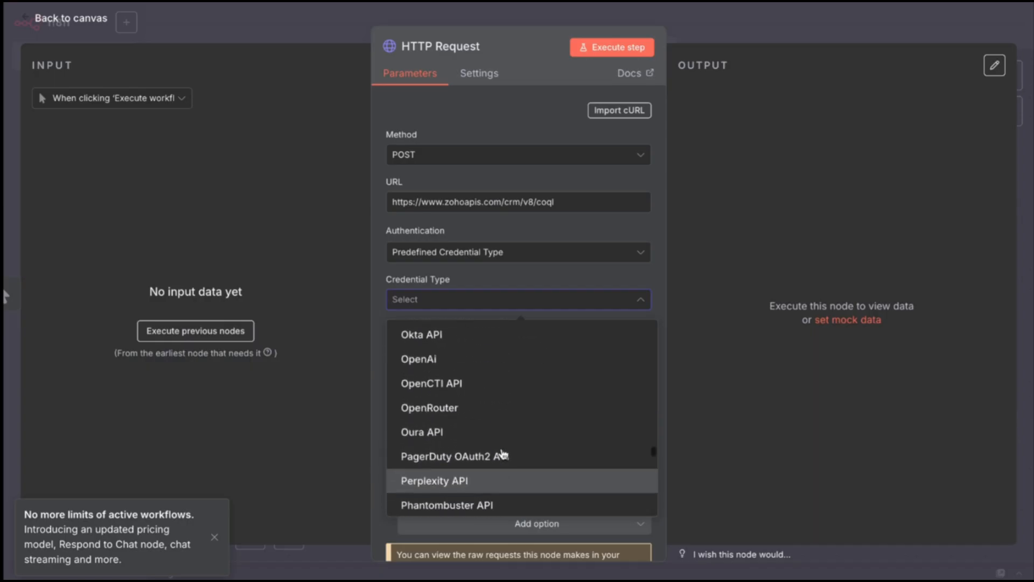
{"action": "scroll", "coordinate": [503, 454], "scroll_direction": "up", "scroll_amount": 5}
{"action": "scroll", "coordinate": [502, 454], "scroll_direction": "down", "scroll_amount": 6}
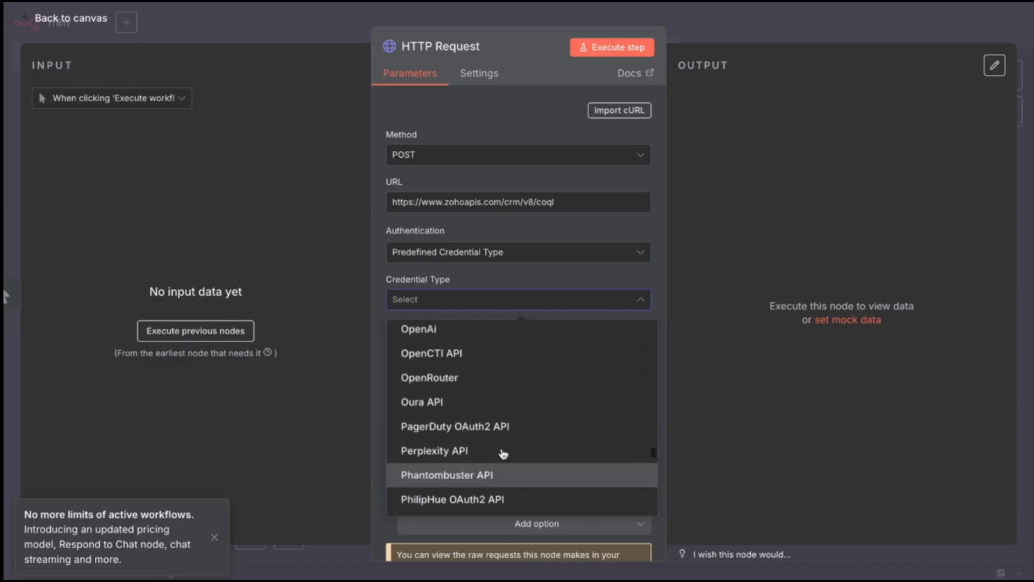
{"action": "scroll", "coordinate": [502, 454], "scroll_direction": "up", "scroll_amount": 5}
{"action": "scroll", "coordinate": [502, 454], "scroll_direction": "down", "scroll_amount": 3}
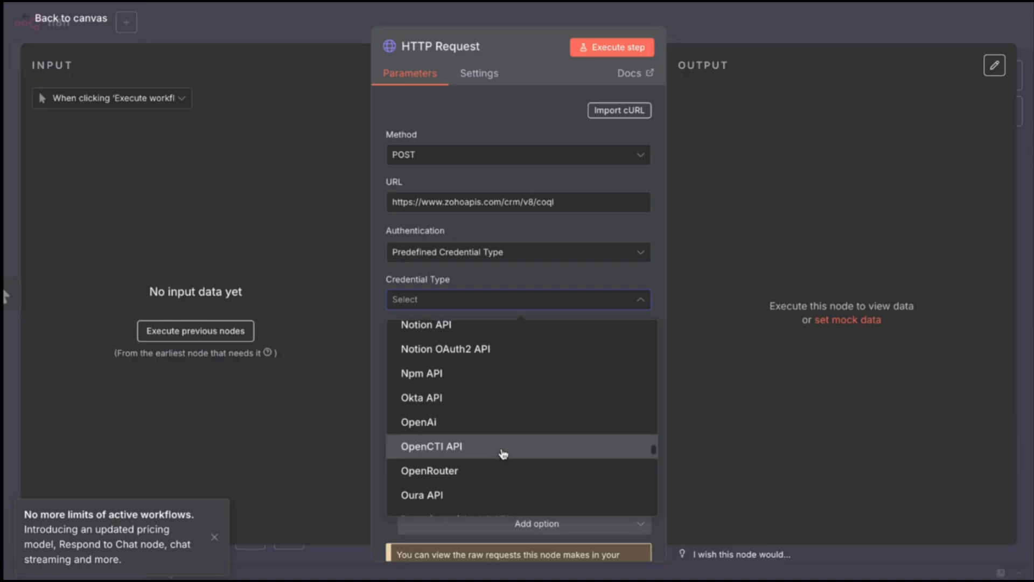
{"action": "scroll", "coordinate": [502, 454], "scroll_direction": "down", "scroll_amount": 1}
{"action": "scroll", "coordinate": [502, 454], "scroll_direction": "up", "scroll_amount": 1}
{"action": "scroll", "coordinate": [503, 454], "scroll_direction": "down", "scroll_amount": 1}
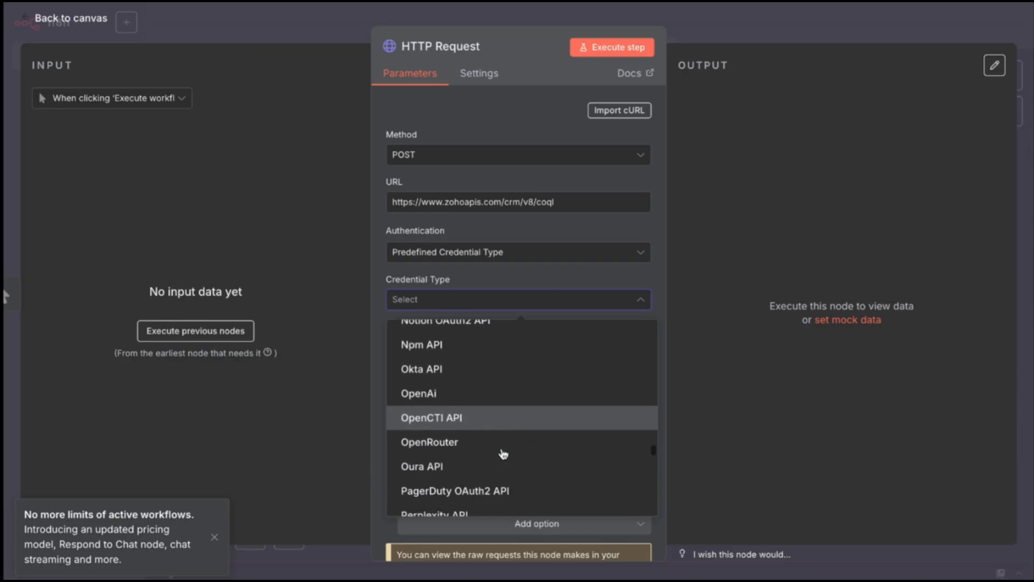
{"action": "scroll", "coordinate": [502, 454], "scroll_direction": "down", "scroll_amount": 2}
{"action": "scroll", "coordinate": [503, 454], "scroll_direction": "up", "scroll_amount": 5}
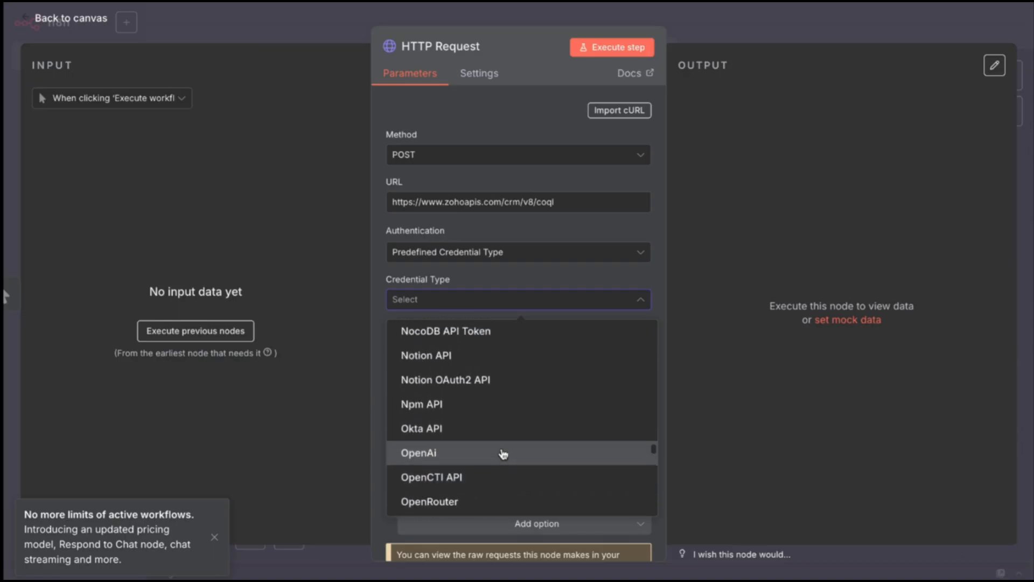
{"action": "scroll", "coordinate": [502, 454], "scroll_direction": "up", "scroll_amount": 2}
{"action": "scroll", "coordinate": [502, 454], "scroll_direction": "down", "scroll_amount": 15}
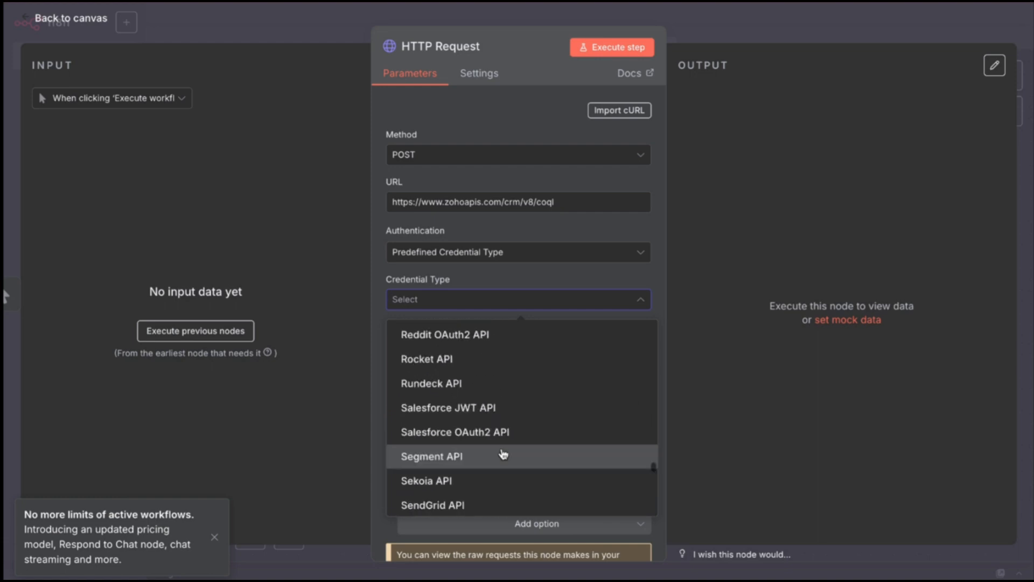
{"action": "scroll", "coordinate": [502, 454], "scroll_direction": "down", "scroll_amount": 20}
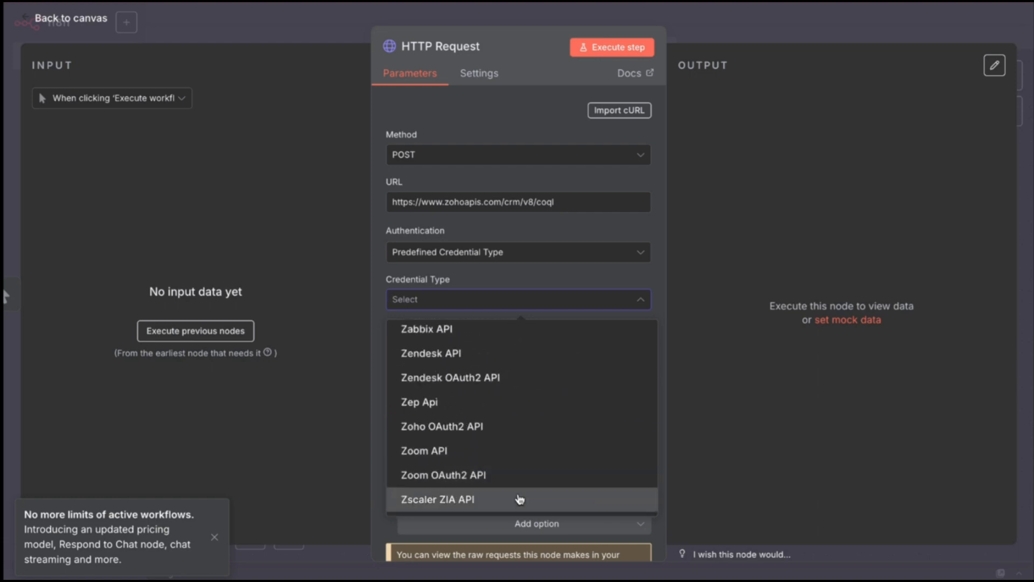
{"action": "left_click", "coordinate": [449, 428]}
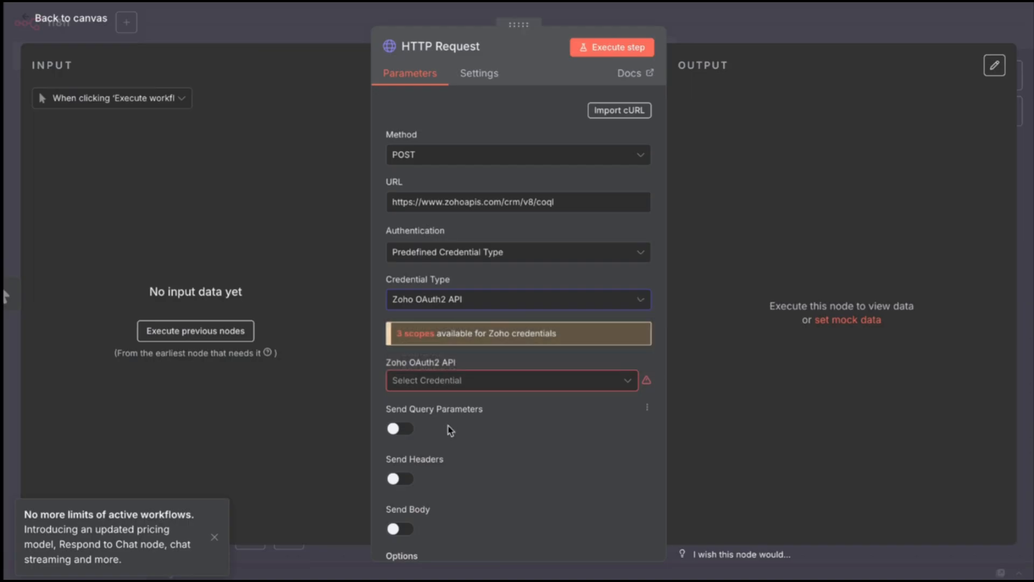
{"action": "left_click", "coordinate": [502, 302]}
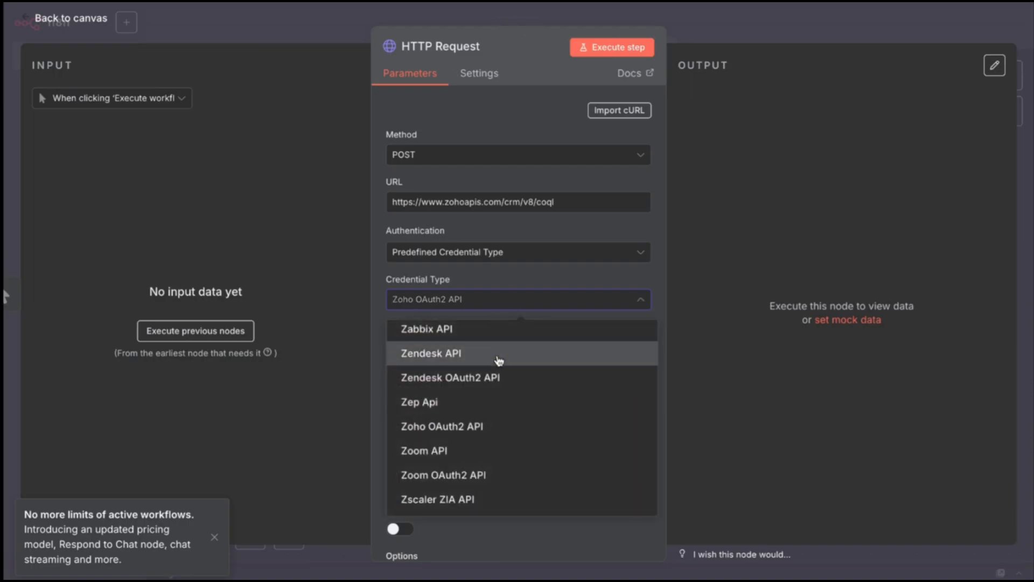
{"action": "scroll", "coordinate": [499, 358], "scroll_direction": "up", "scroll_amount": 20}
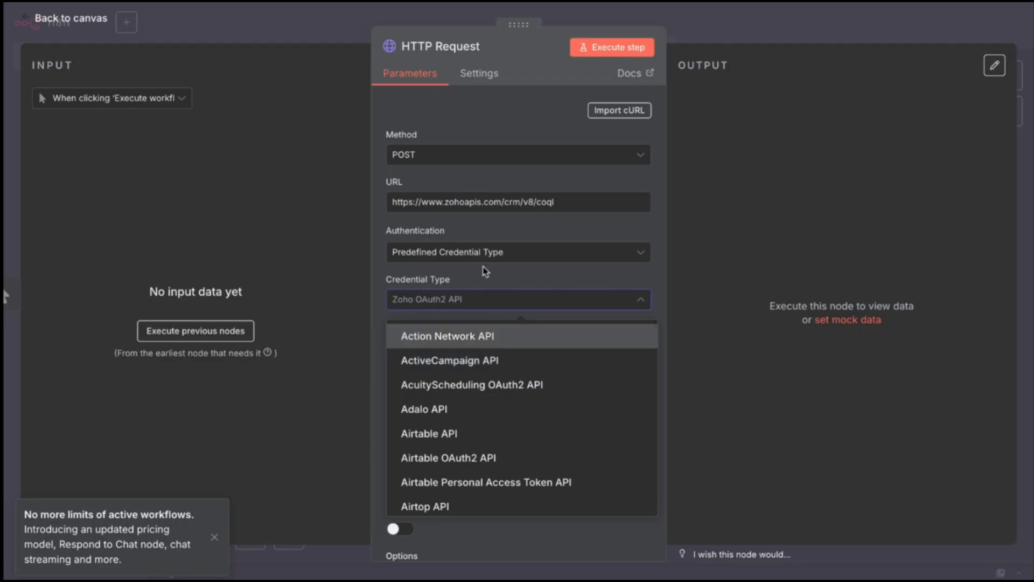
- Set the authentication to Generic Credential Type with OAuth2 API as the auth type, using the ZohoCRM Demo Credential
{"action": "left_click", "coordinate": [482, 252]}
{"action": "left_click", "coordinate": [456, 371]}
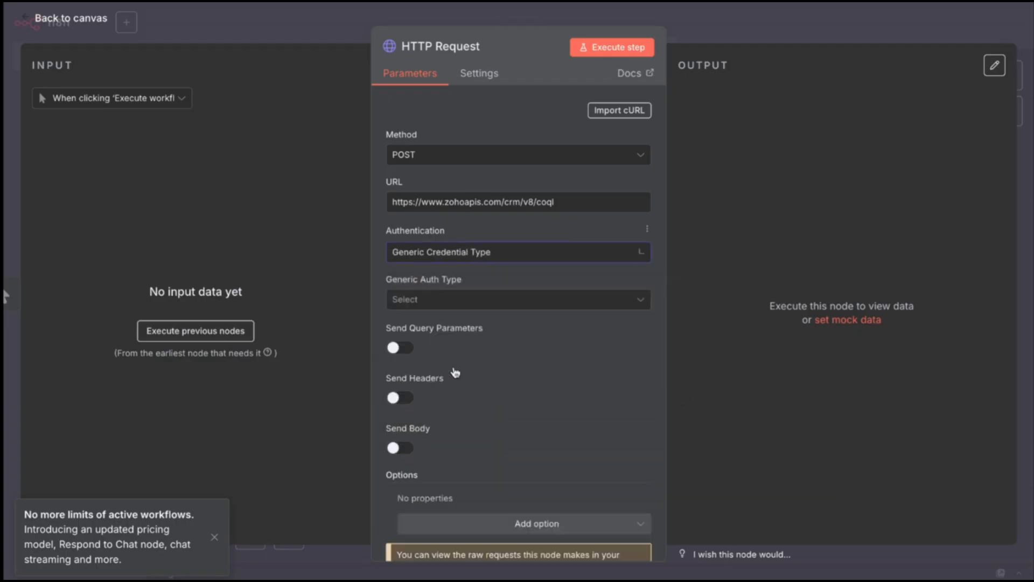
{"action": "left_click", "coordinate": [457, 297]}
{"action": "scroll", "coordinate": [475, 422], "scroll_direction": "down", "scroll_amount": 1}
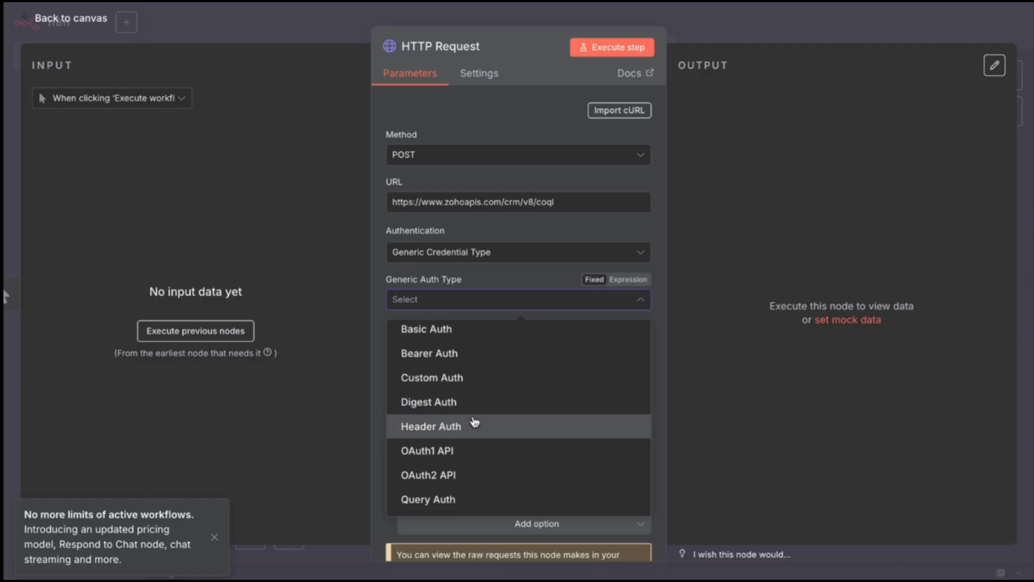
{"action": "left_click", "coordinate": [423, 476]}
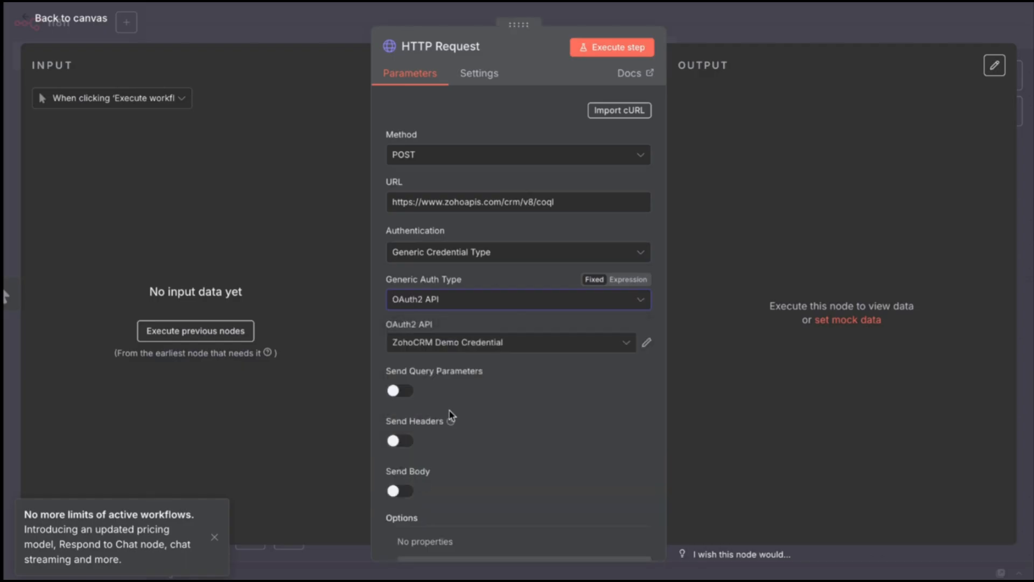
{"action": "left_click", "coordinate": [480, 344]}
{"action": "left_click", "coordinate": [466, 385]}
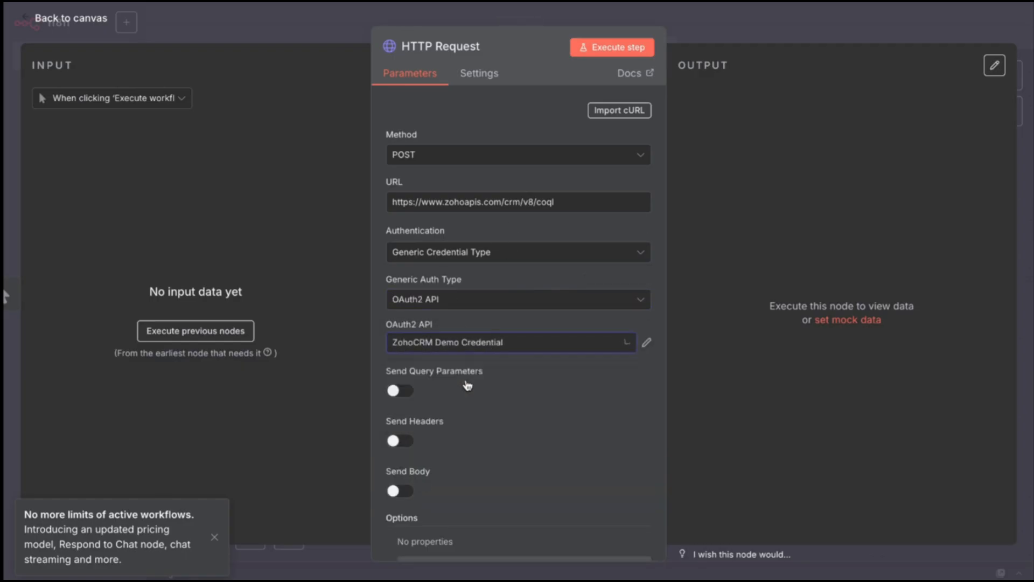
{"action": "scroll", "coordinate": [555, 381], "scroll_direction": "down", "scroll_amount": 2}
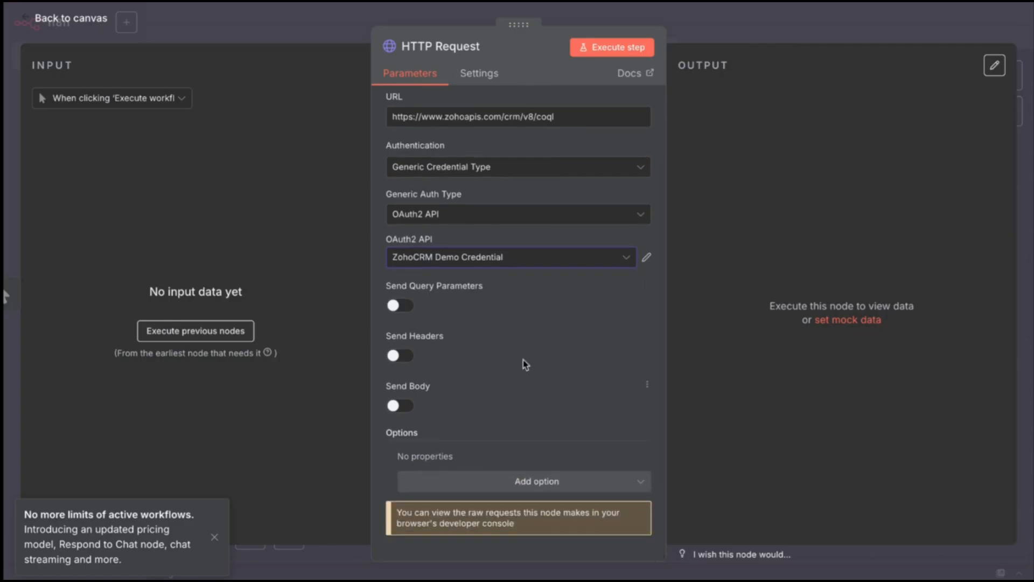
{"action": "scroll", "coordinate": [506, 251], "scroll_direction": "up", "scroll_amount": 2}
{"action": "scroll", "coordinate": [507, 251], "scroll_direction": "down", "scroll_amount": 2}
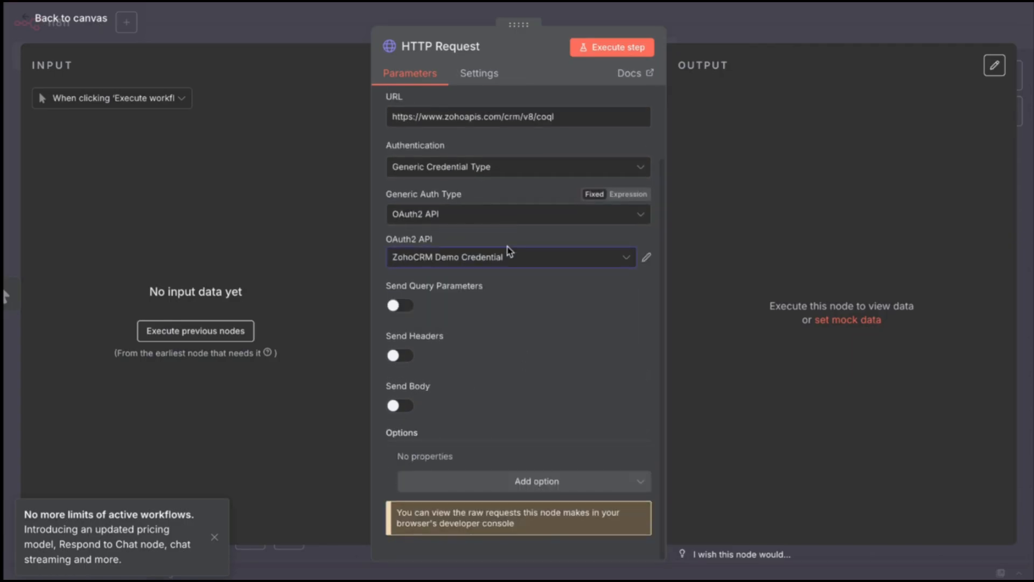
{"action": "scroll", "coordinate": [509, 250], "scroll_direction": "up", "scroll_amount": 2}
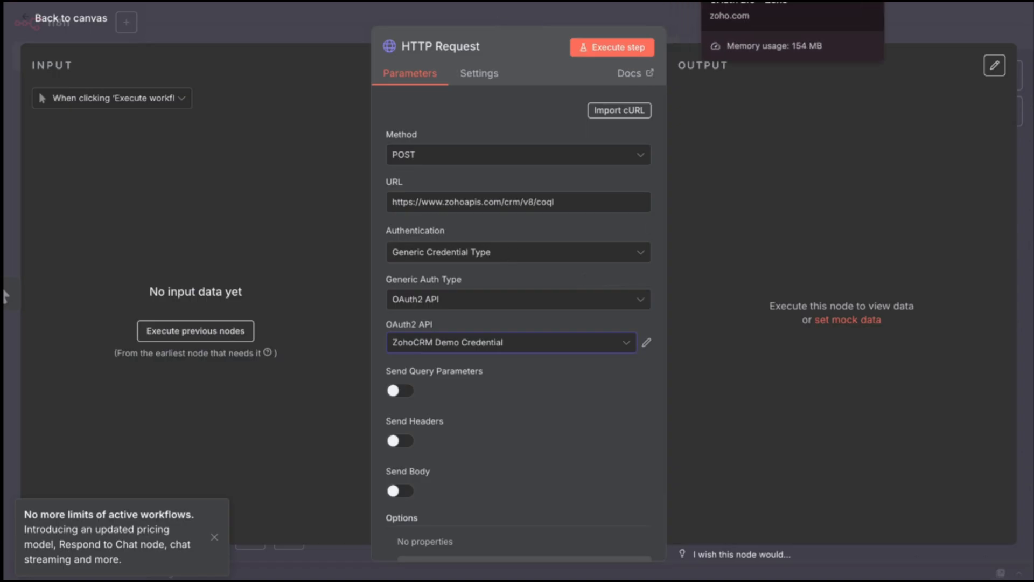
- Copy the full Text, Picklist sample query for Contacts from the Zoho CRM "Records through a COQL Query" documentation
{"action": "left_click", "coordinate": [749, 1]}
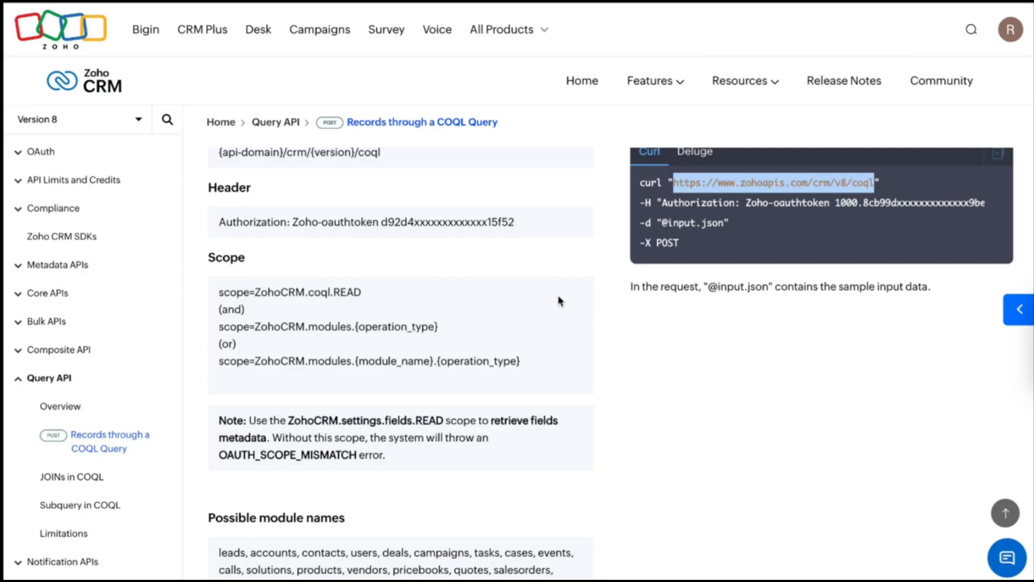
{"action": "scroll", "coordinate": [560, 300], "scroll_direction": "up", "scroll_amount": 10}
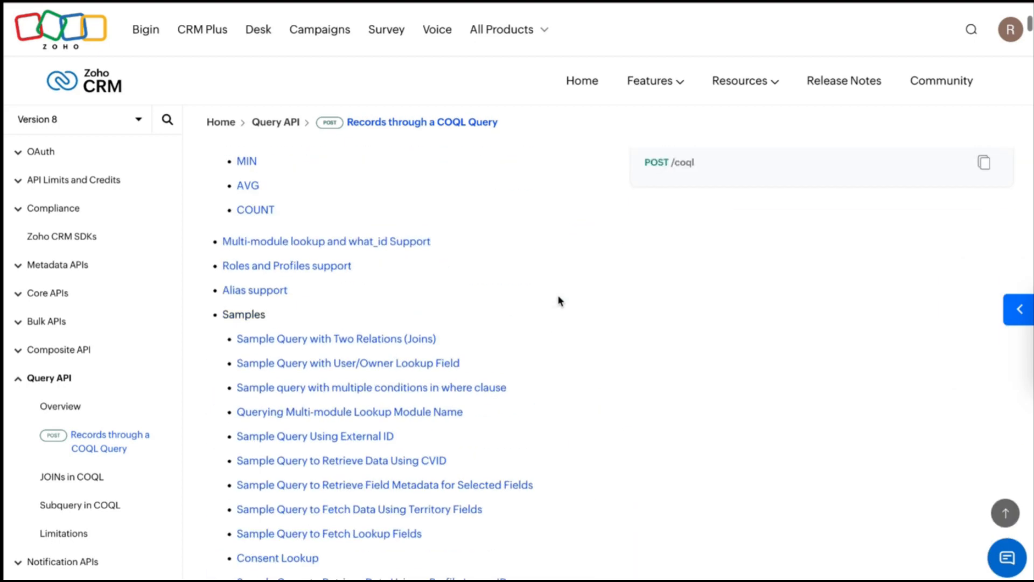
{"action": "scroll", "coordinate": [560, 301], "scroll_direction": "up", "scroll_amount": 7}
{"action": "scroll", "coordinate": [560, 300], "scroll_direction": "down", "scroll_amount": 16}
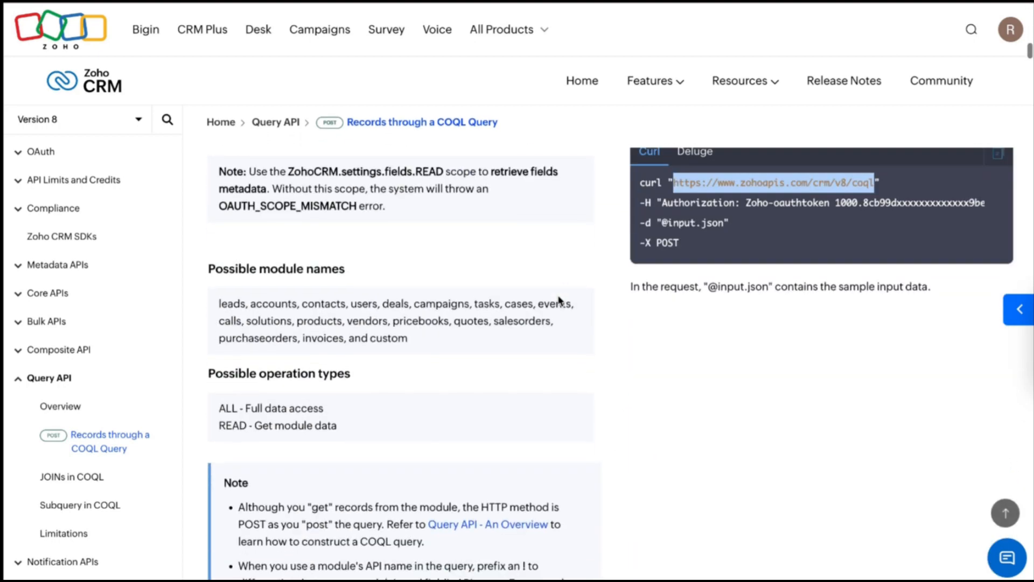
{"action": "scroll", "coordinate": [559, 300], "scroll_direction": "down", "scroll_amount": 9}
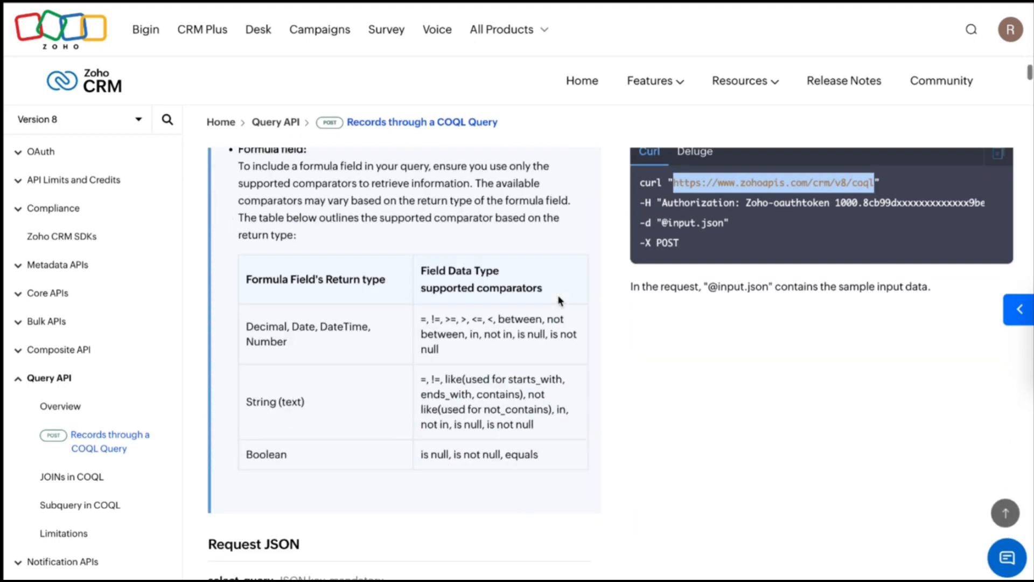
{"action": "scroll", "coordinate": [558, 300], "scroll_direction": "down", "scroll_amount": 8}
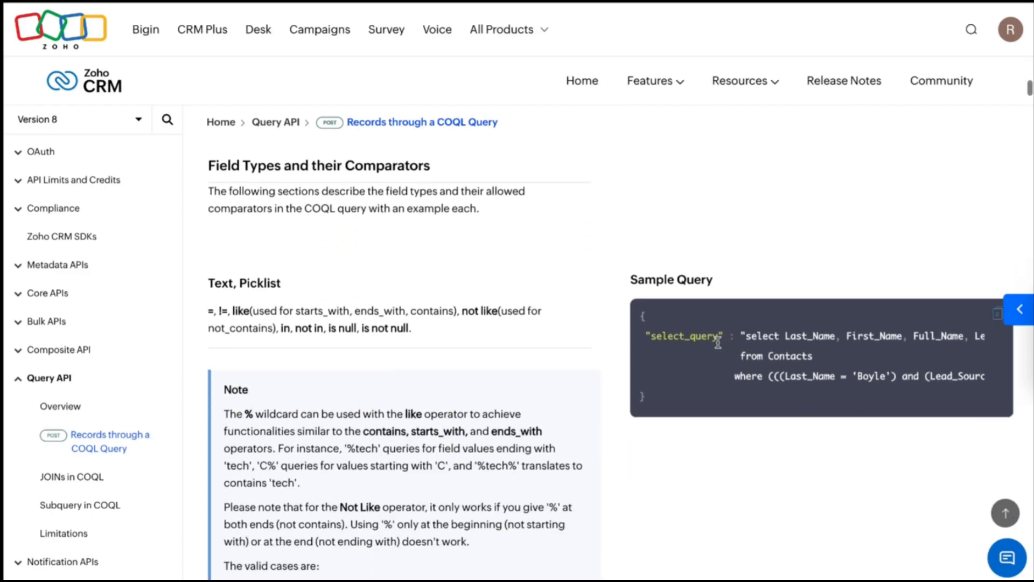
{"action": "scroll", "coordinate": [815, 335], "scroll_direction": "right", "scroll_amount": 3}
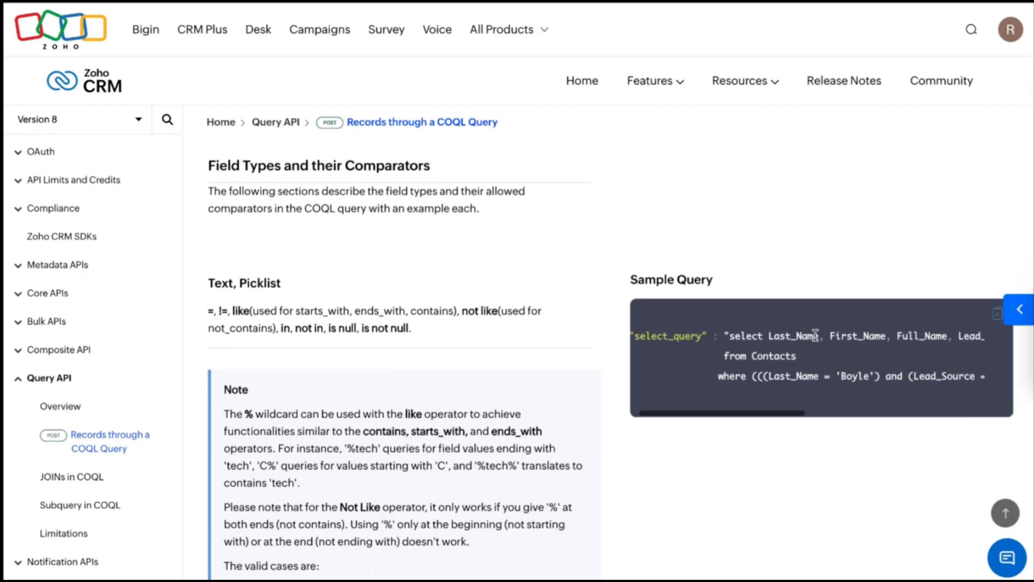
{"action": "scroll", "coordinate": [815, 335], "scroll_direction": "right", "scroll_amount": 15}
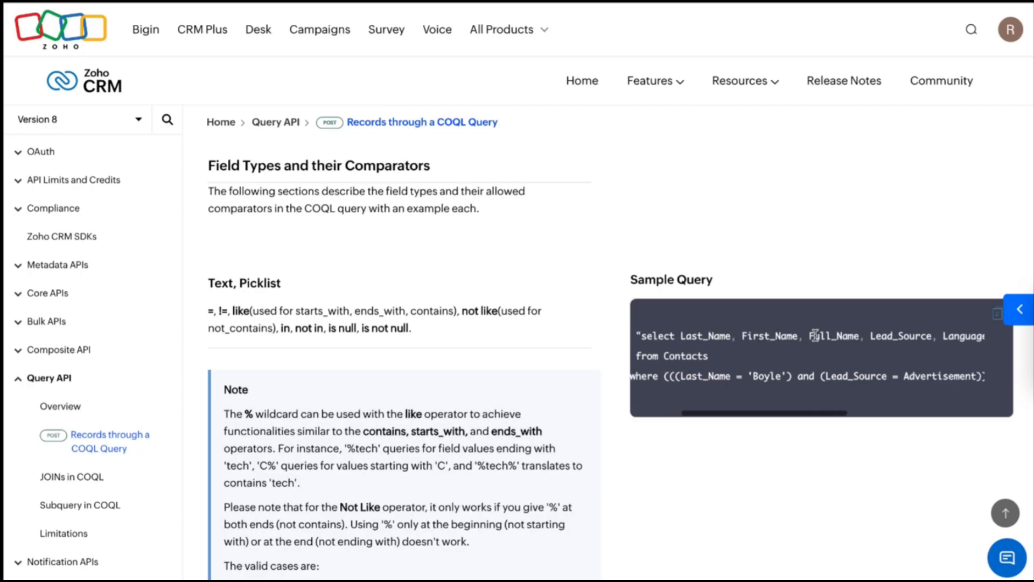
{"action": "scroll", "coordinate": [816, 336], "scroll_direction": "right", "scroll_amount": 7}
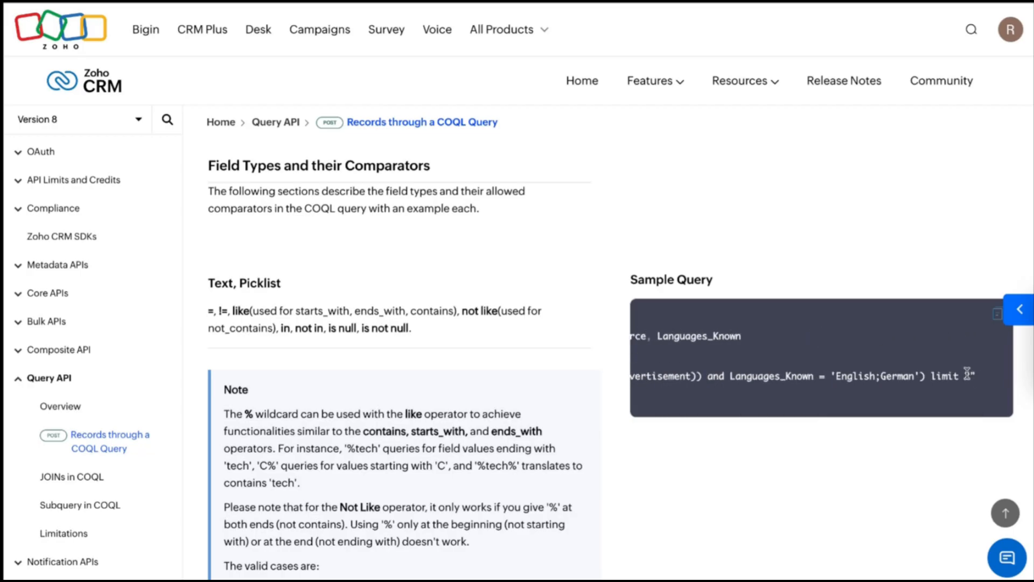
{"action": "left_click_drag", "start_coordinate": [983, 379], "coordinate": [615, 299]}
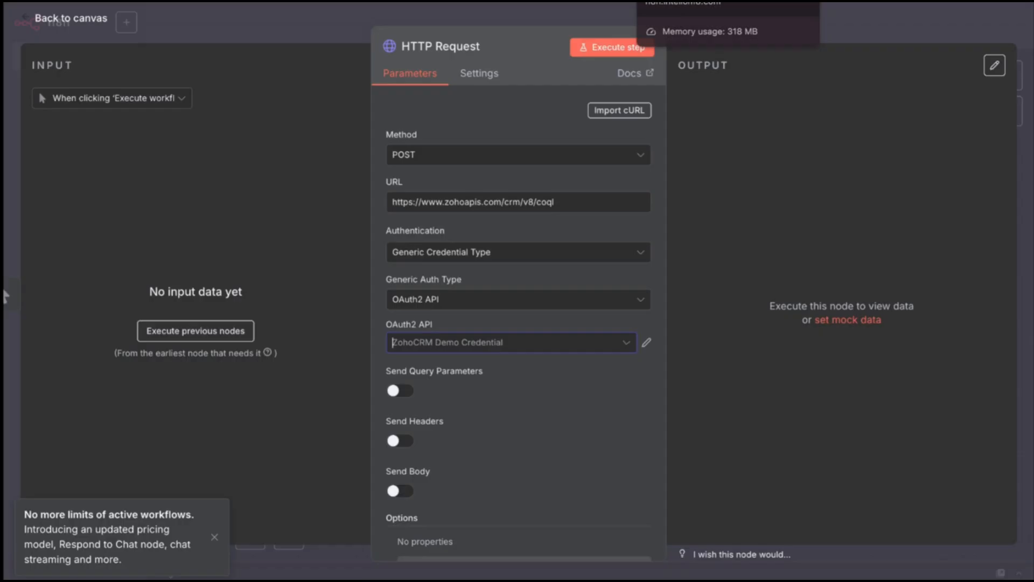
- Return to n8n and enable Send Body for the HTTP Request node
{"action": "left_click", "coordinate": [409, 342]}
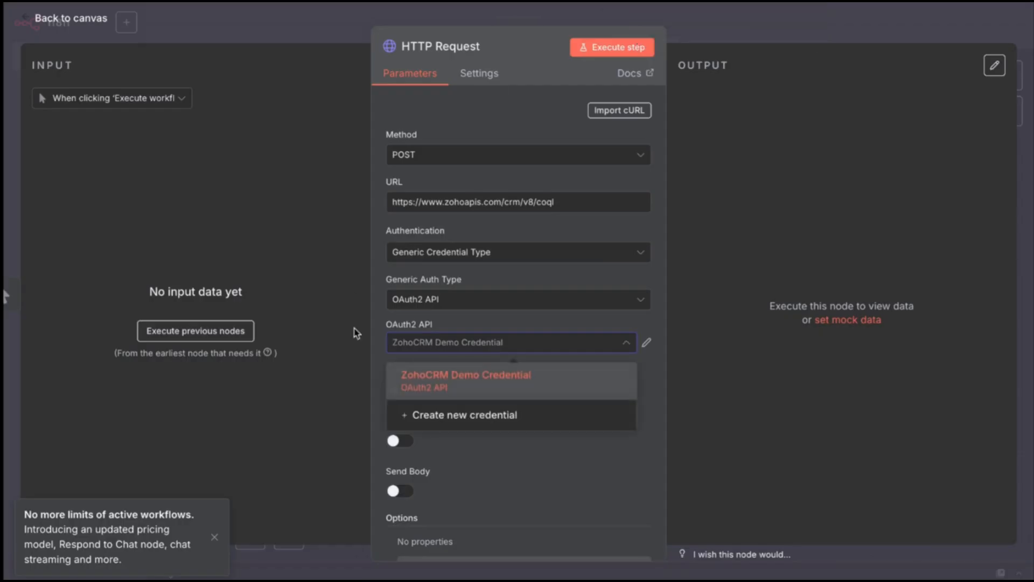
{"action": "left_click", "coordinate": [378, 311]}
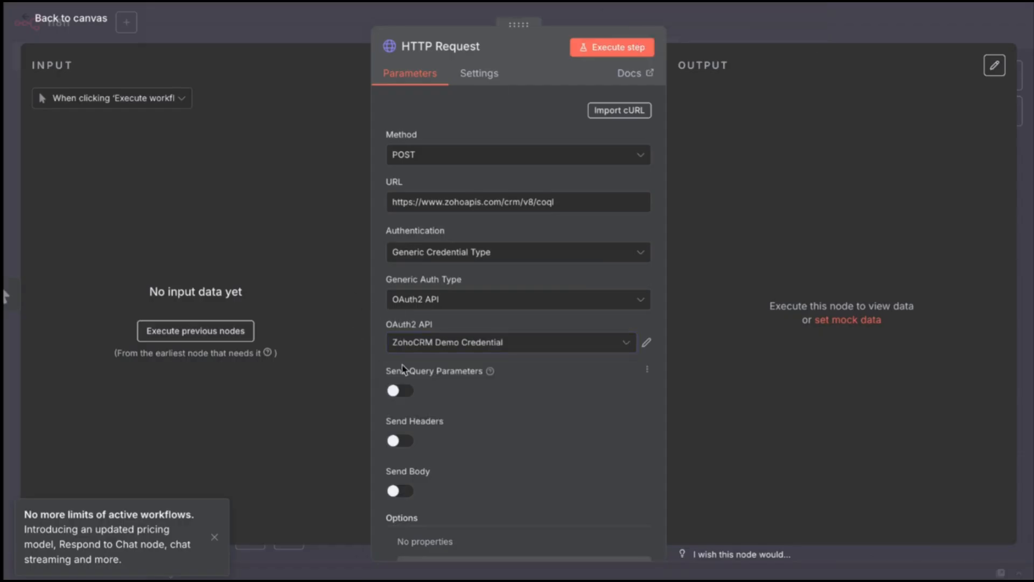
{"action": "scroll", "coordinate": [403, 369], "scroll_direction": "down", "scroll_amount": 2}
{"action": "left_click", "coordinate": [400, 409]}
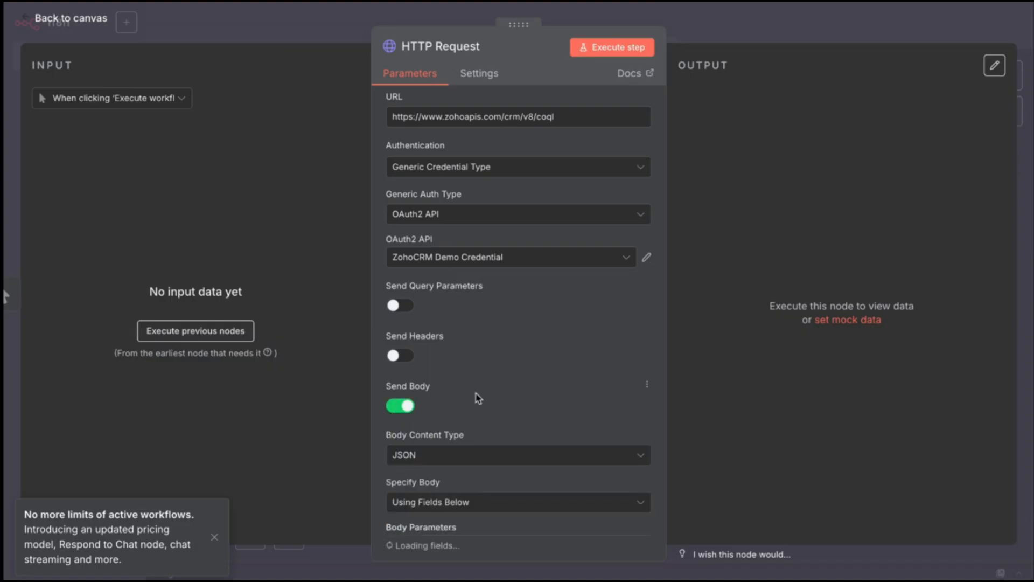
{"action": "scroll", "coordinate": [474, 397], "scroll_direction": "down", "scroll_amount": 3}
{"action": "scroll", "coordinate": [472, 326], "scroll_direction": "down", "scroll_amount": 3}
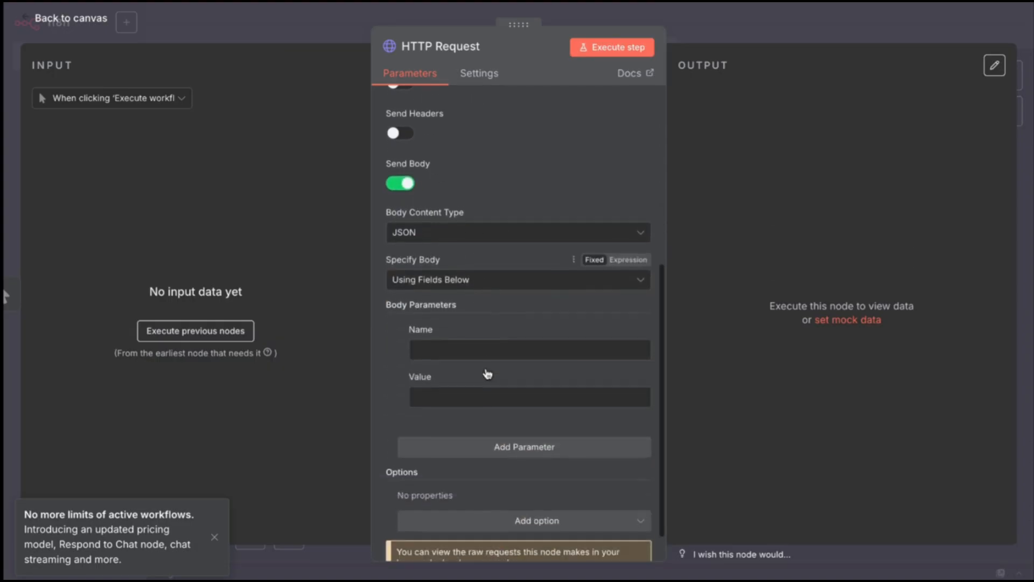
- Specify the body using JSON as an expression, and paste the copied Contacts sample query into the expanded expression editor
{"action": "left_click", "coordinate": [469, 246]}
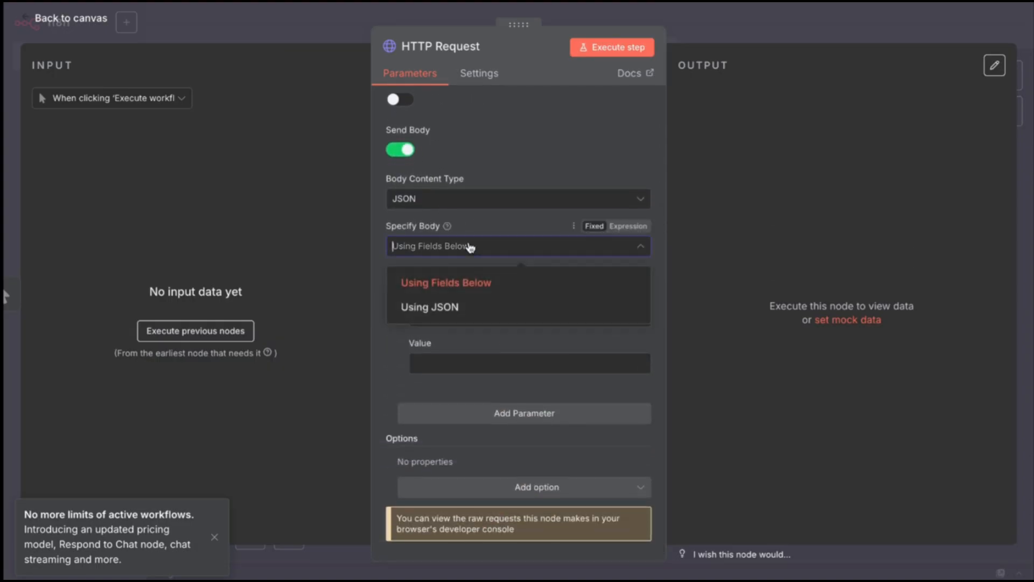
{"action": "left_click", "coordinate": [455, 306]}
{"action": "left_click", "coordinate": [453, 368]}
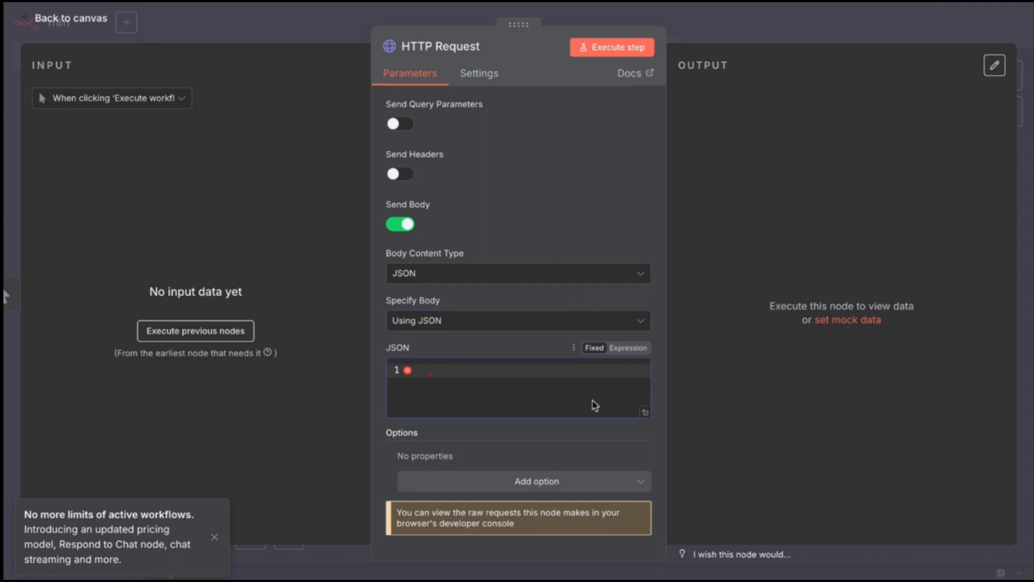
{"action": "left_click", "coordinate": [623, 349]}
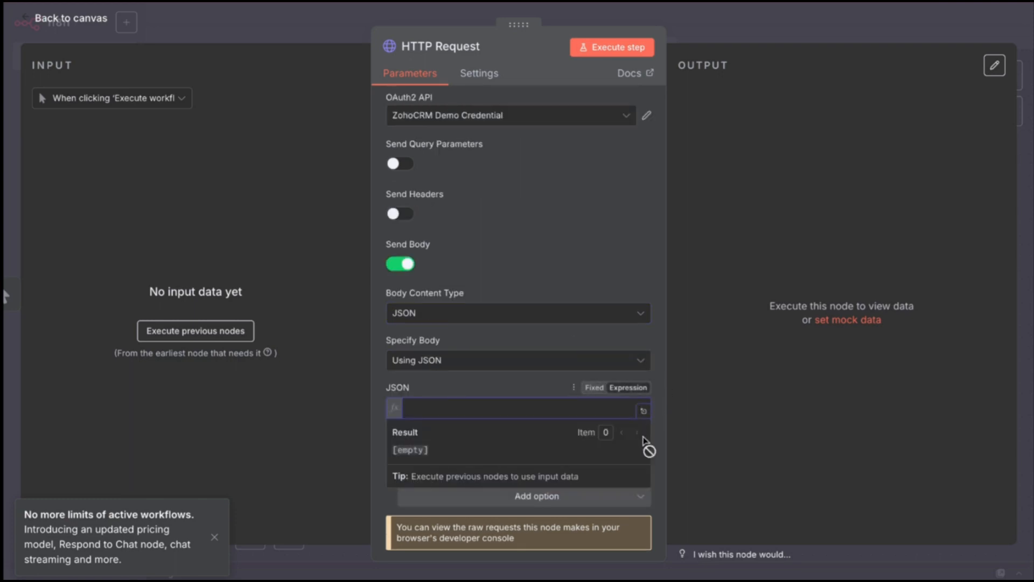
{"action": "left_click", "coordinate": [645, 412]}
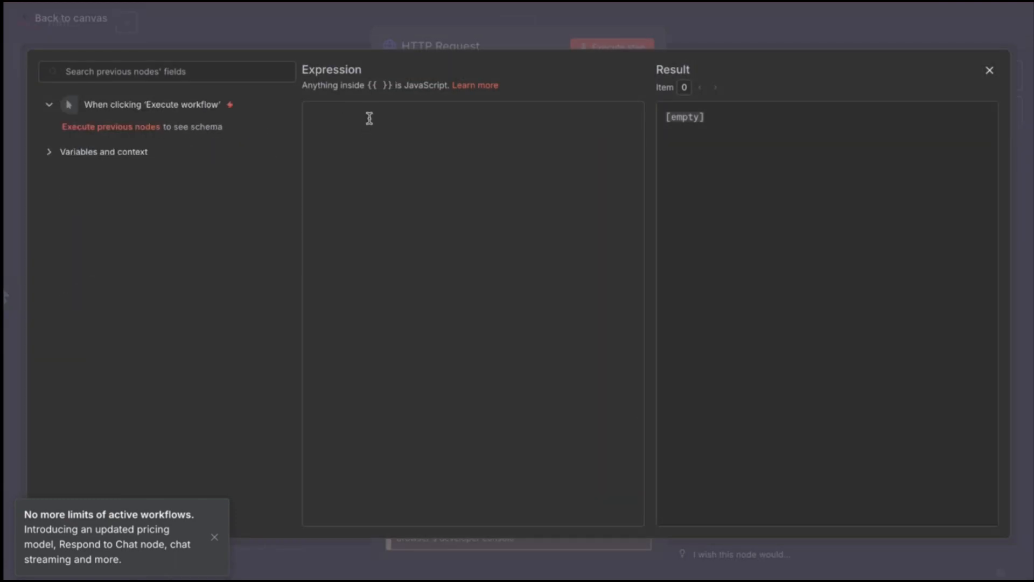
{"action": "type", "text": "{  \"select_query\" : \"select Last_Name, First_Name, Full_Name, Lead_Source, Languages_Known                   from Contacts                  where (((Last_Name = 'Boyle') and (Lead_Source = Advertisement)) and Languages_Known = 'English;German') limit 2\" }"}
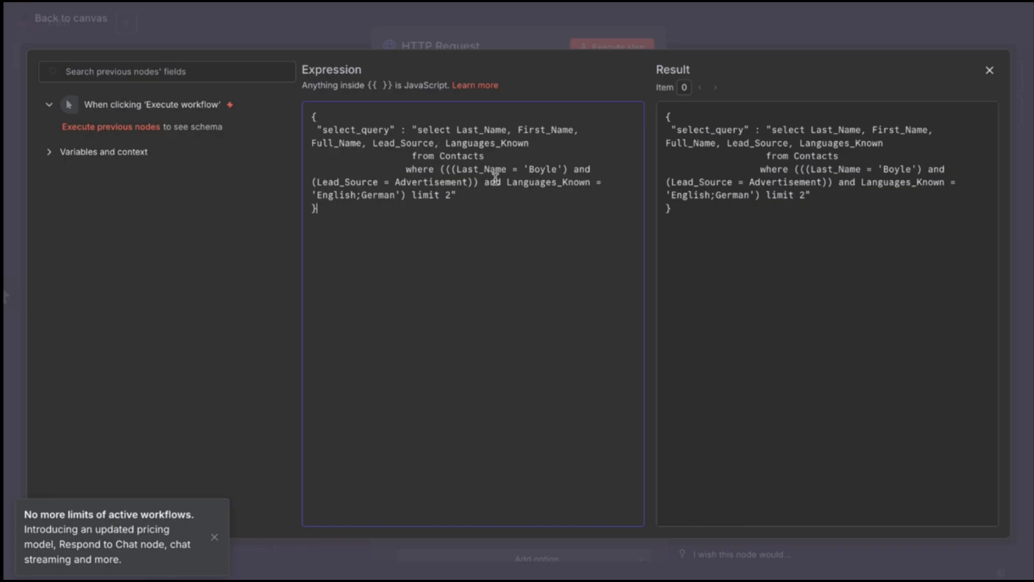
- Remove Languages_Known and Lead_Source from the selected fields, leaving Last_Name, First_Name and Full_Name
{"action": "left_click_drag", "start_coordinate": [530, 145], "coordinate": [444, 147]}
{"action": "key", "text": "BackSpace"}
{"action": "key", "text": "BackSpace"}
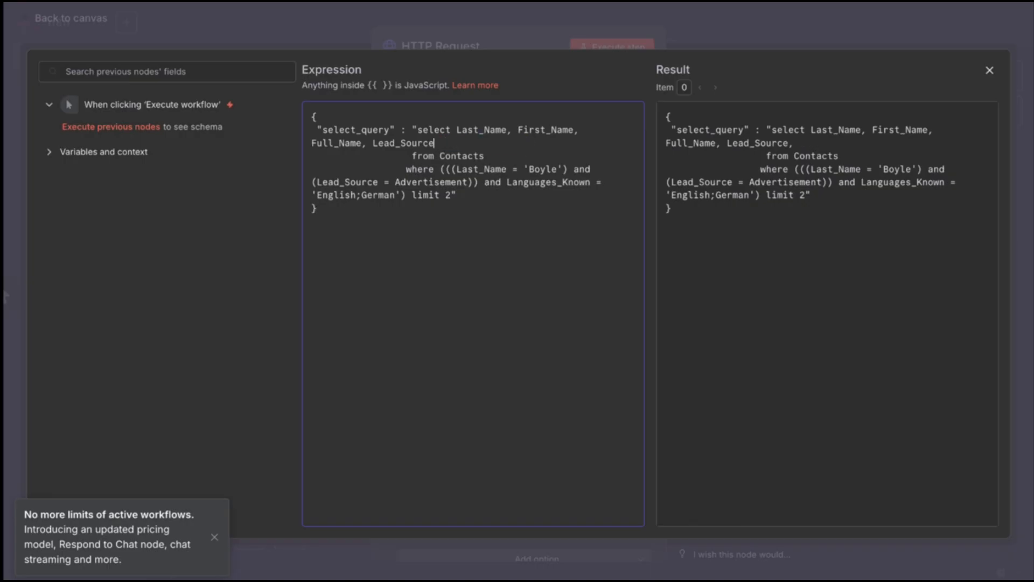
{"action": "key", "text": "BackSpace"}
{"action": "key", "text": "BackSpace"}
{"action": "key", "text": "BackSpace"}
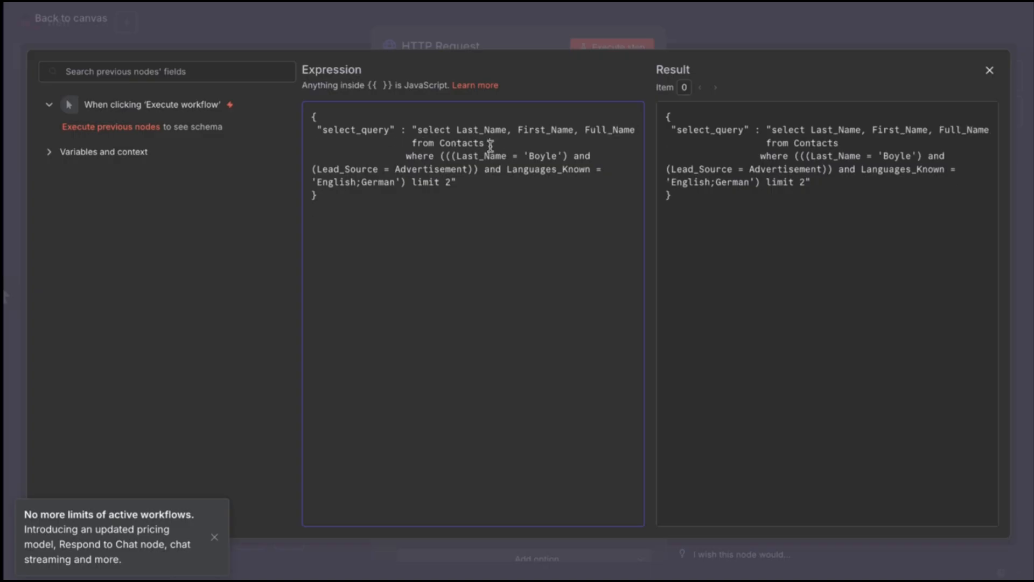
- Change the queried module to Leads and replace the Last_Name condition value with the desired lead's last name
{"action": "left_click_drag", "start_coordinate": [490, 143], "coordinate": [438, 143]}
{"action": "type", "text": "Lead"}
{"action": "left_click_drag", "start_coordinate": [557, 156], "coordinate": [531, 161]}
{"action": "type", "text": "Kabaki"}
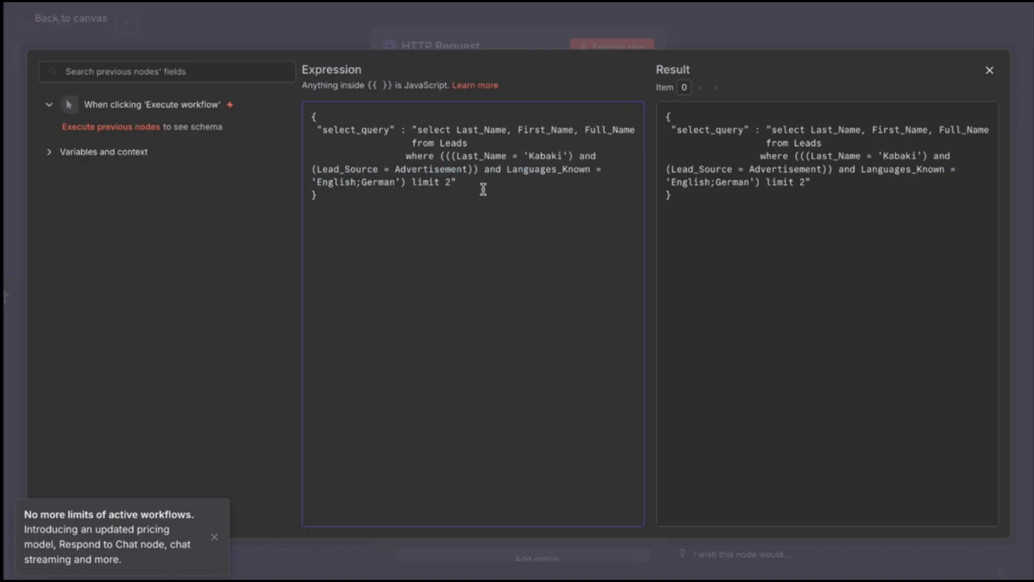
- Delete the Lead_Source and Languages_Known conditions, set the limit to 1, and remove the extra opening parentheses
{"action": "left_click_drag", "start_coordinate": [411, 183], "coordinate": [580, 156]}
{"action": "key", "text": "BackSpace"}
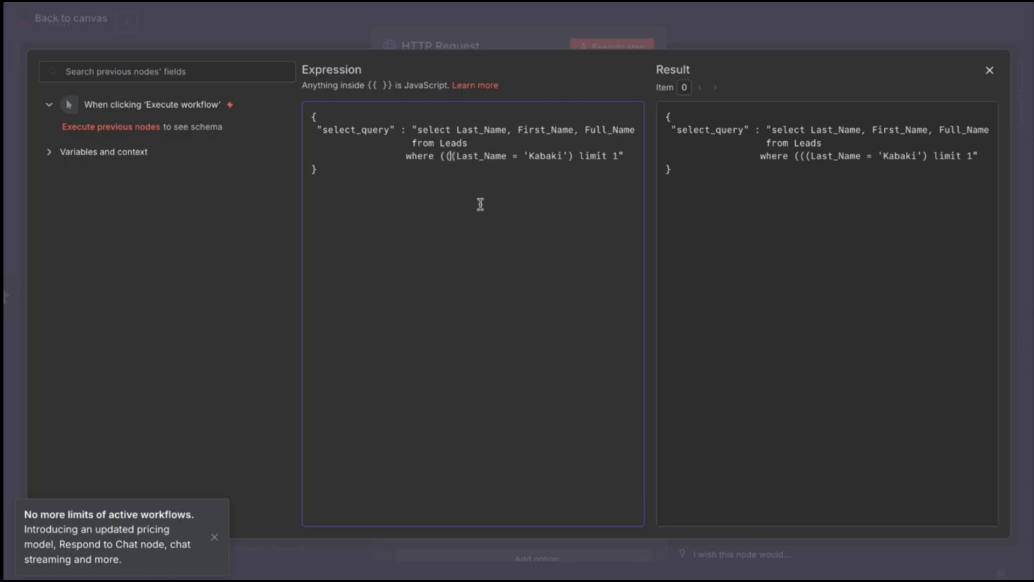
{"action": "key", "text": "BackSpace"}
{"action": "key", "text": "BackSpace"}
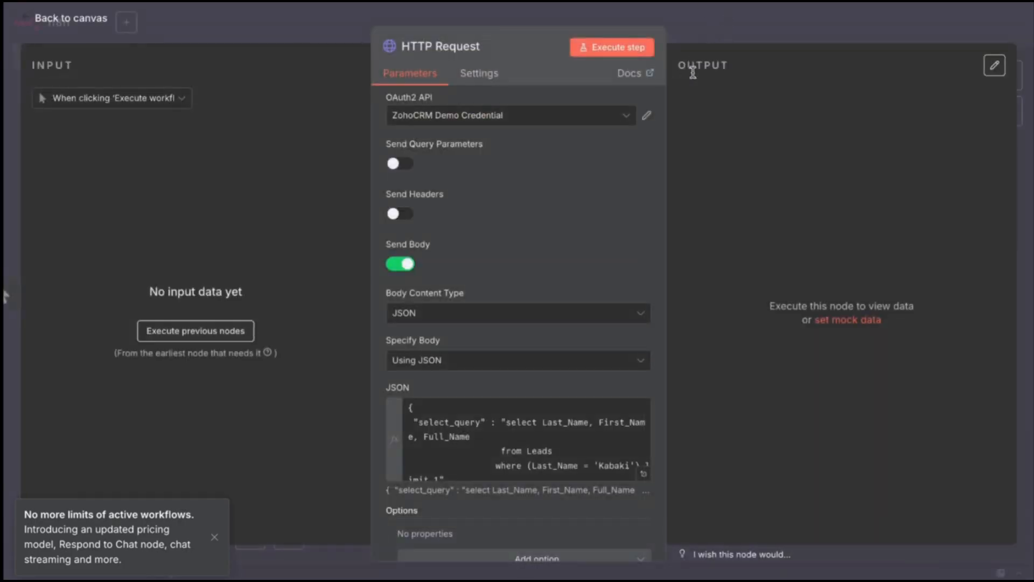
- Return to the canvas, execute the workflow and save it
{"action": "left_click", "coordinate": [714, 27]}
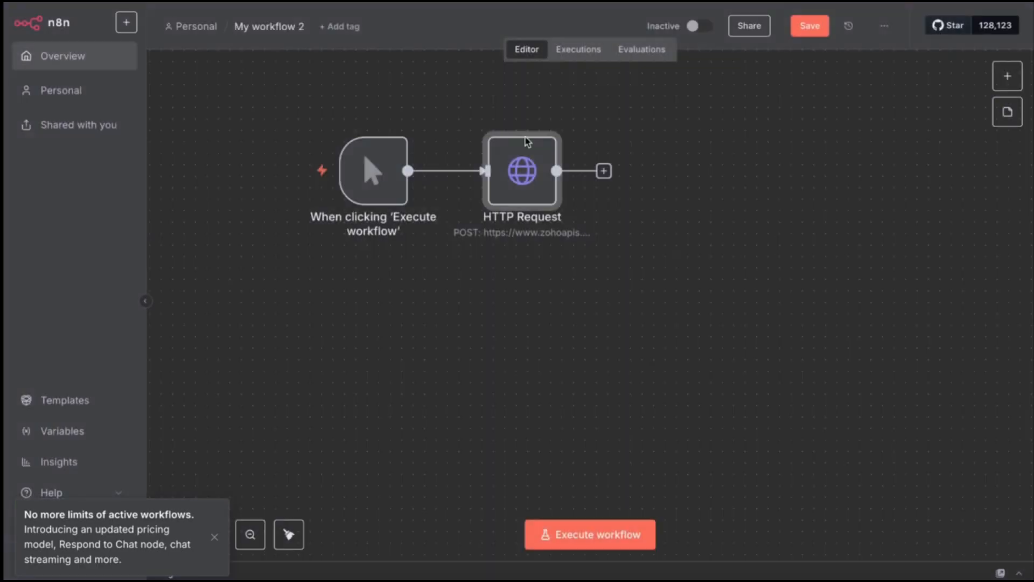
{"action": "left_click", "coordinate": [277, 173]}
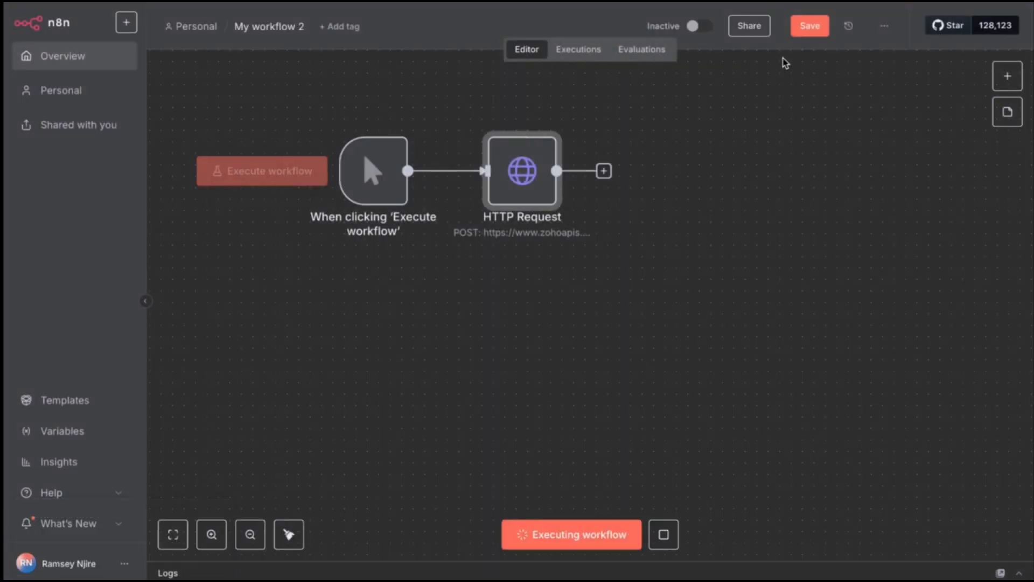
{"action": "left_click", "coordinate": [809, 27]}
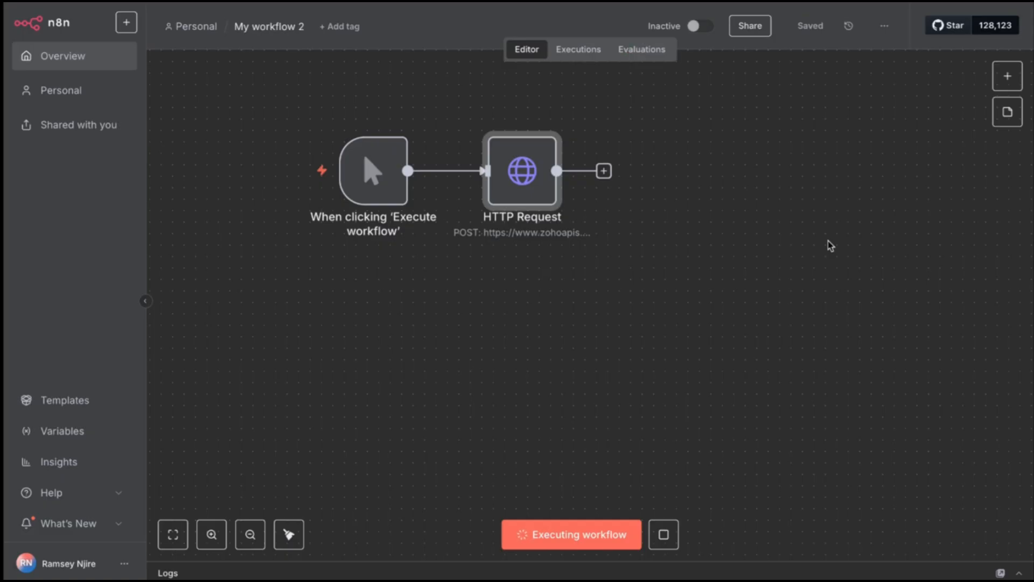
{"action": "scroll", "coordinate": [829, 242], "scroll_direction": "up", "scroll_amount": 2}
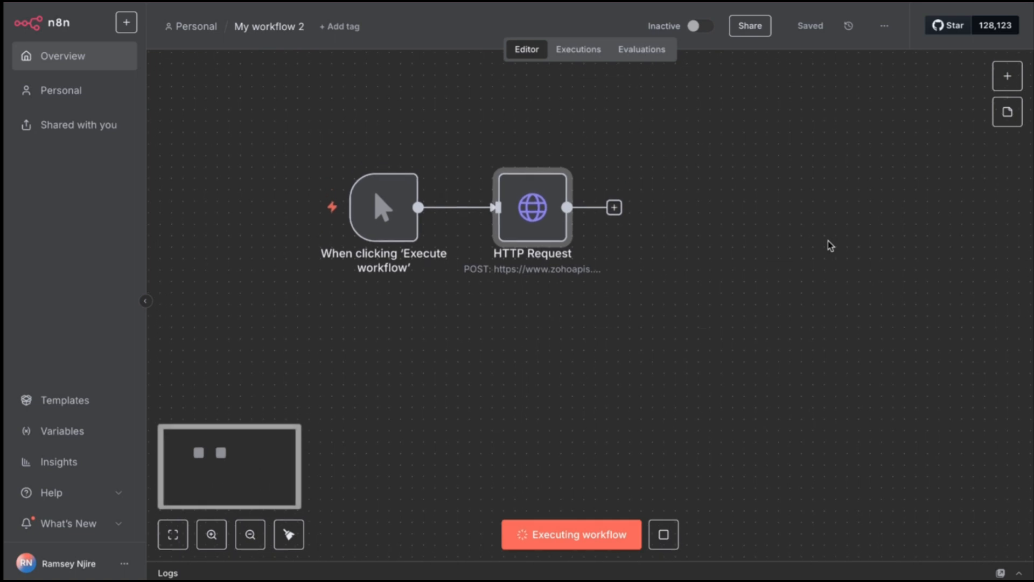
- Load the latest execution into the editor for debugging and open the HTTP Request node
{"action": "left_click", "coordinate": [579, 51]}
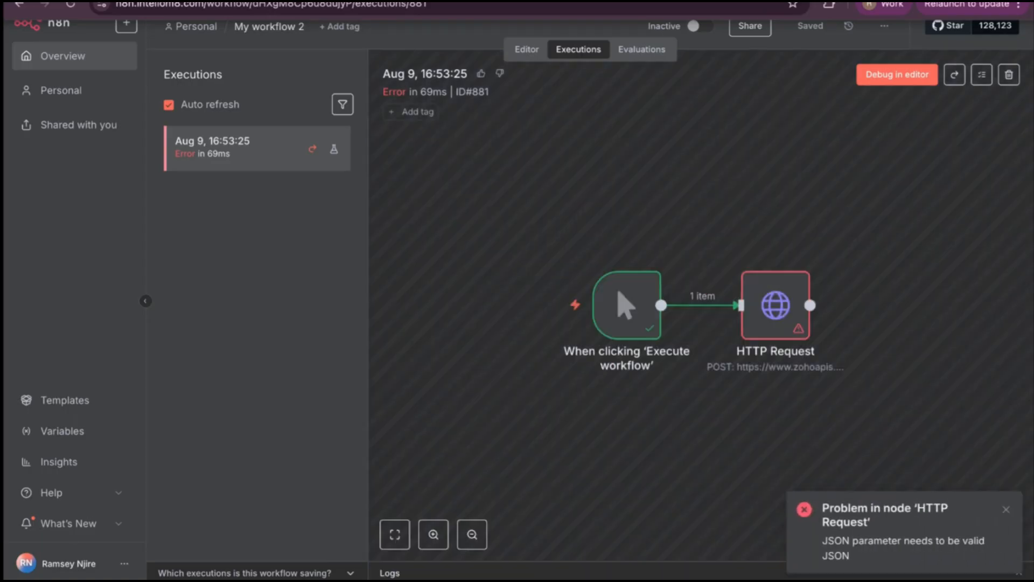
{"action": "left_click", "coordinate": [909, 75]}
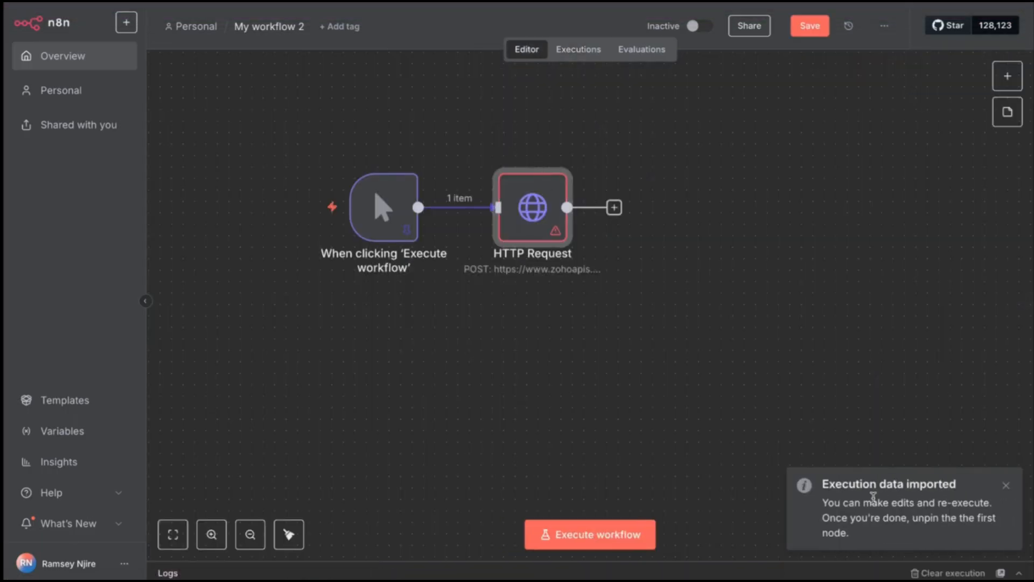
{"action": "double_click", "coordinate": [549, 226]}
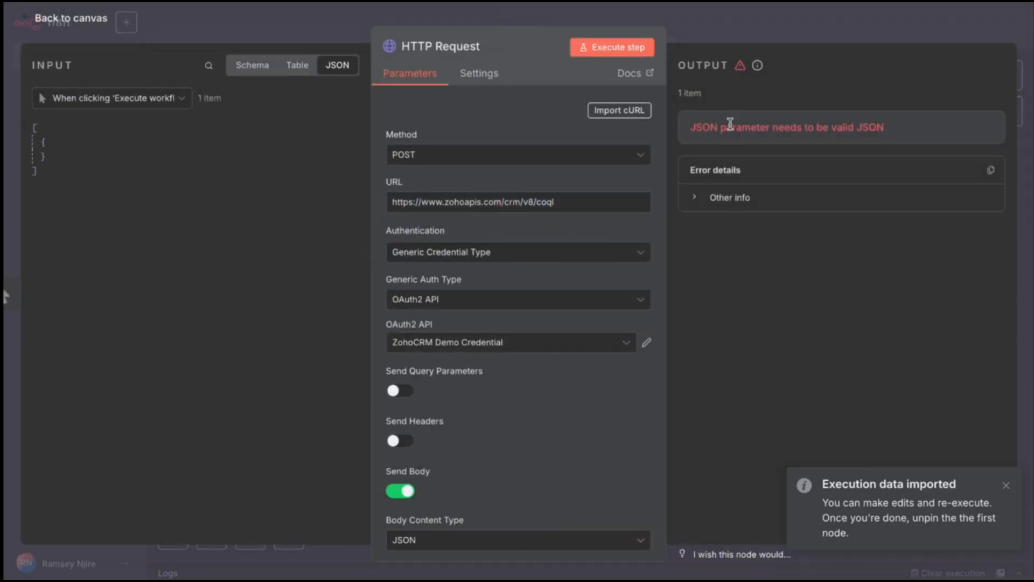
- Copy the entire JSON body expression from the HTTP Request node
{"action": "scroll", "coordinate": [567, 360], "scroll_direction": "down", "scroll_amount": 5}
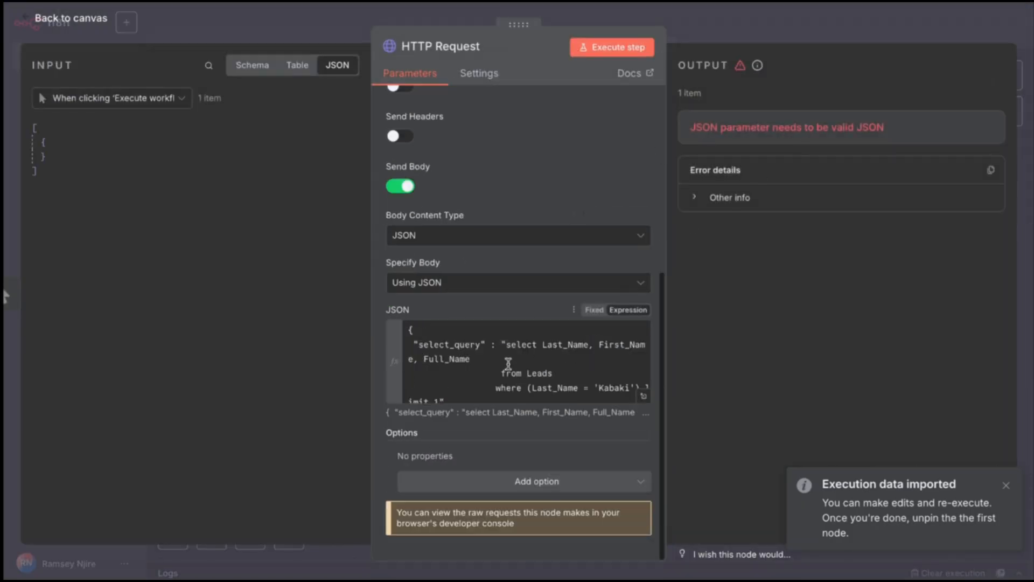
{"action": "scroll", "coordinate": [531, 366], "scroll_direction": "down", "scroll_amount": 2}
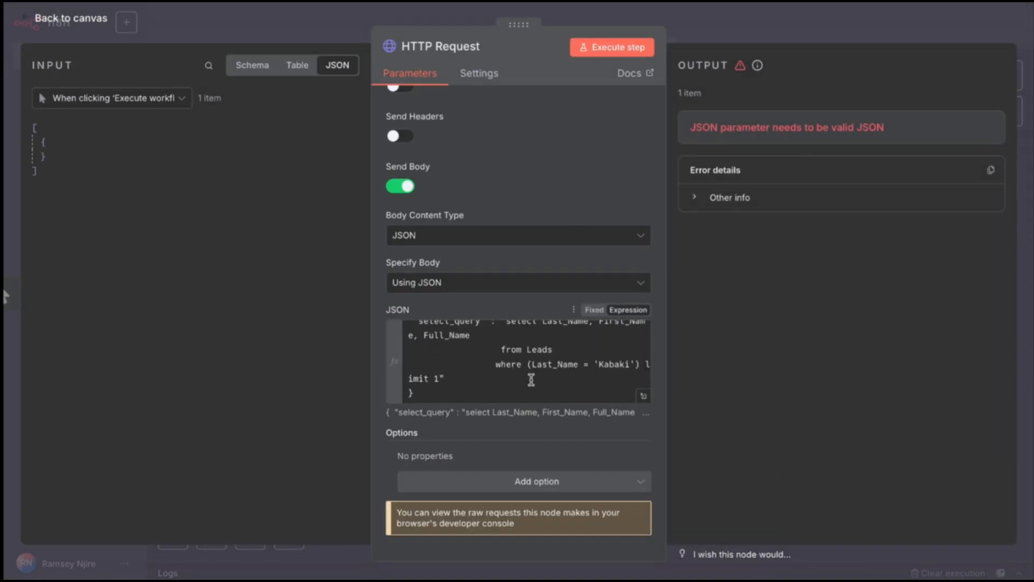
{"action": "left_click", "coordinate": [532, 378]}
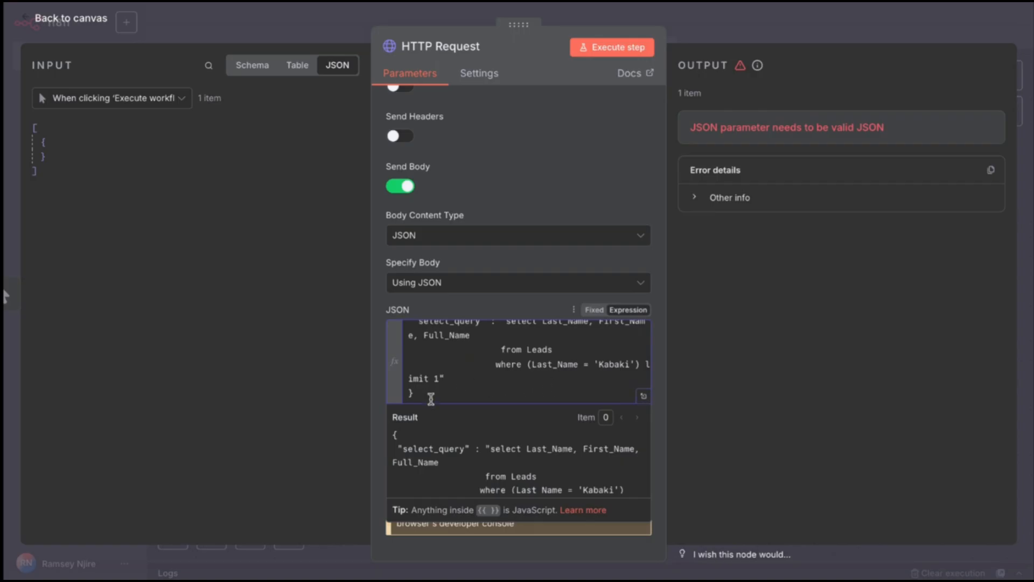
{"action": "left_click_drag", "start_coordinate": [430, 397], "coordinate": [376, 300]}
{"action": "key", "text": "ctrl+c"}
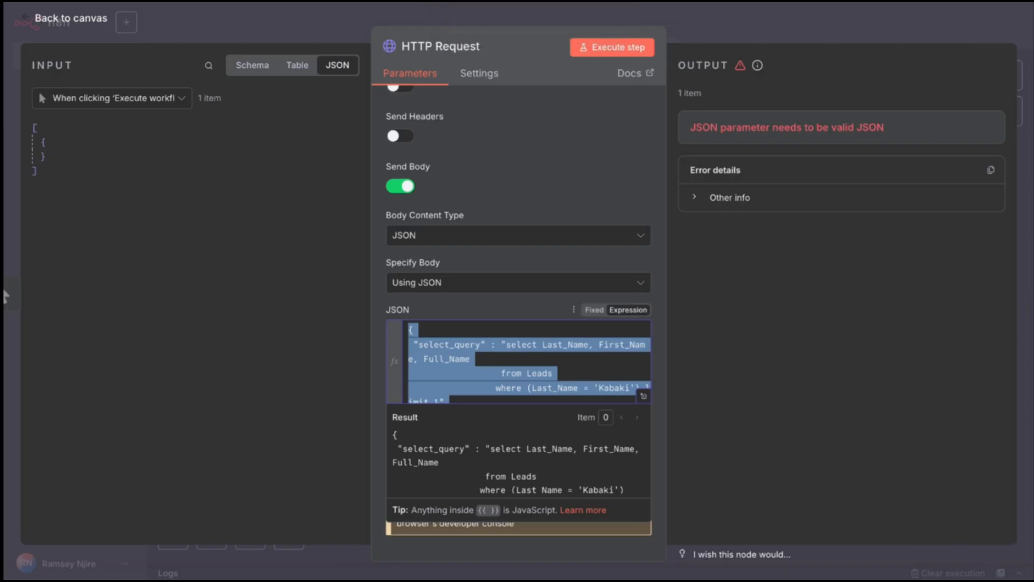
- Open Google Gemini in a new browser tab and collapse its chat sidebar
{"action": "right_click", "coordinate": [653, 1]}
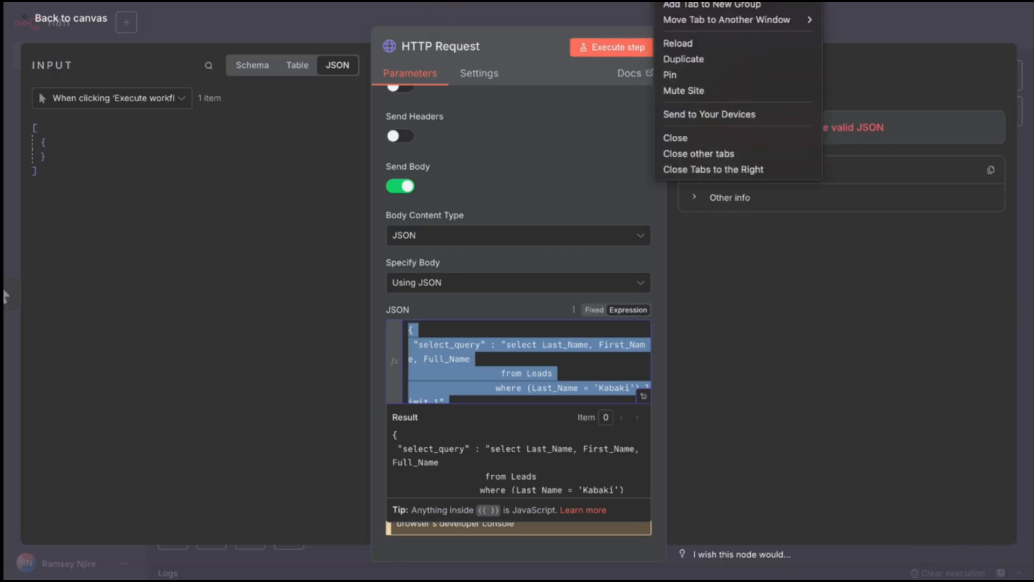
{"action": "key", "text": "Escape"}
{"action": "key", "text": "ctrl+t"}
{"action": "type", "text": "gemini"}
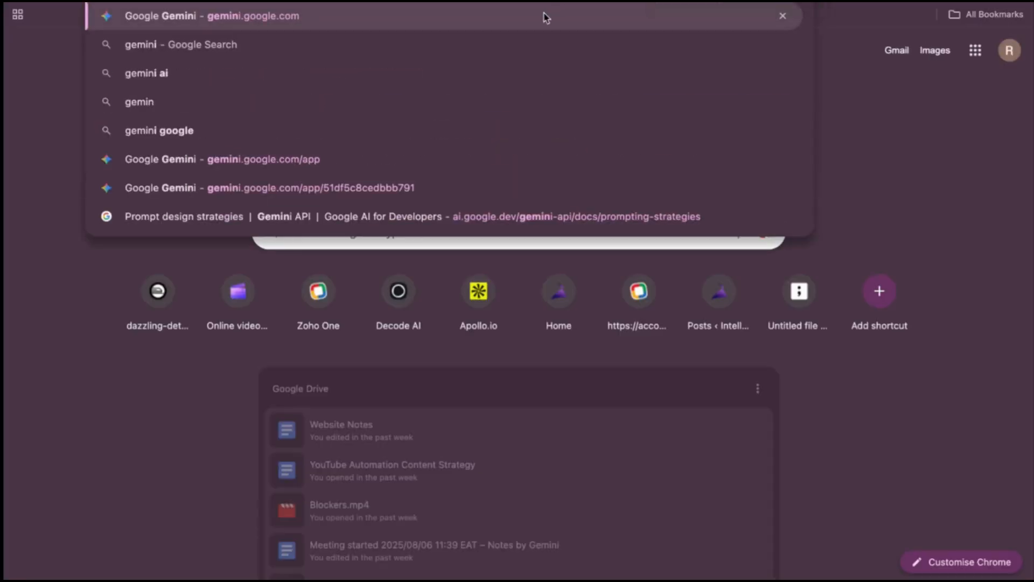
{"action": "key", "text": "Return"}
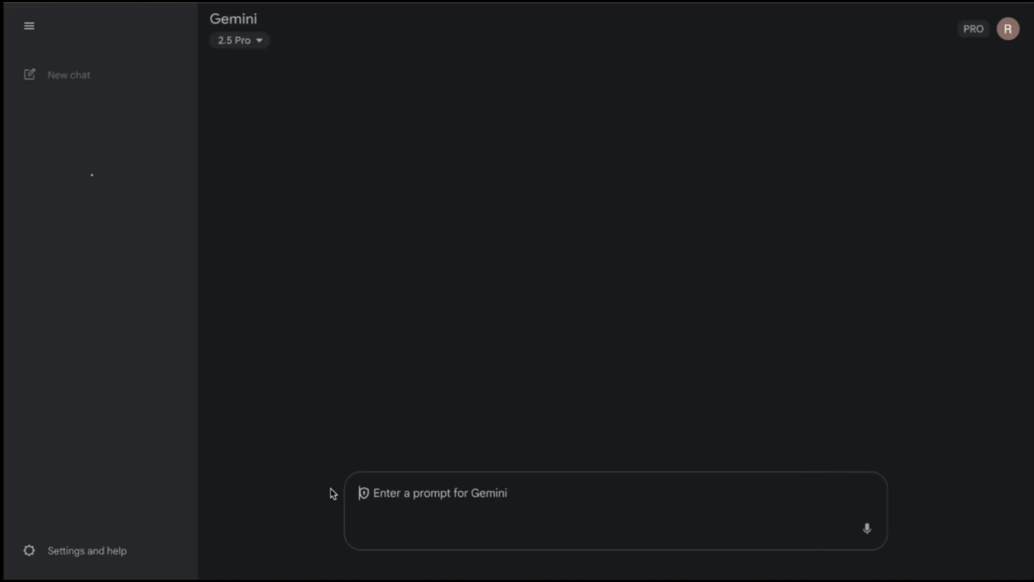
{"action": "left_click", "coordinate": [29, 25]}
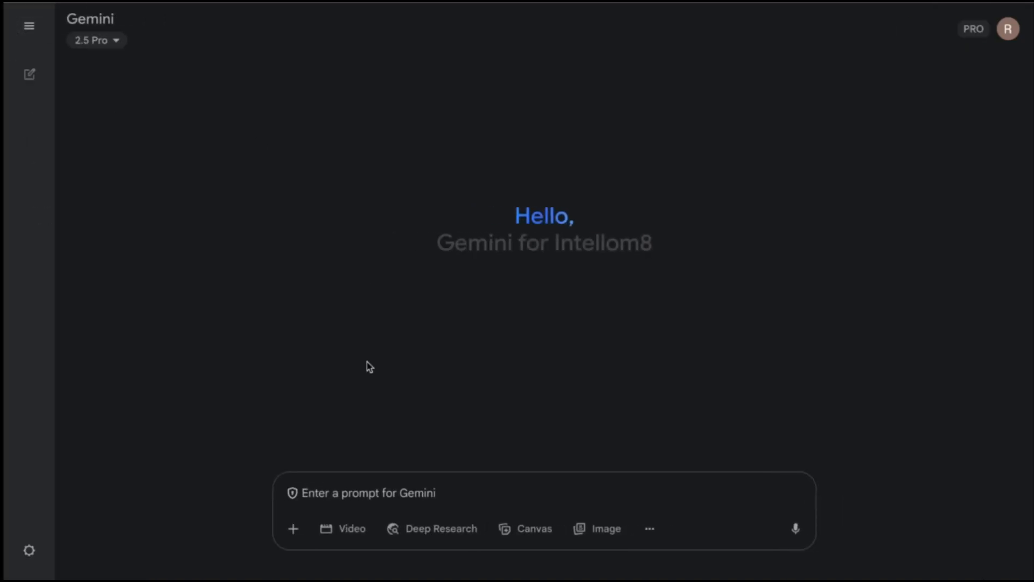
- Write the prompt "Can you clean up this COQL request for me it isn't valid JSON apparently", followed by <COQL></COQL> tags on separate lines
{"action": "type", "text": "Can you clean up this"}
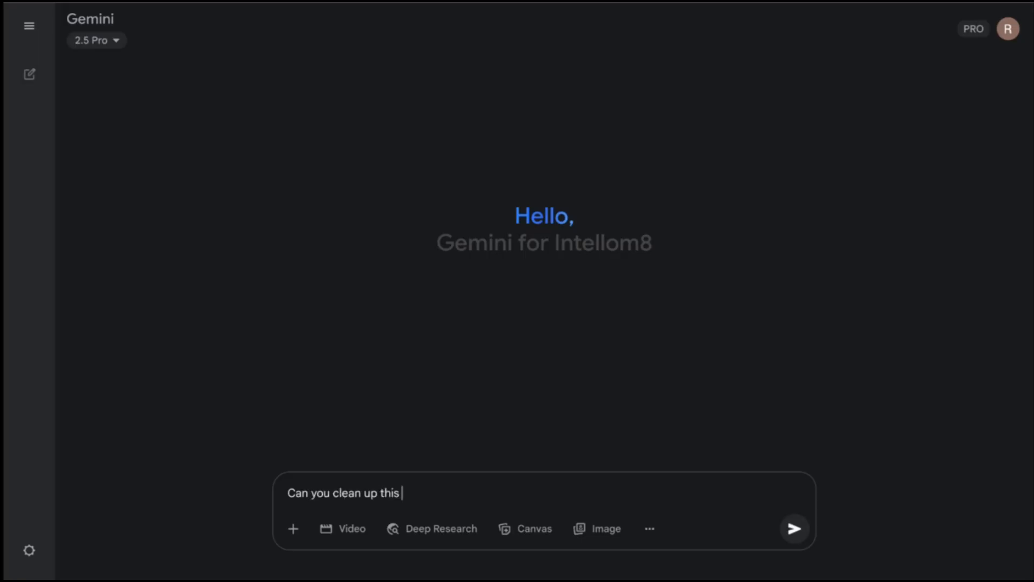
{"action": "type", "text": " COQL request for me it isn't va"}
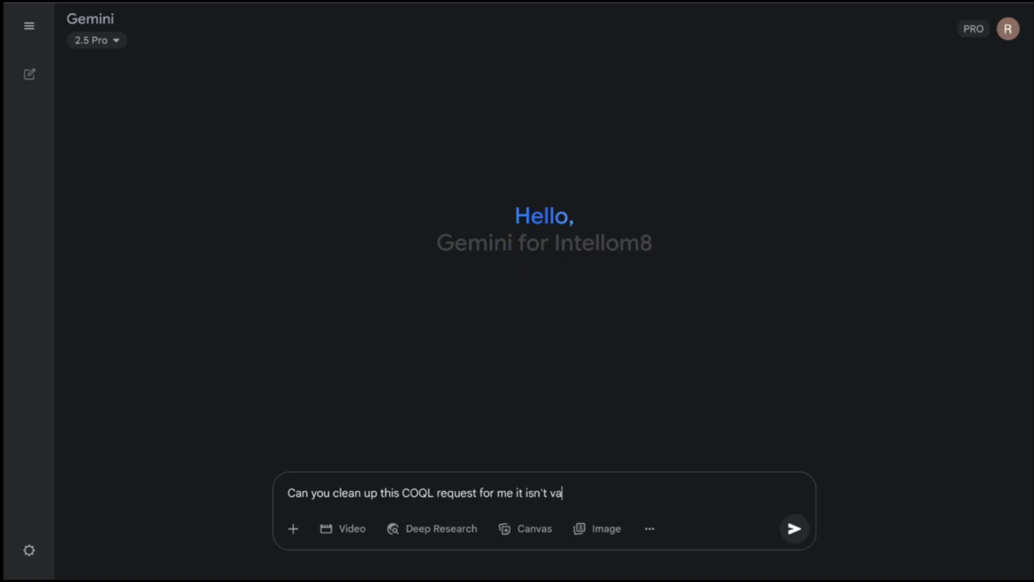
{"action": "type", "text": "lid JSON appar"}
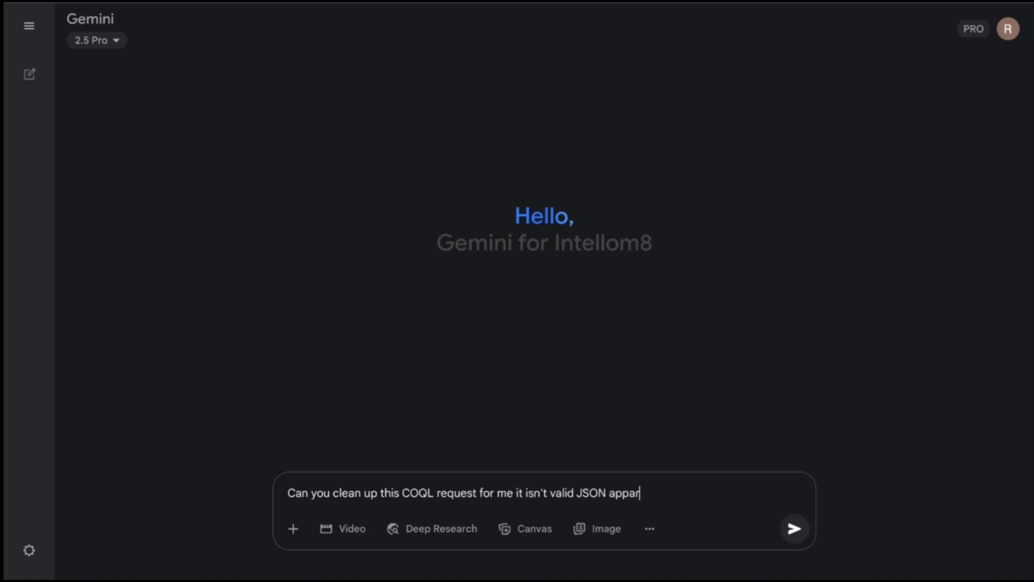
{"action": "type", "text": "ently"}
{"action": "key", "text": "shift+Return"}
{"action": "key", "text": "shift+Return"}
{"action": "type", "text": "<COQL></COQL>"}
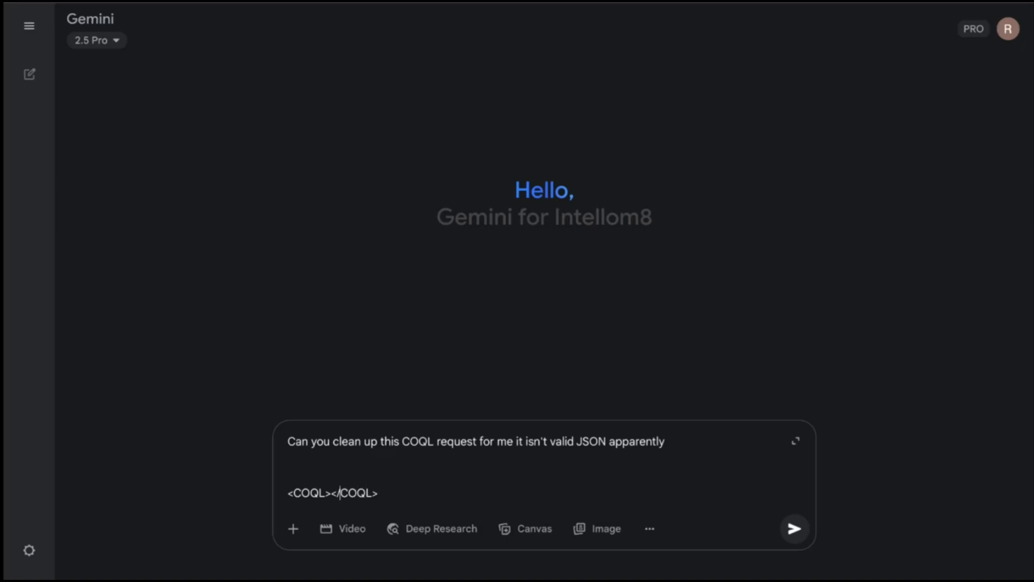
{"action": "key", "text": "shift+Return"}
{"action": "key", "text": "shift+Return"}
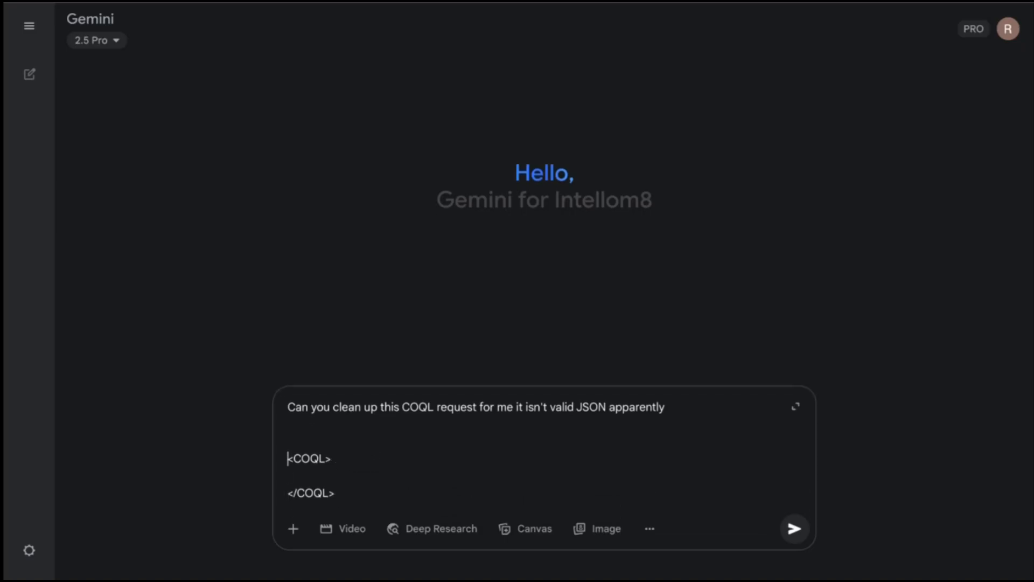
- Paste the copied query between the COQL tags and submit the prompt
{"action": "key", "text": "ctrl+v"}
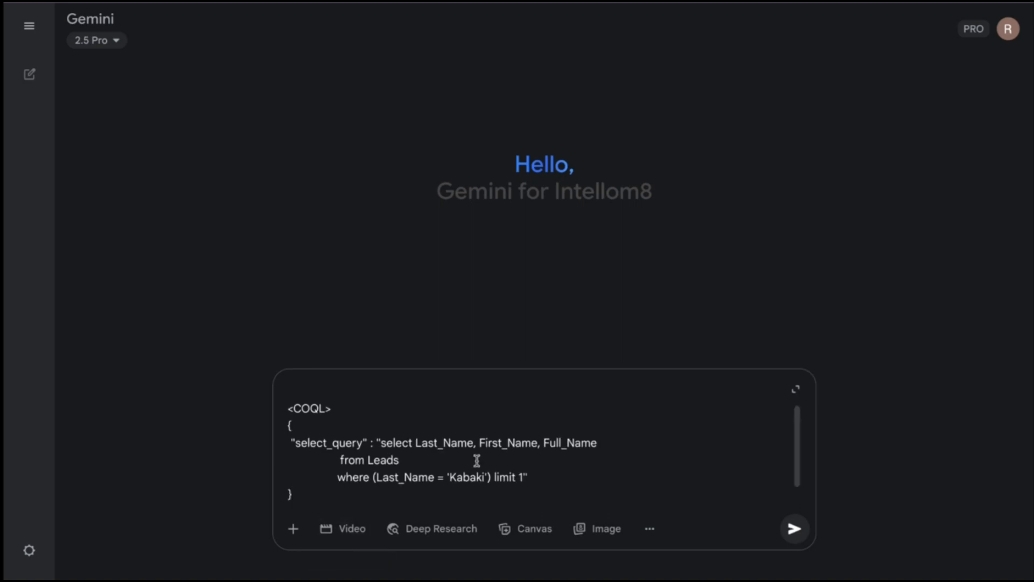
{"action": "scroll", "coordinate": [448, 432], "scroll_direction": "up", "scroll_amount": 1}
{"action": "scroll", "coordinate": [448, 432], "scroll_direction": "up", "scroll_amount": 1}
{"action": "key", "text": "Return"}
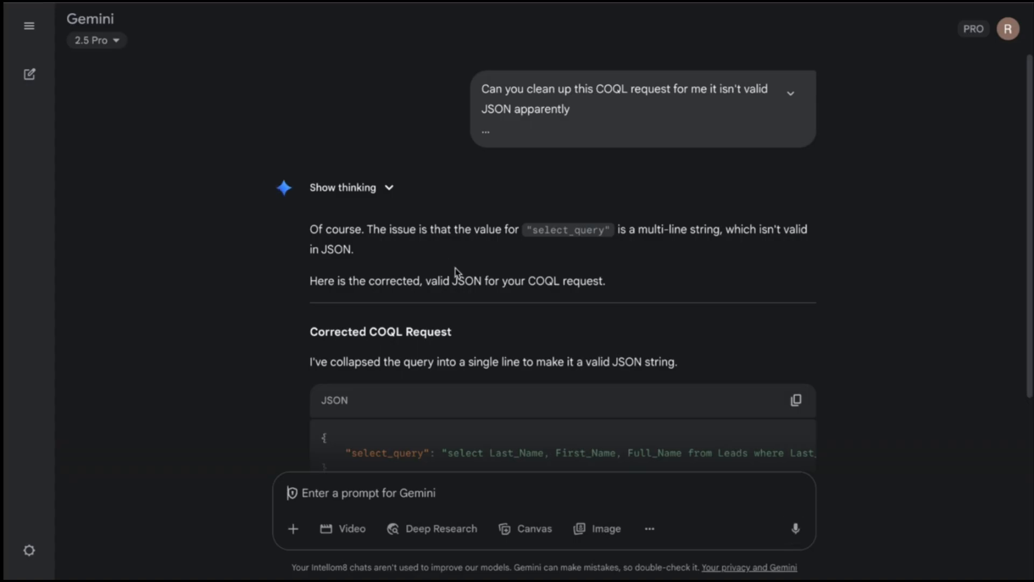
- Copy the corrected COQL JSON from Gemini's answer and switch back to the HTTP Request node in n8n
{"action": "scroll", "coordinate": [488, 283], "scroll_direction": "down", "scroll_amount": 2}
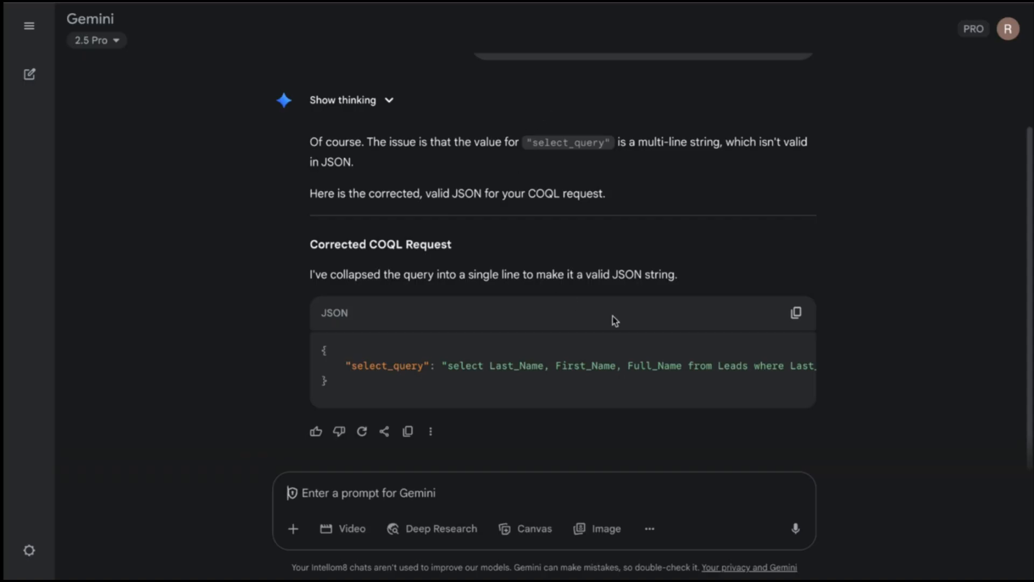
{"action": "left_click", "coordinate": [795, 312]}
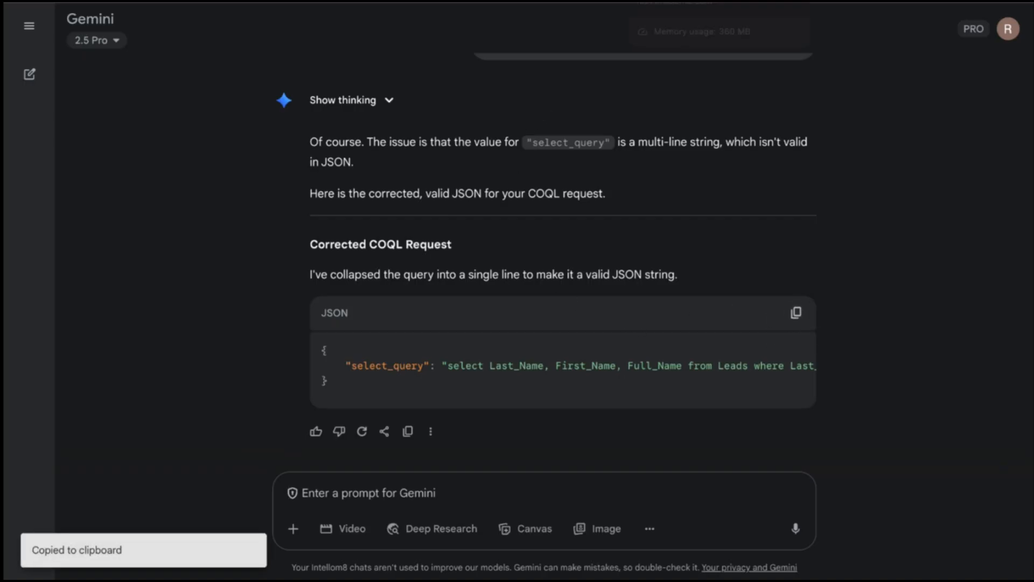
{"action": "key", "text": "alt+Tab"}
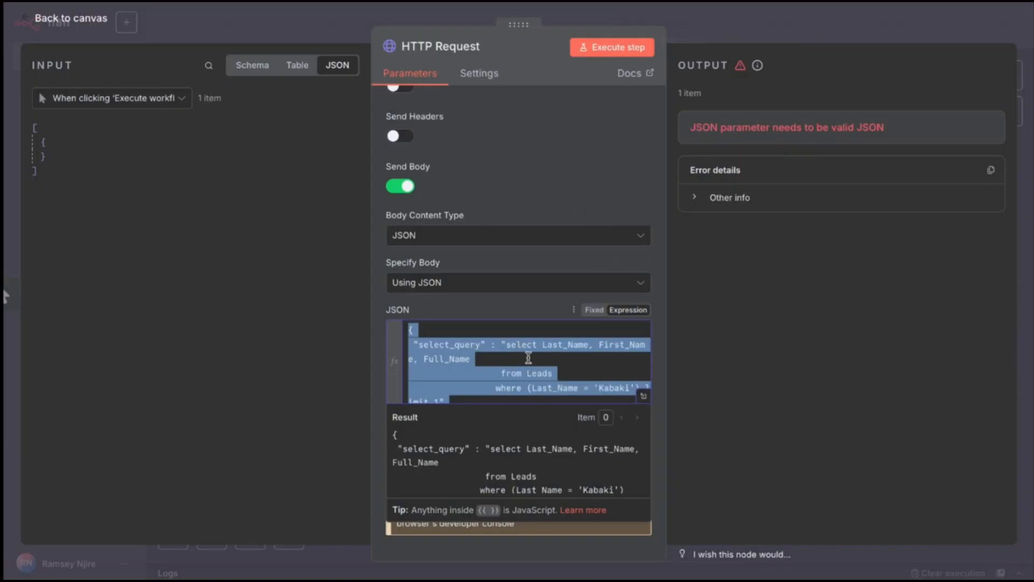
- Replace the HTTP Request node's JSON body with the copied COQL query and save the workflow
{"action": "key", "text": "ctrl+v"}
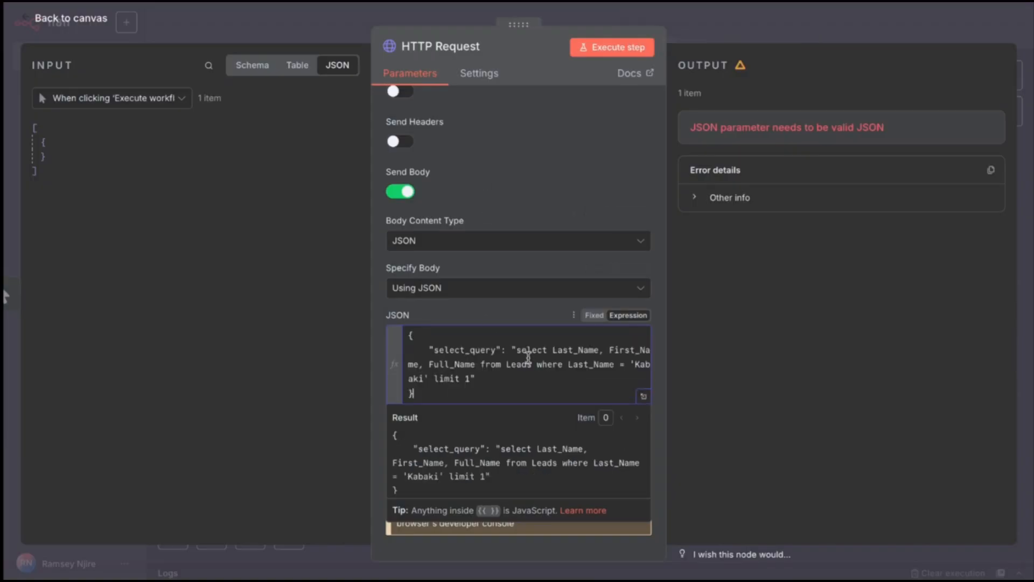
{"action": "left_click", "coordinate": [622, 49]}
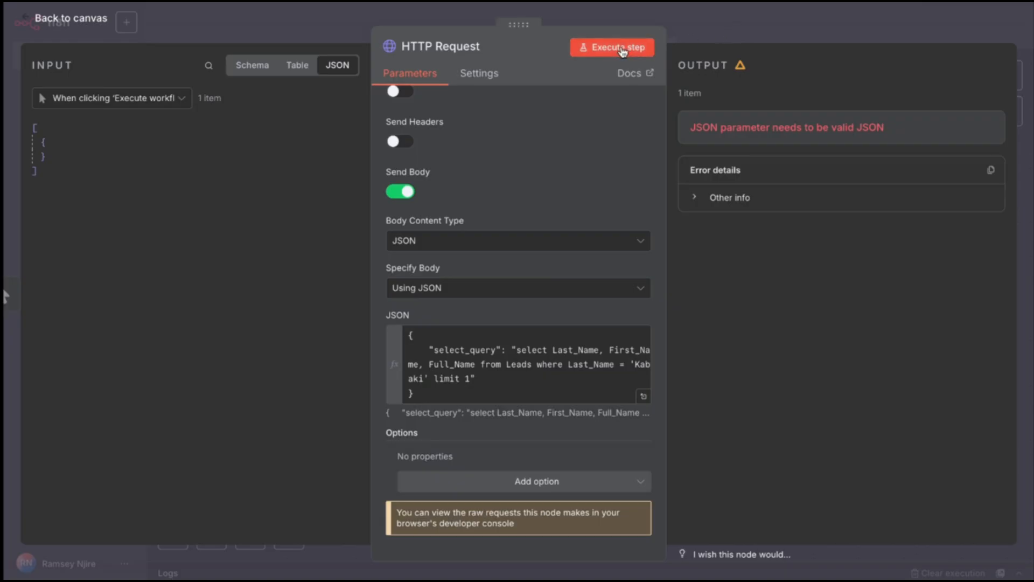
{"action": "left_click", "coordinate": [744, 32]}
{"action": "left_click", "coordinate": [809, 26]}
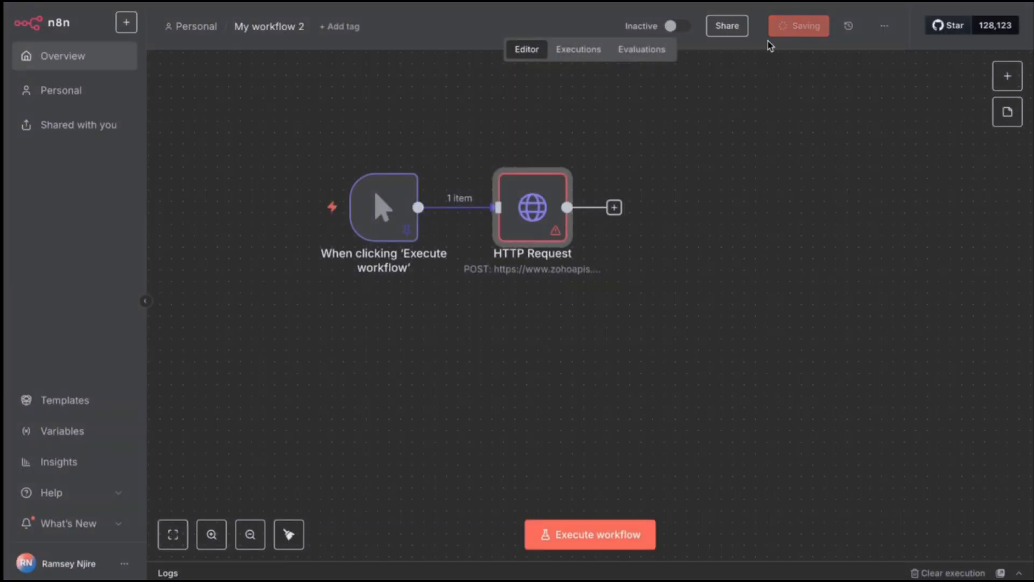
- Reload the workflow page and execute the whole workflow
{"action": "mouse_move", "coordinate": [280, 215]}
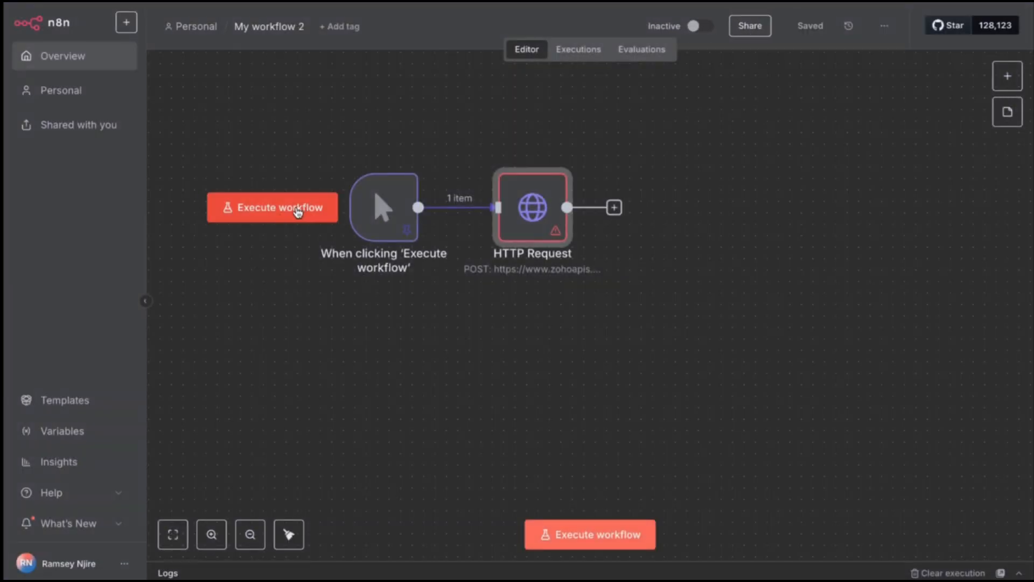
{"action": "key", "text": "F5"}
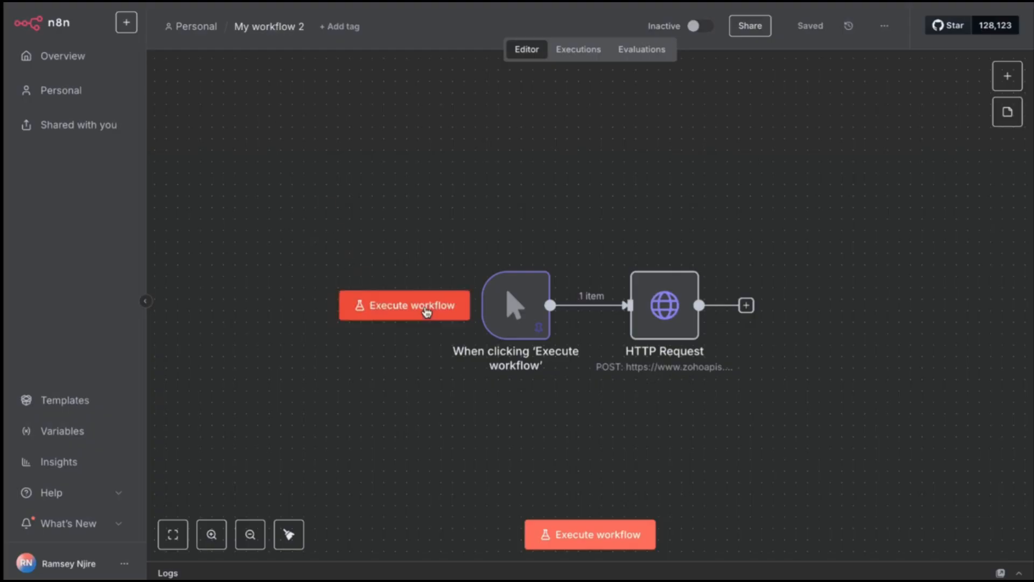
{"action": "left_click", "coordinate": [425, 307]}
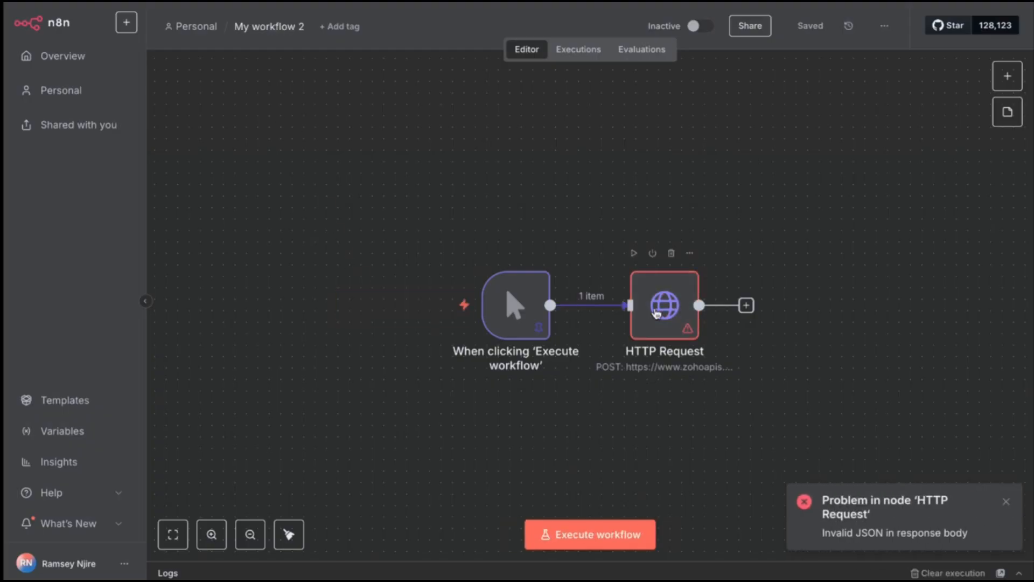
- Add the Response option to the HTTP Request node and set its response format to Text
{"action": "double_click", "coordinate": [656, 314]}
{"action": "scroll", "coordinate": [617, 384], "scroll_direction": "down", "scroll_amount": 8}
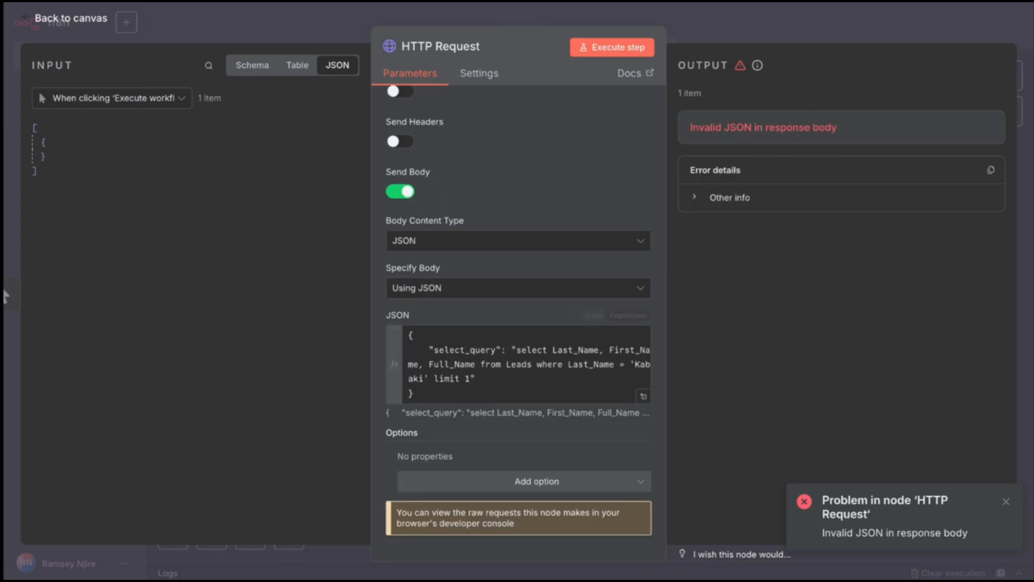
{"action": "left_click", "coordinate": [569, 482]}
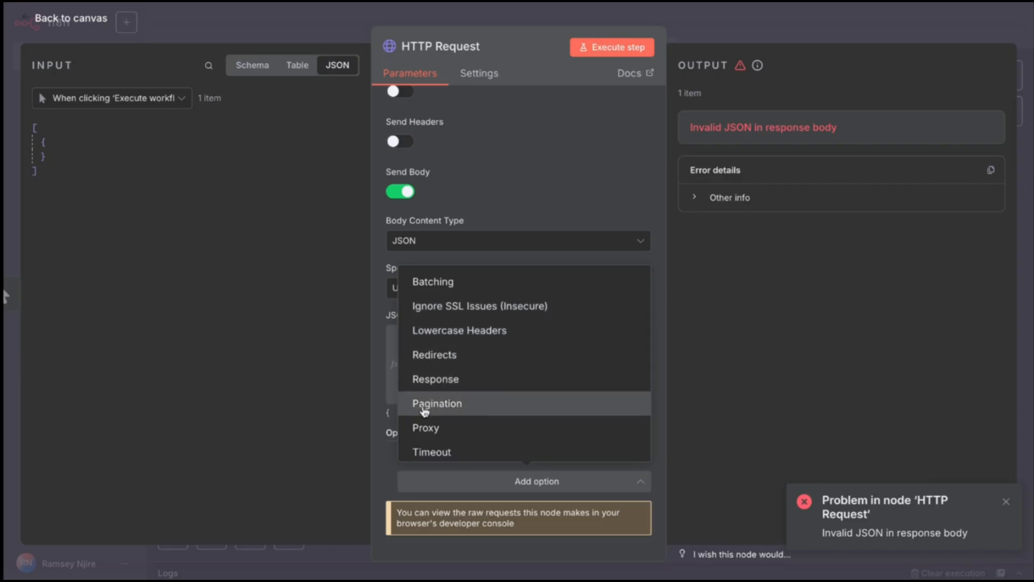
{"action": "left_click", "coordinate": [438, 377]}
{"action": "scroll", "coordinate": [438, 371], "scroll_direction": "down", "scroll_amount": 3}
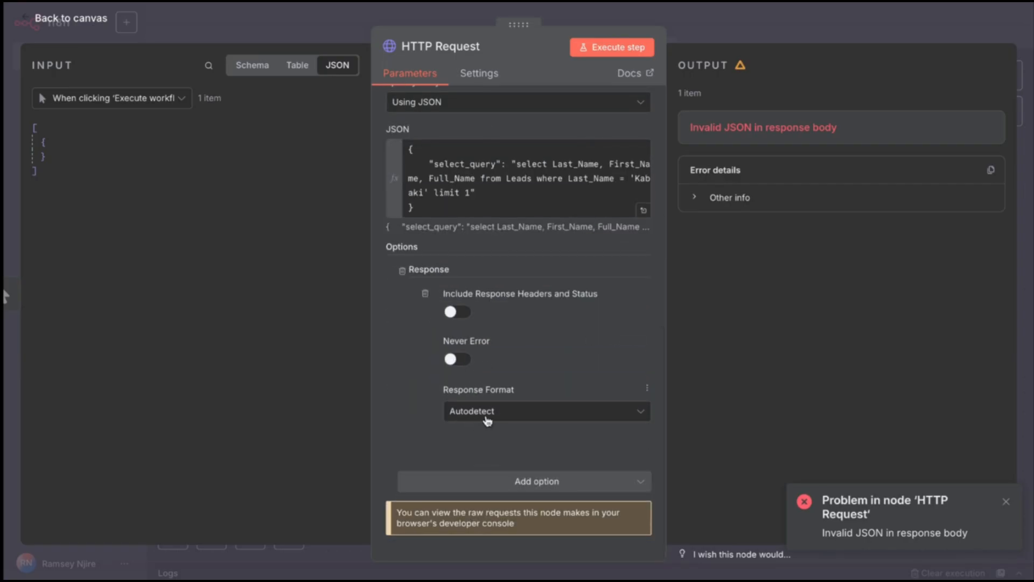
{"action": "left_click", "coordinate": [493, 417]}
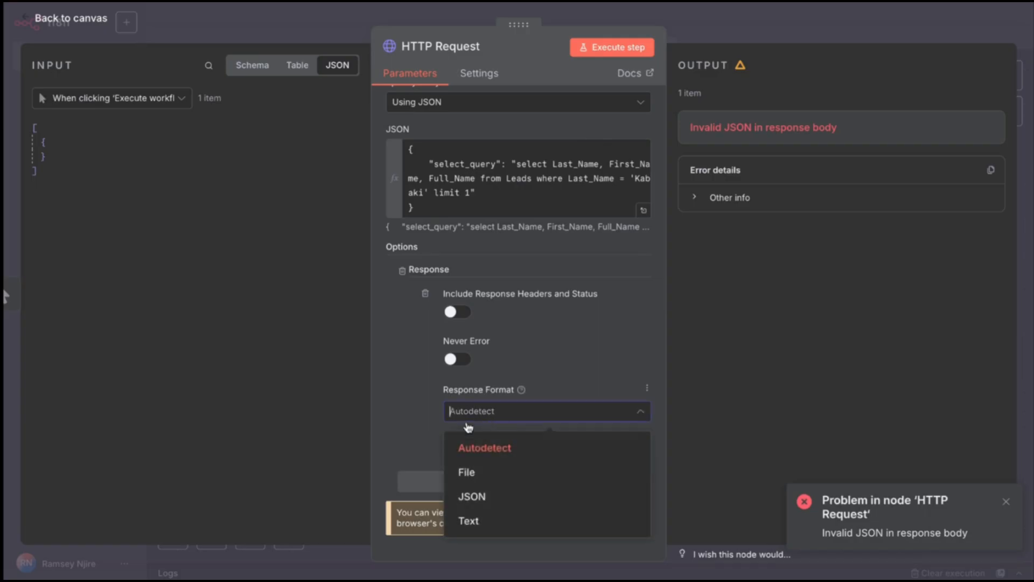
{"action": "left_click", "coordinate": [470, 522]}
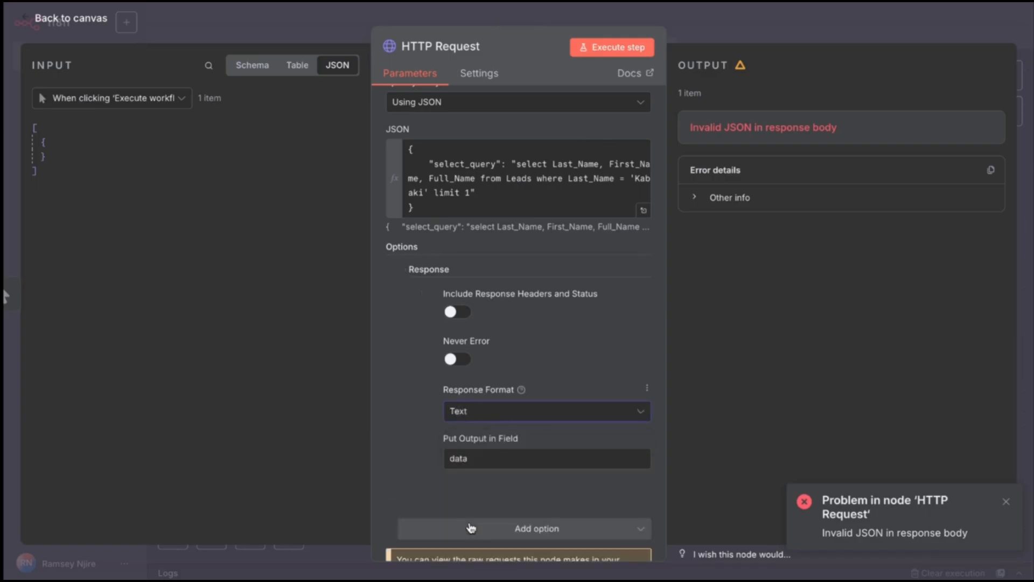
{"action": "scroll", "coordinate": [485, 398], "scroll_direction": "down", "scroll_amount": 1}
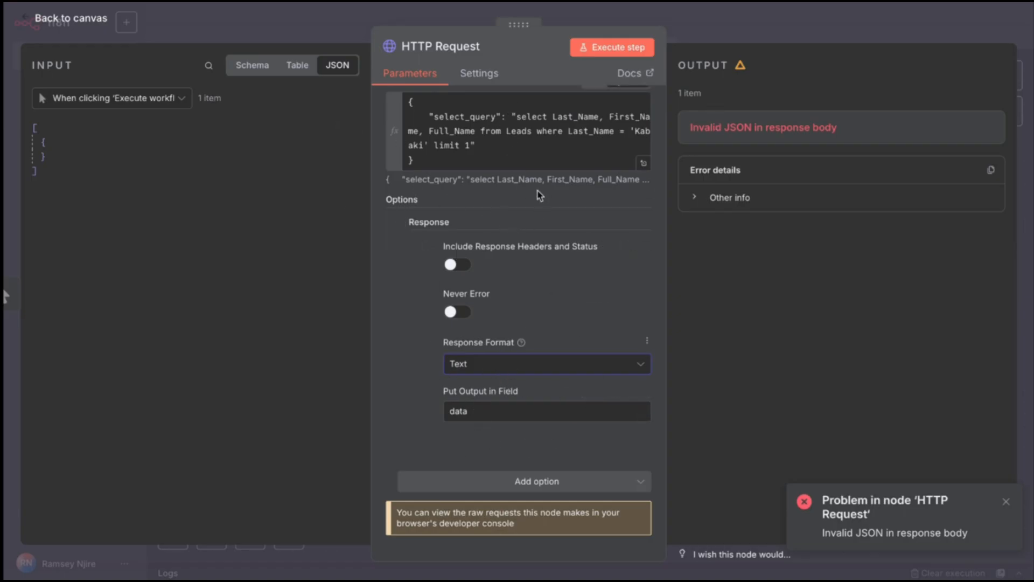
- Execute the HTTP Request step and inspect its JSON output
{"action": "scroll", "coordinate": [500, 310], "scroll_direction": "up", "scroll_amount": 8}
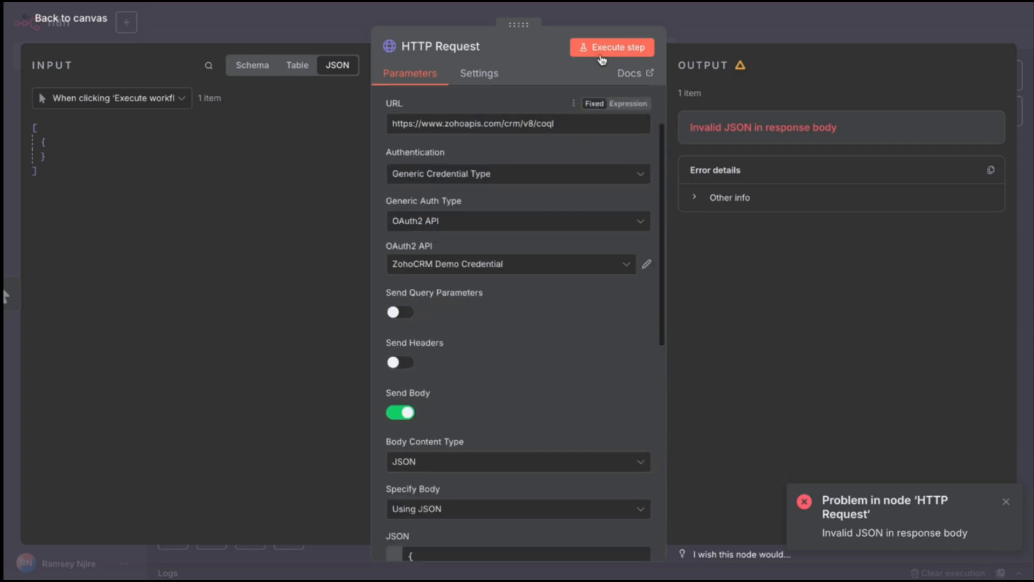
{"action": "left_click", "coordinate": [605, 52]}
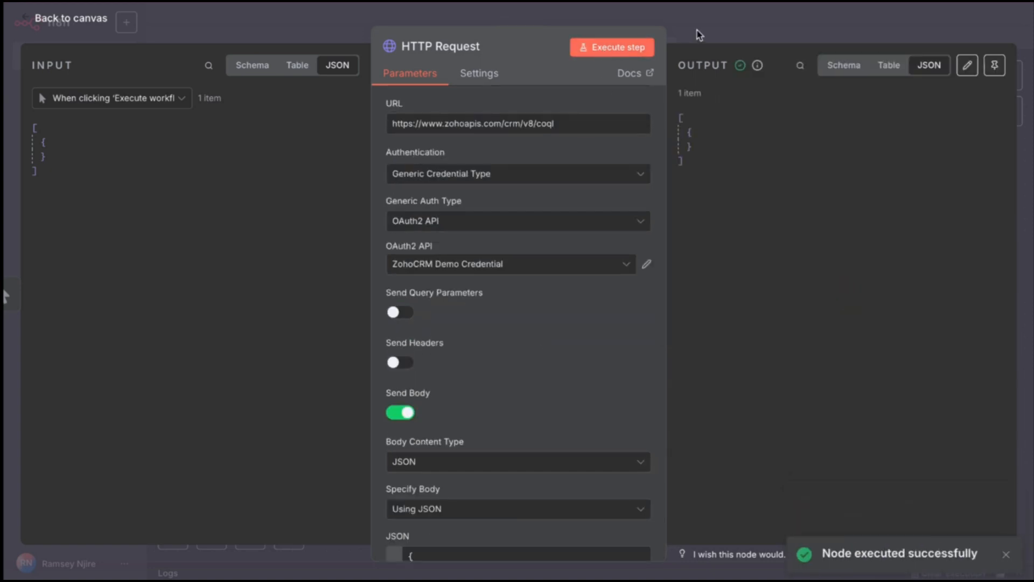
{"action": "left_click_drag", "start_coordinate": [695, 173], "coordinate": [680, 102]}
- Change the module queried in the JSON body from Leads to Accounts in the expanded expression editor
{"action": "scroll", "coordinate": [554, 316], "scroll_direction": "down", "scroll_amount": 8}
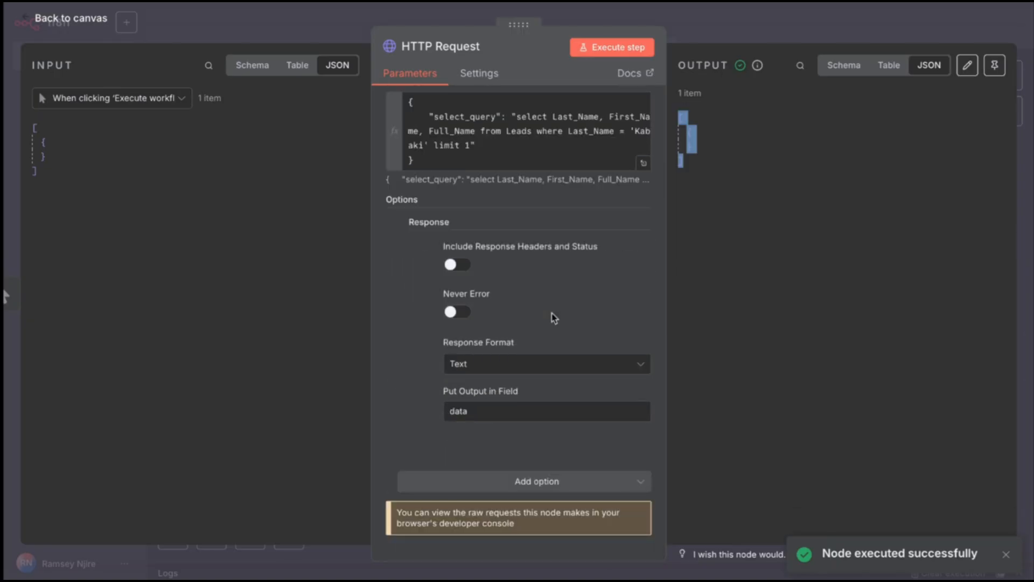
{"action": "scroll", "coordinate": [555, 318], "scroll_direction": "up", "scroll_amount": 2}
{"action": "left_click", "coordinate": [643, 245]}
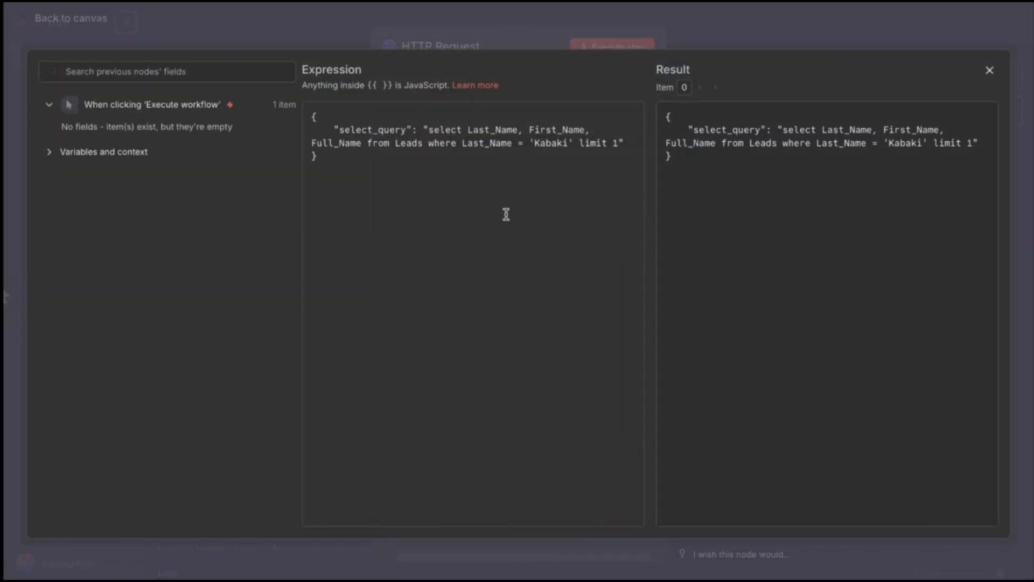
{"action": "left_click_drag", "start_coordinate": [420, 142], "coordinate": [395, 144]}
{"action": "left_click", "coordinate": [422, 144]}
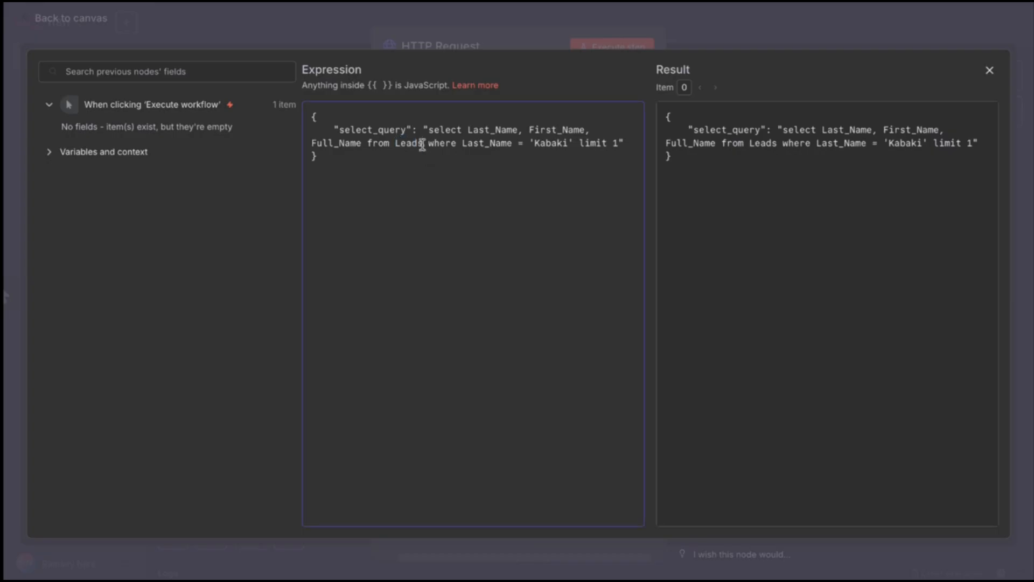
{"action": "key", "text": "BackSpace"}
{"action": "key", "text": "BackSpace"}
{"action": "key", "text": "BackSpace"}
{"action": "key", "text": "BackSpace"}
{"action": "key", "text": "BackSpace"}
{"action": "type", "text": "ACcou"}
{"action": "key", "text": "BackSpace"}
{"action": "key", "text": "BackSpace"}
{"action": "key", "text": "BackSpace"}
{"action": "key", "text": "BackSpace"}
{"action": "type", "text": "ccounts"}
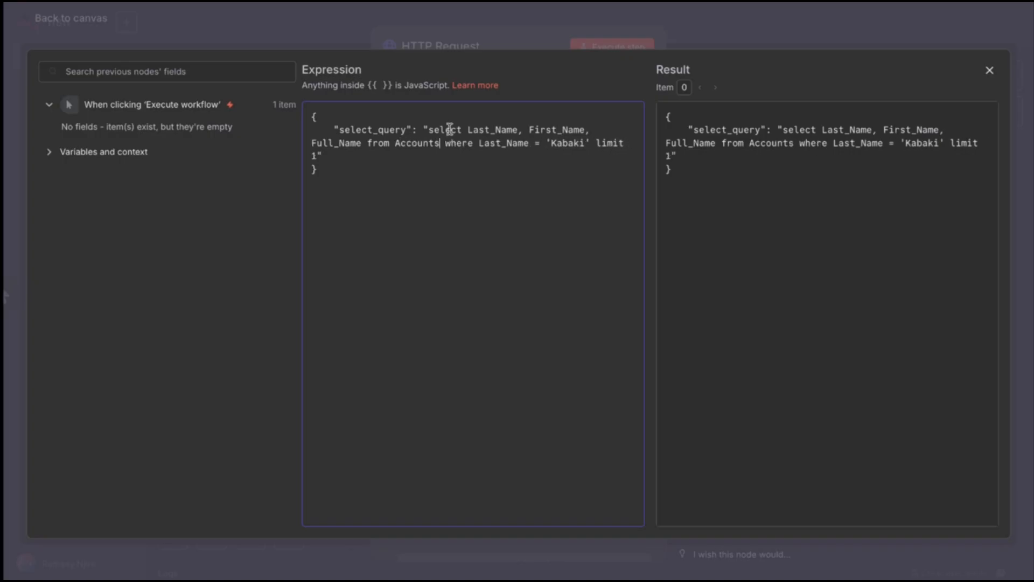
- Execute the Accounts query and examine the HTTP request details in the output
{"action": "left_click", "coordinate": [698, 24]}
{"action": "left_click", "coordinate": [624, 48]}
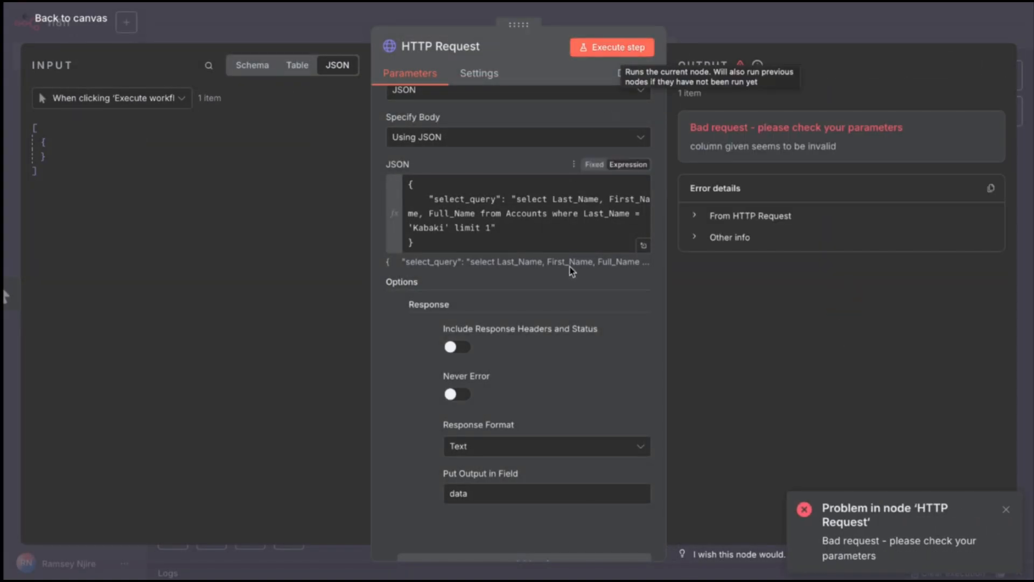
{"action": "left_click", "coordinate": [695, 216]}
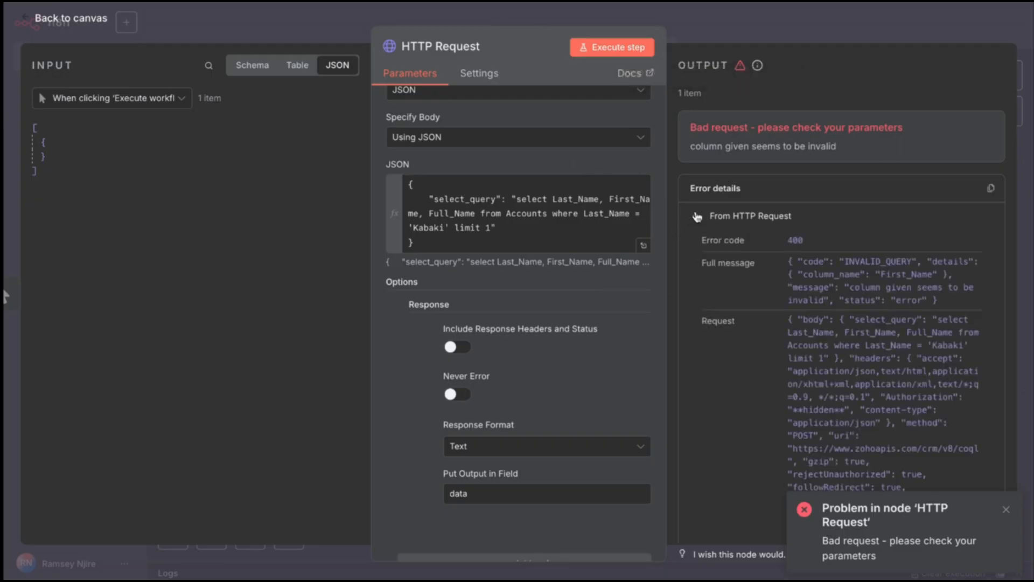
{"action": "scroll", "coordinate": [555, 376], "scroll_direction": "down", "scroll_amount": 2}
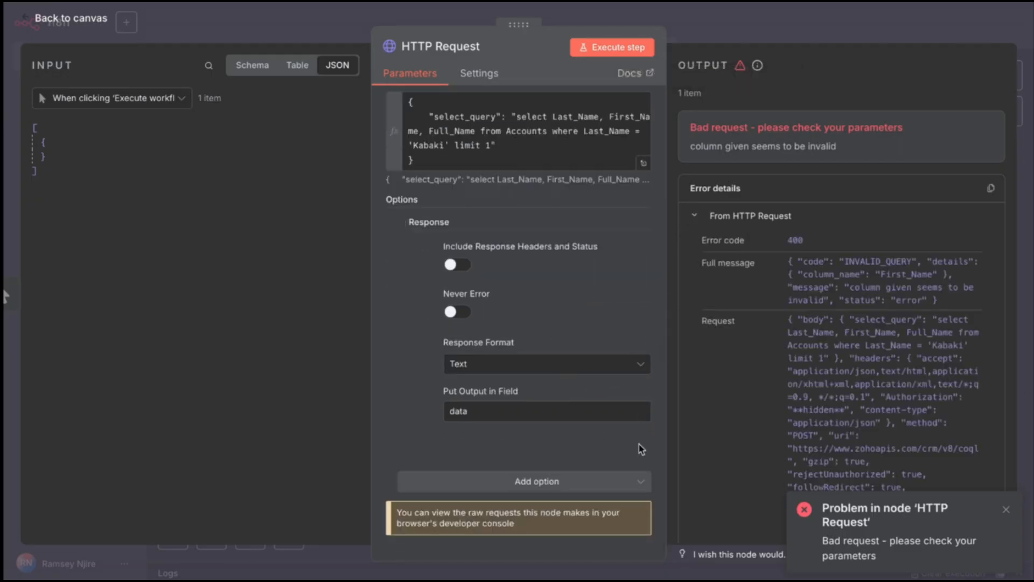
- Change the queried module in the JSON body to Contacts and execute the step
{"action": "left_click", "coordinate": [643, 163]}
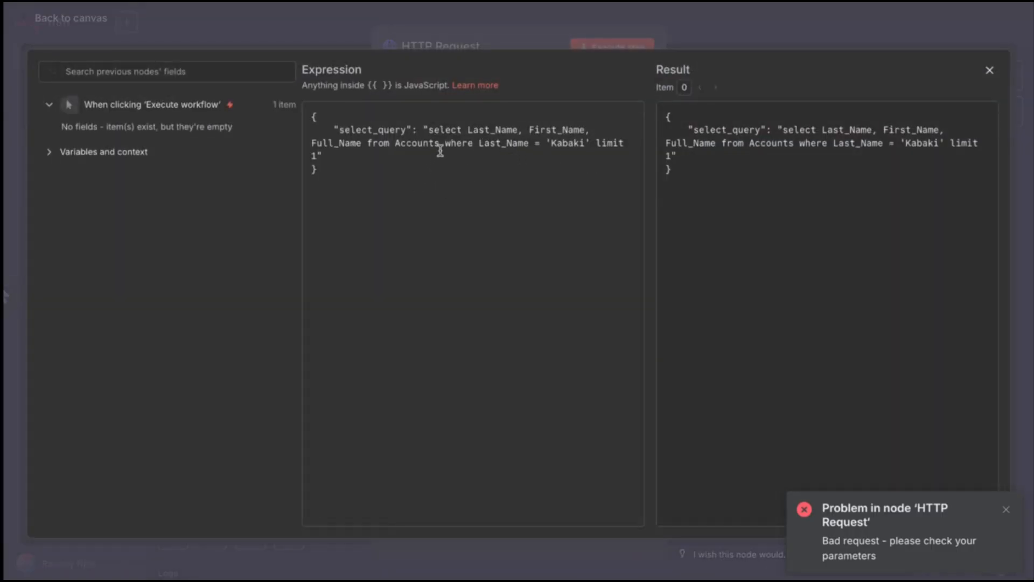
{"action": "left_click_drag", "start_coordinate": [439, 143], "coordinate": [388, 144]}
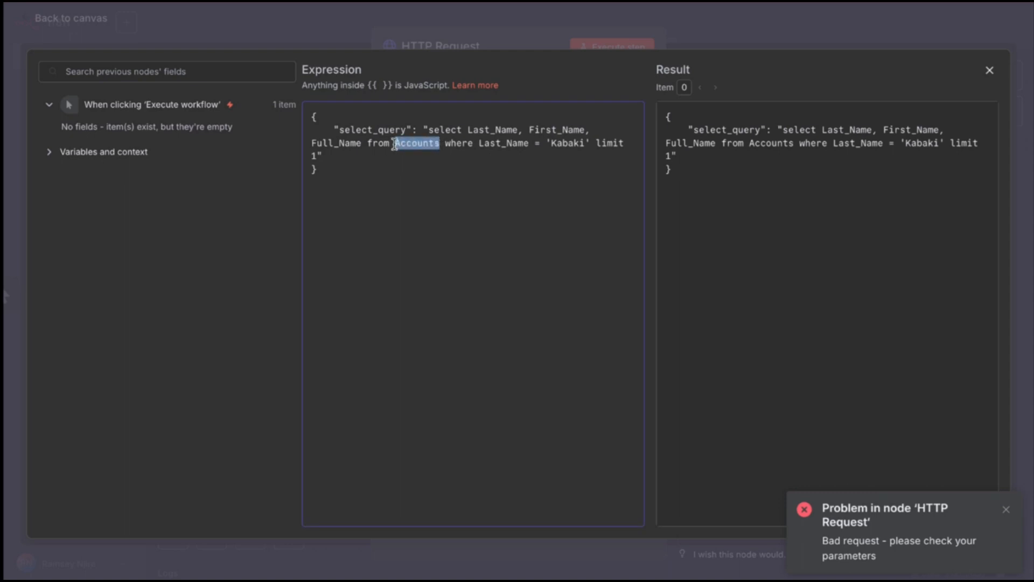
{"action": "type", "text": "Contacts"}
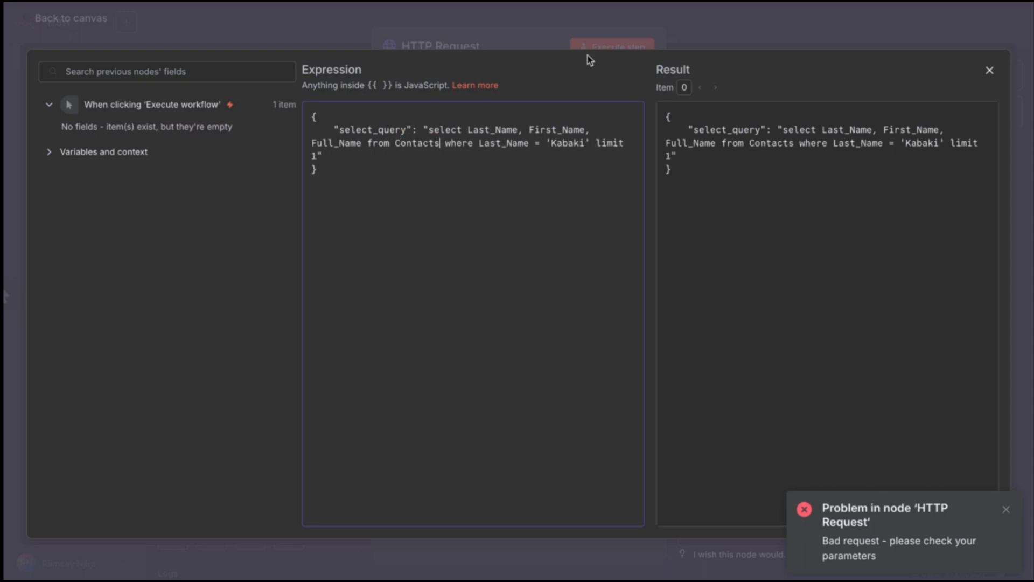
{"action": "left_click", "coordinate": [683, 35]}
{"action": "left_click", "coordinate": [638, 48]}
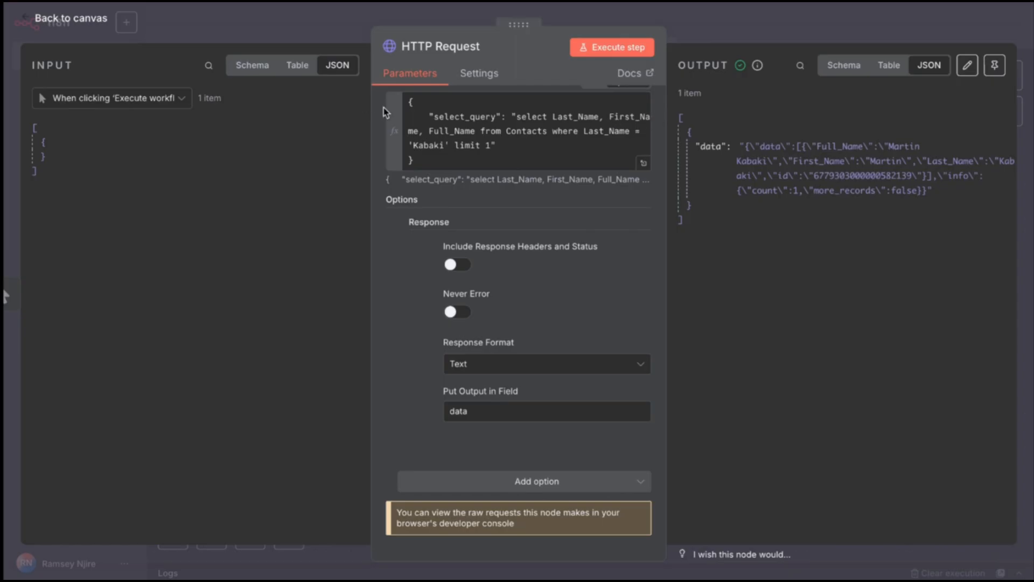
- Compare the fields and module requested in the query with the returned contact data
{"action": "left_click_drag", "start_coordinate": [552, 116], "coordinate": [607, 116]}
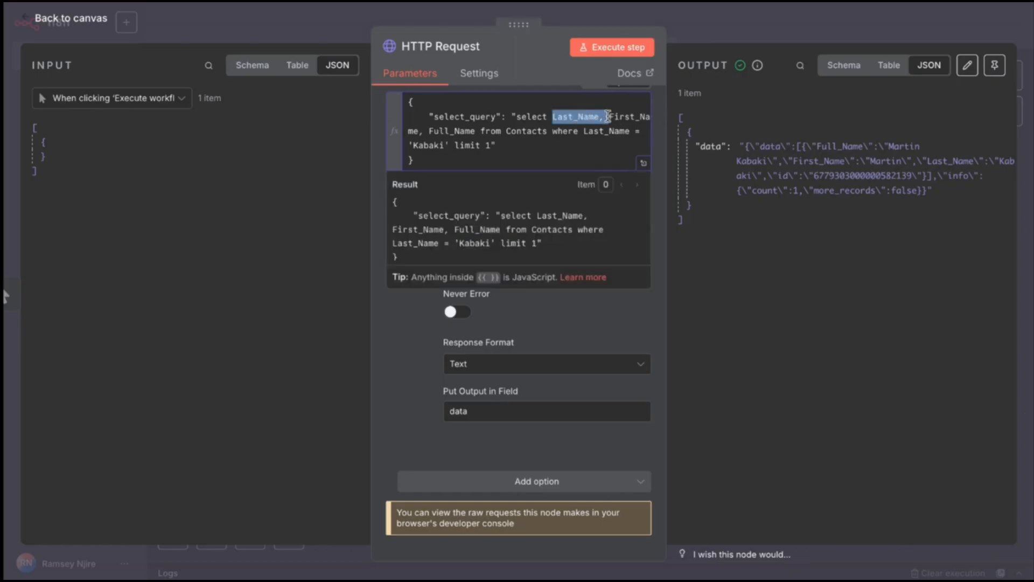
{"action": "left_click", "coordinate": [519, 132]}
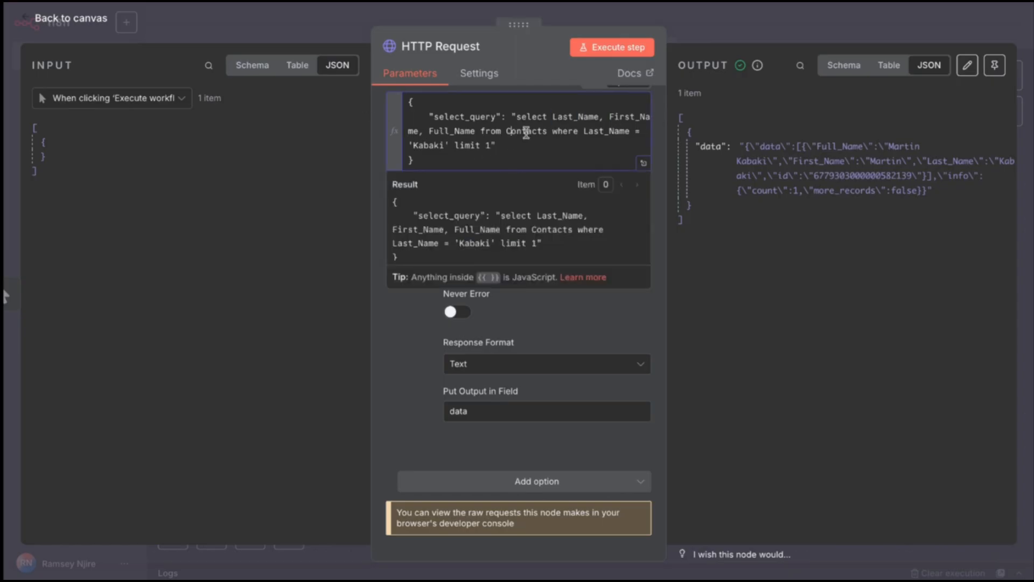
{"action": "left_click_drag", "start_coordinate": [732, 143], "coordinate": [935, 193]}
- Return to the canvas and save the workflow
{"action": "left_click", "coordinate": [804, 27]}
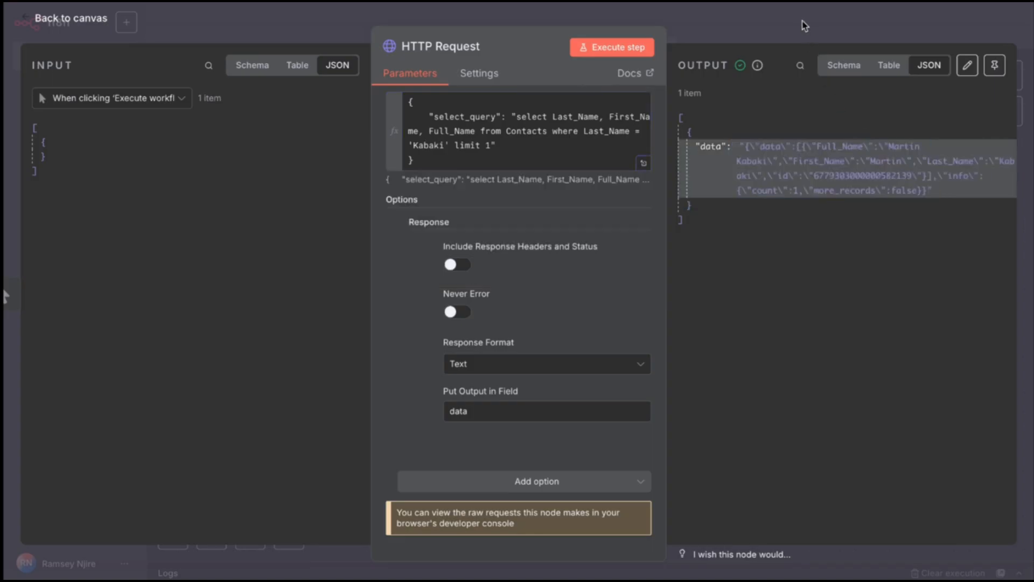
{"action": "left_click", "coordinate": [799, 31]}
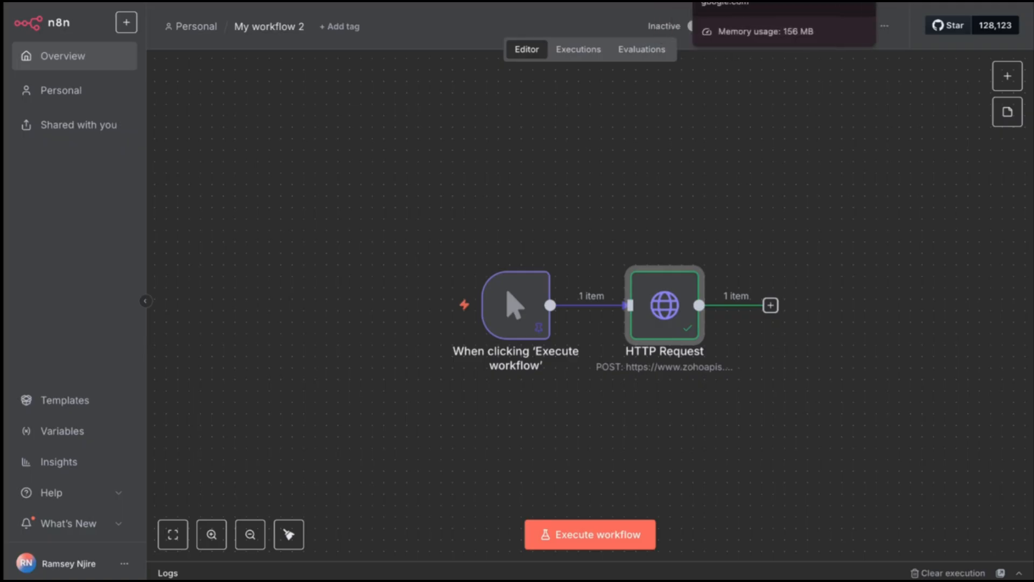
{"action": "left_click", "coordinate": [711, 1]}
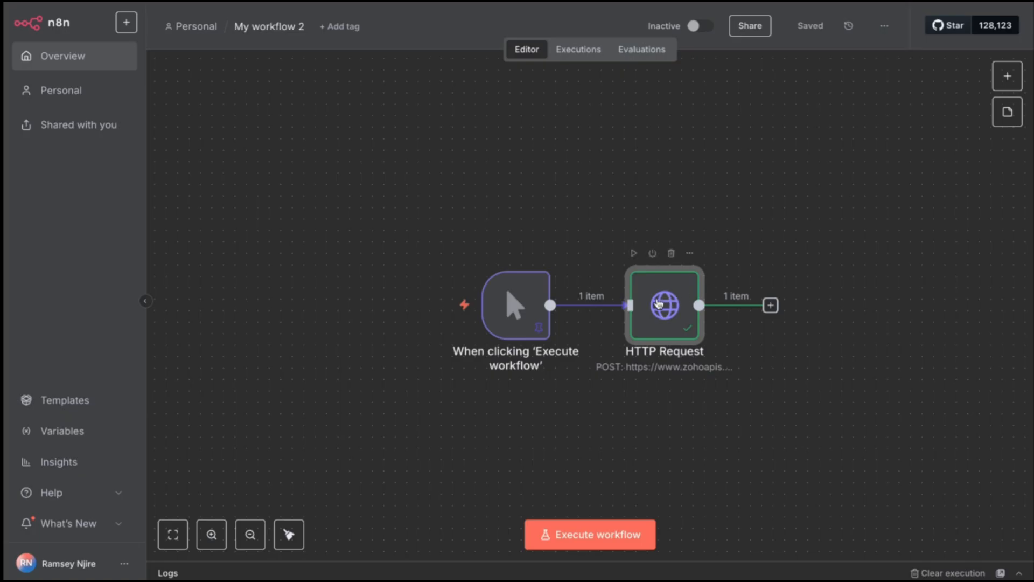
- Open the ZohoCRM Demo Credential from the HTTP Request node and review its OAuth2 URLs, scope and query parameters
{"action": "double_click", "coordinate": [659, 302]}
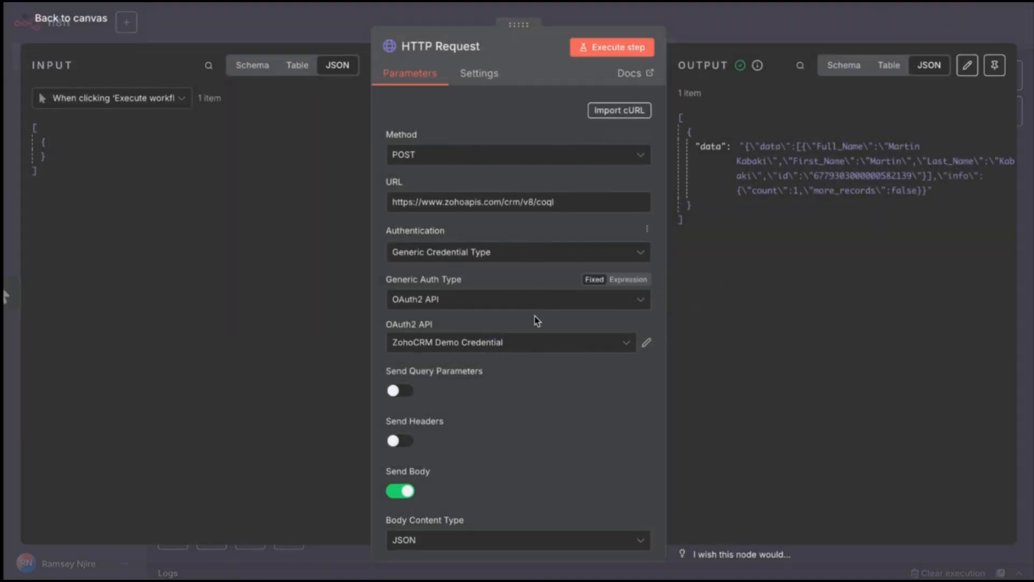
{"action": "left_click", "coordinate": [518, 350]}
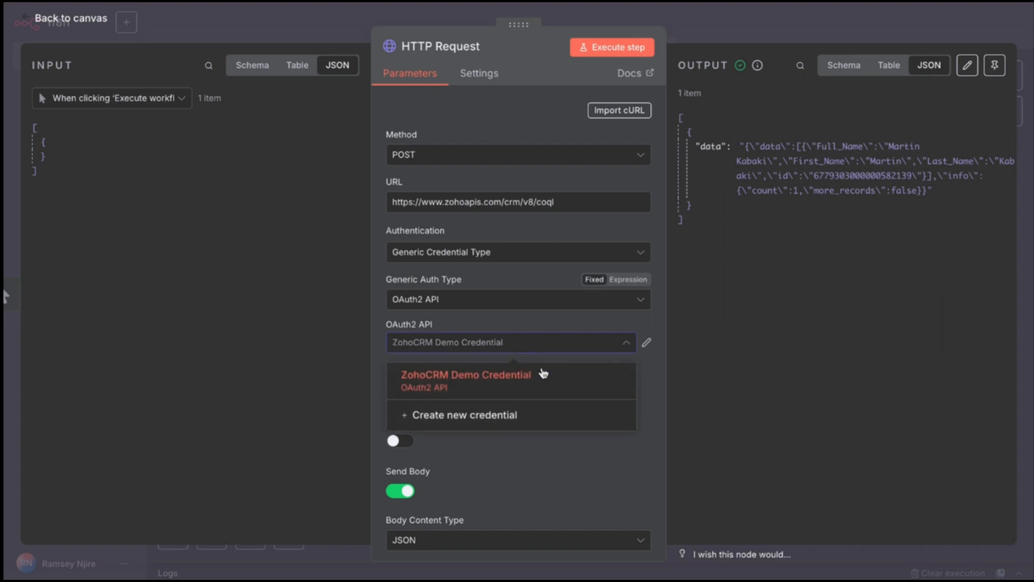
{"action": "left_click", "coordinate": [646, 343]}
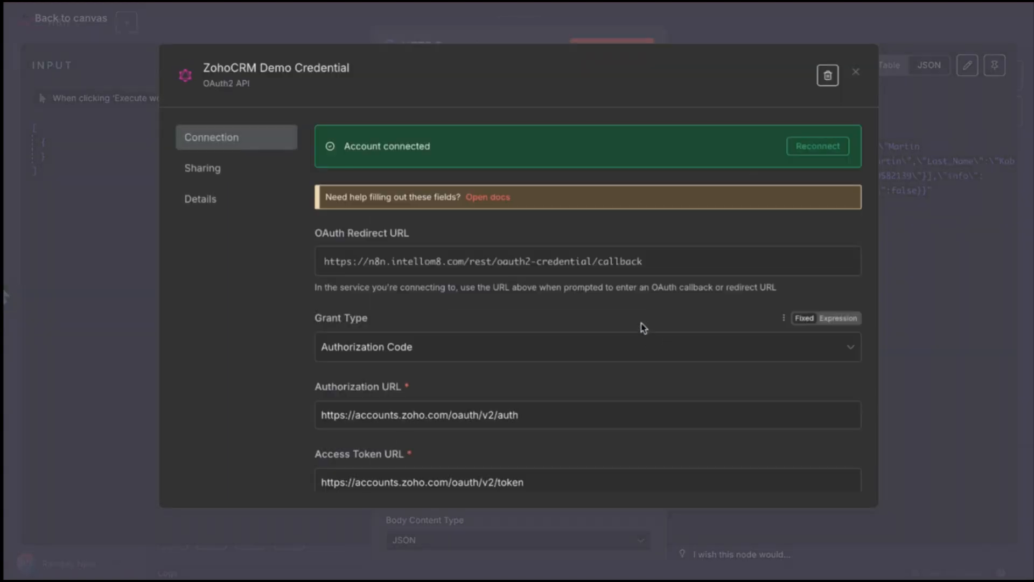
{"action": "scroll", "coordinate": [469, 381], "scroll_direction": "down", "scroll_amount": 4}
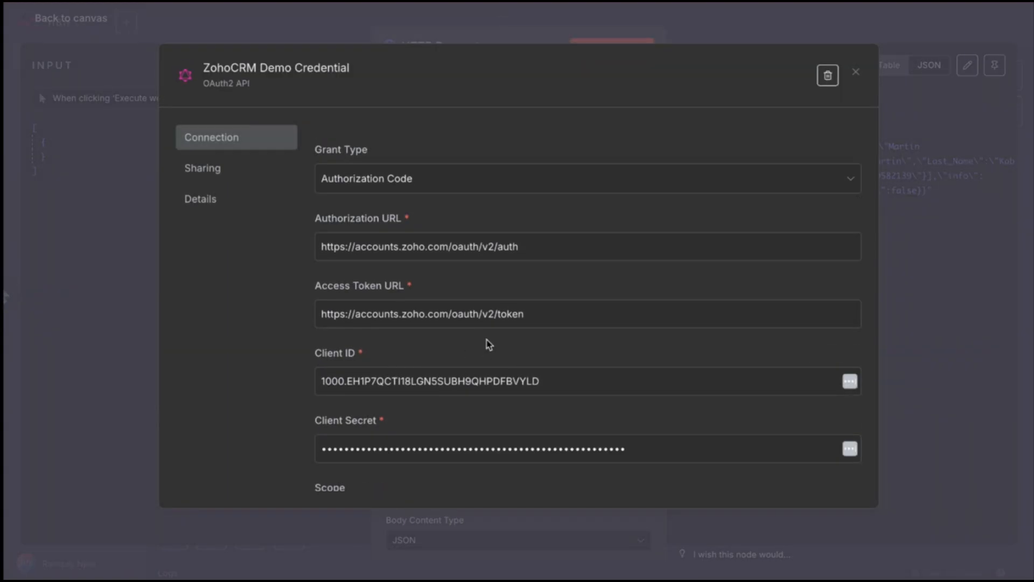
{"action": "scroll", "coordinate": [487, 342], "scroll_direction": "down", "scroll_amount": 5}
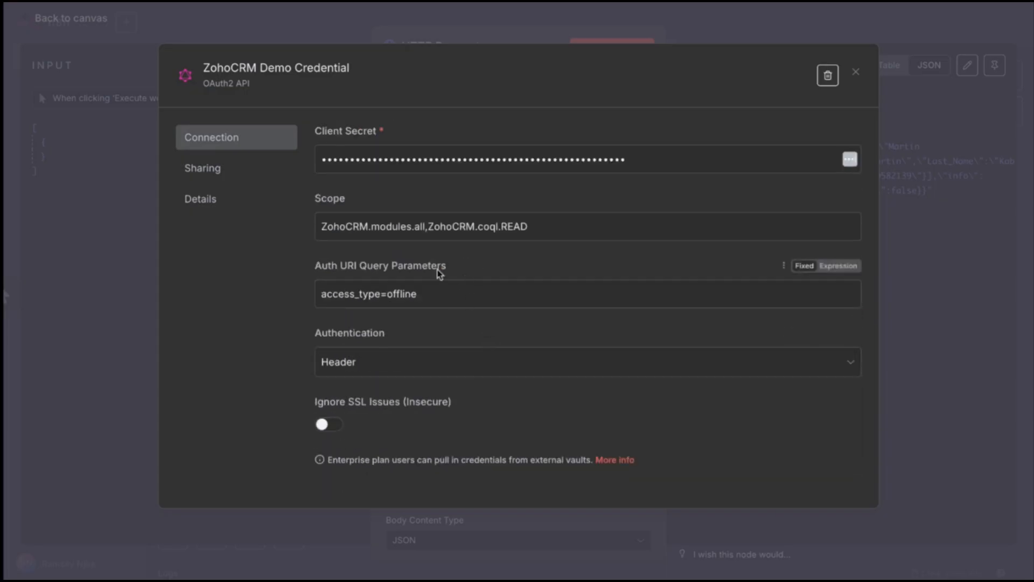
- Inspect the module and COQL permissions listed in the credential's Scope field
{"action": "triple_click", "coordinate": [563, 228]}
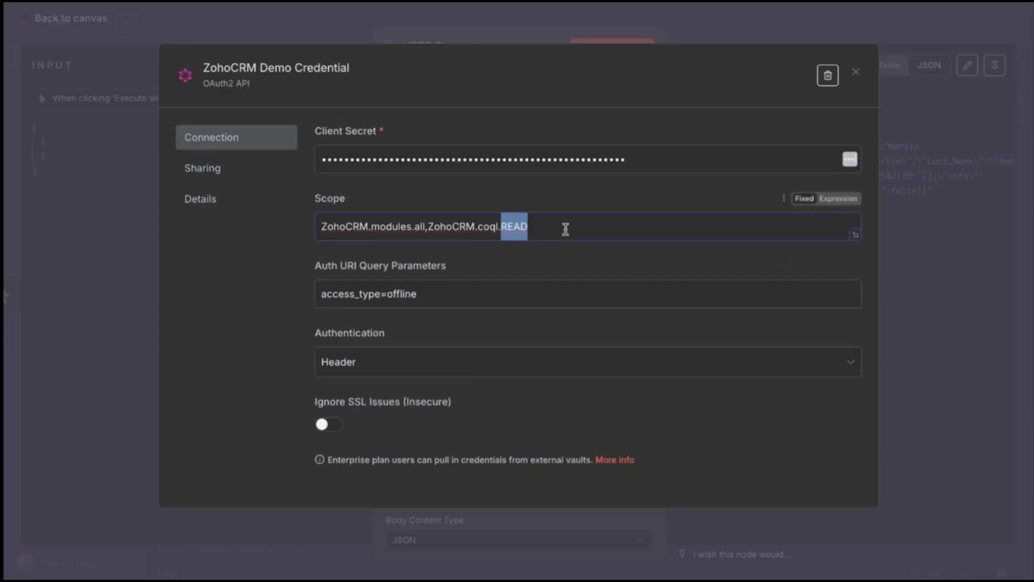
{"action": "left_click", "coordinate": [569, 195]}
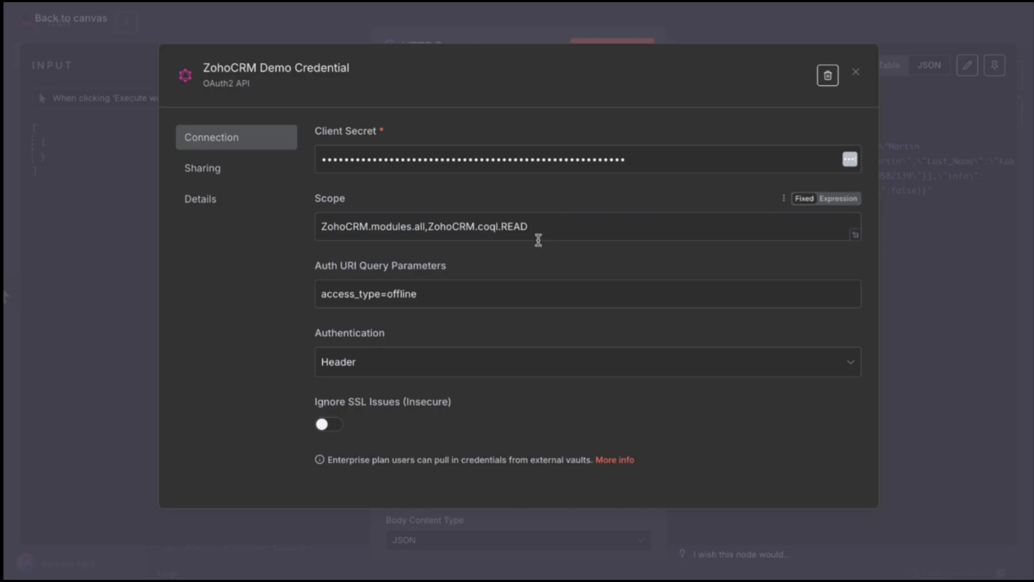
{"action": "left_click", "coordinate": [559, 234]}
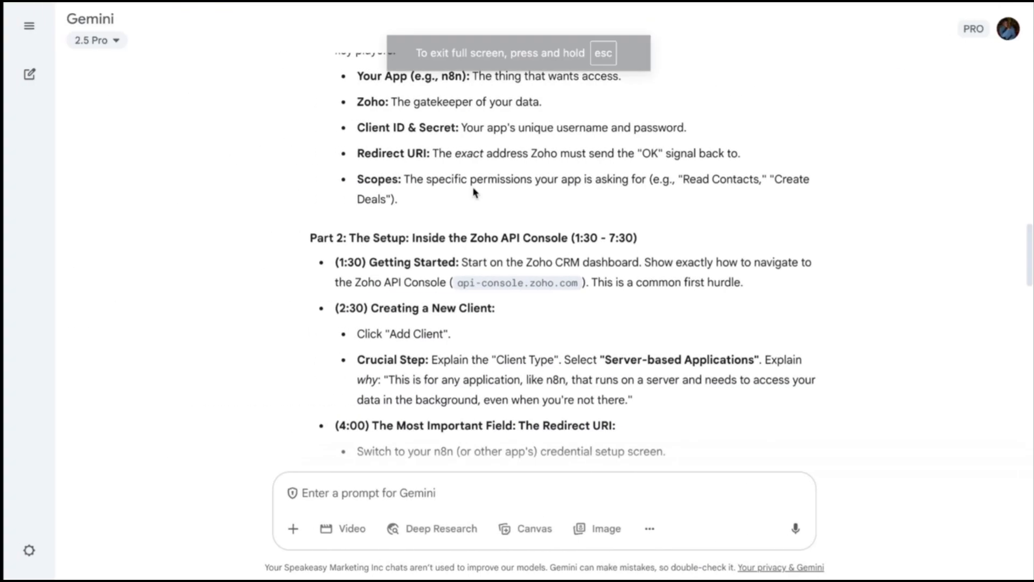
- Switch to the Gemini outline and review its Zoho API Console setup, from client creation and redirect URI to Client ID and Client Secret
{"action": "scroll", "coordinate": [527, 224], "scroll_direction": "down", "scroll_amount": 1}
{"action": "scroll", "coordinate": [527, 224], "scroll_direction": "down", "scroll_amount": 2}
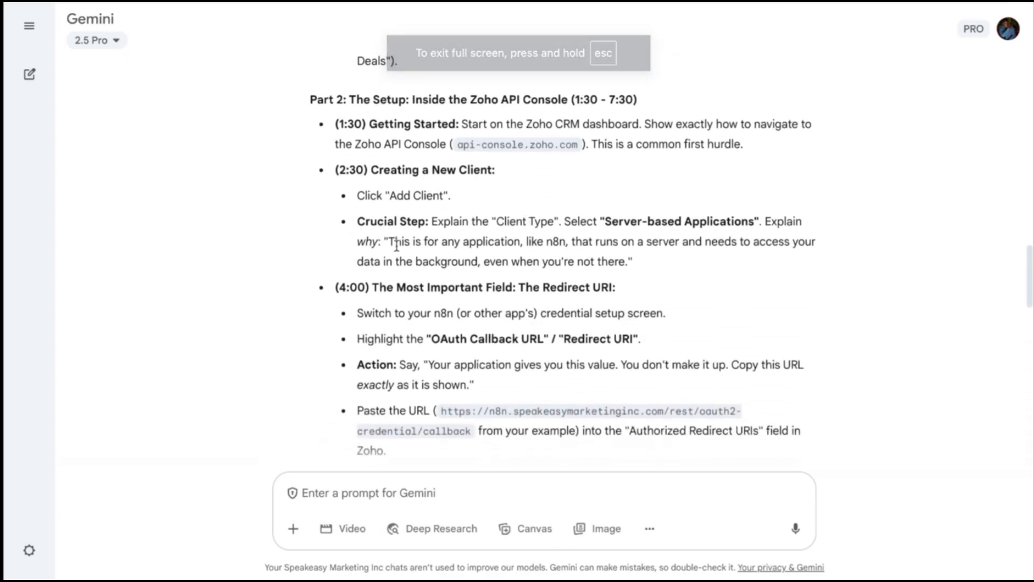
{"action": "scroll", "coordinate": [396, 242], "scroll_direction": "down", "scroll_amount": 2}
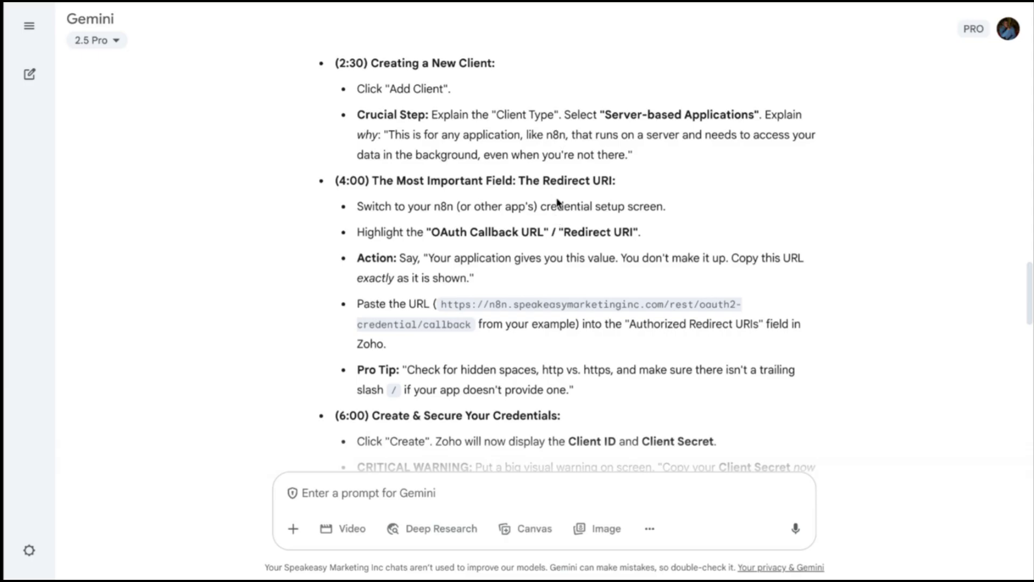
{"action": "scroll", "coordinate": [557, 203], "scroll_direction": "down", "scroll_amount": 3}
{"action": "scroll", "coordinate": [558, 203], "scroll_direction": "down", "scroll_amount": 2}
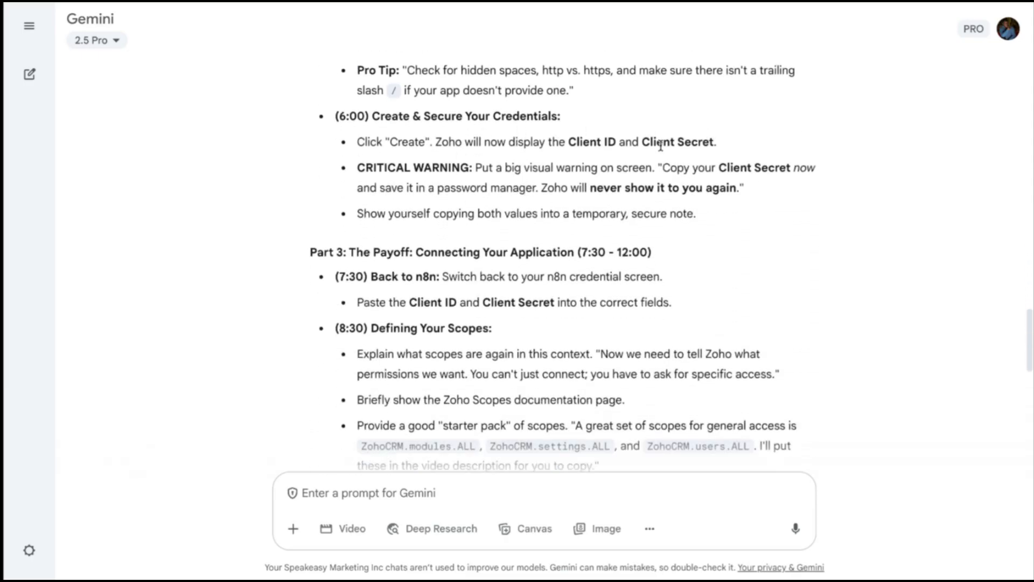
{"action": "left_click_drag", "start_coordinate": [570, 142], "coordinate": [707, 143]}
- Read the outline's sections on defining scopes, the OAuth handshake, common errors and fixes, and the closing recap
{"action": "scroll", "coordinate": [527, 337], "scroll_direction": "down", "scroll_amount": 2}
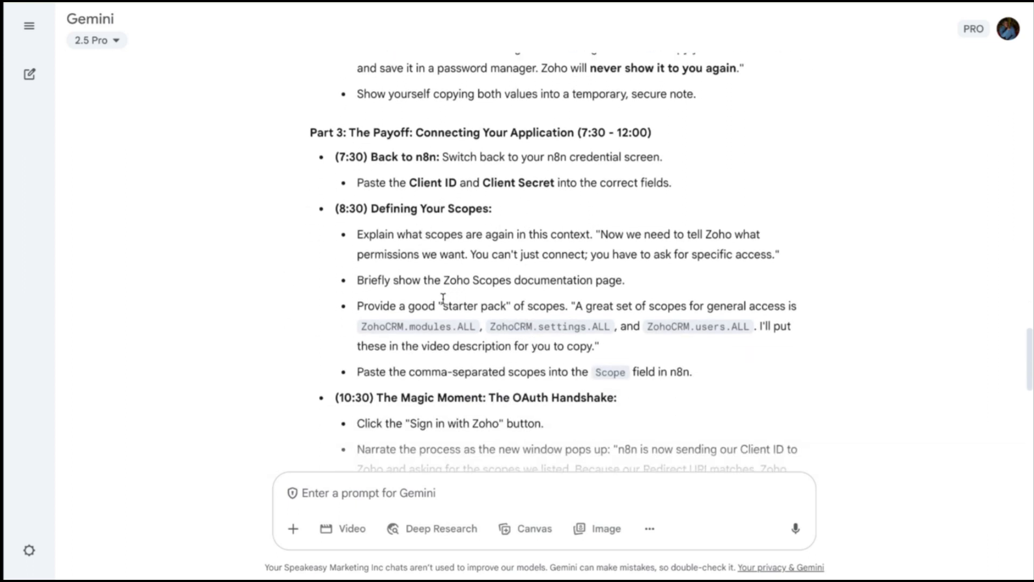
{"action": "scroll", "coordinate": [443, 298], "scroll_direction": "down", "scroll_amount": 2}
{"action": "scroll", "coordinate": [371, 378], "scroll_direction": "down", "scroll_amount": 3}
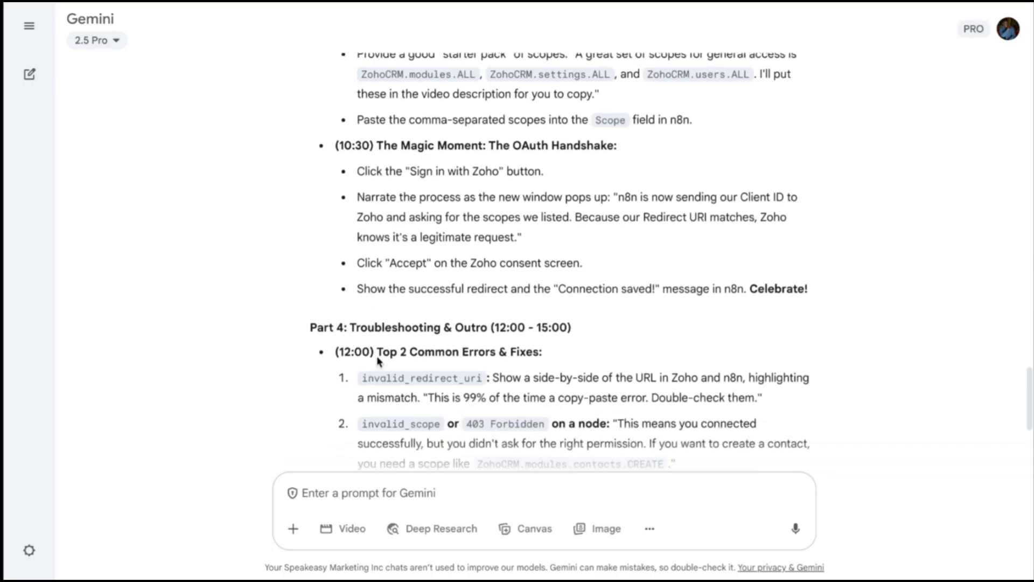
{"action": "left_click_drag", "start_coordinate": [364, 69], "coordinate": [610, 75]}
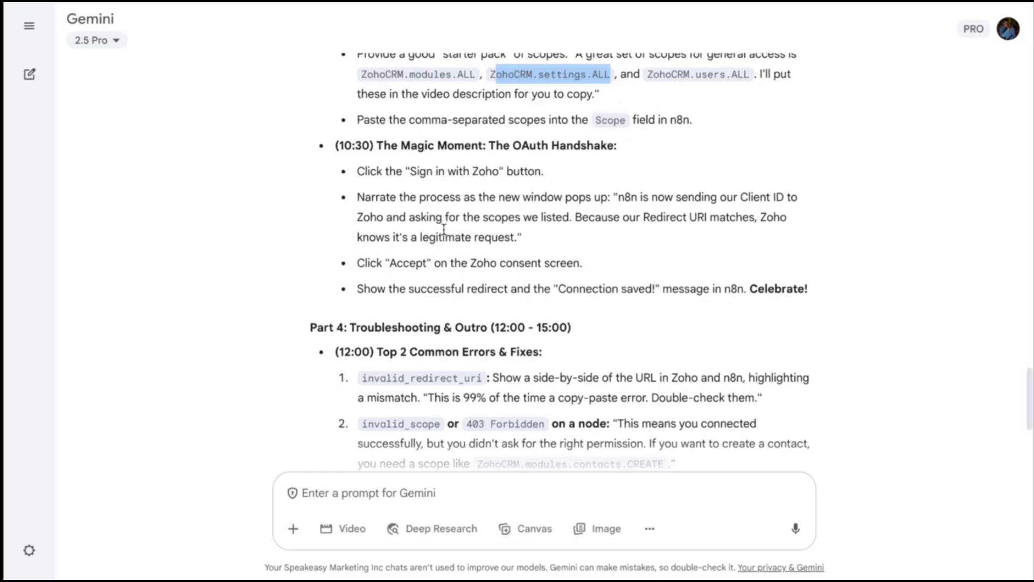
{"action": "scroll", "coordinate": [447, 231], "scroll_direction": "down", "scroll_amount": 1}
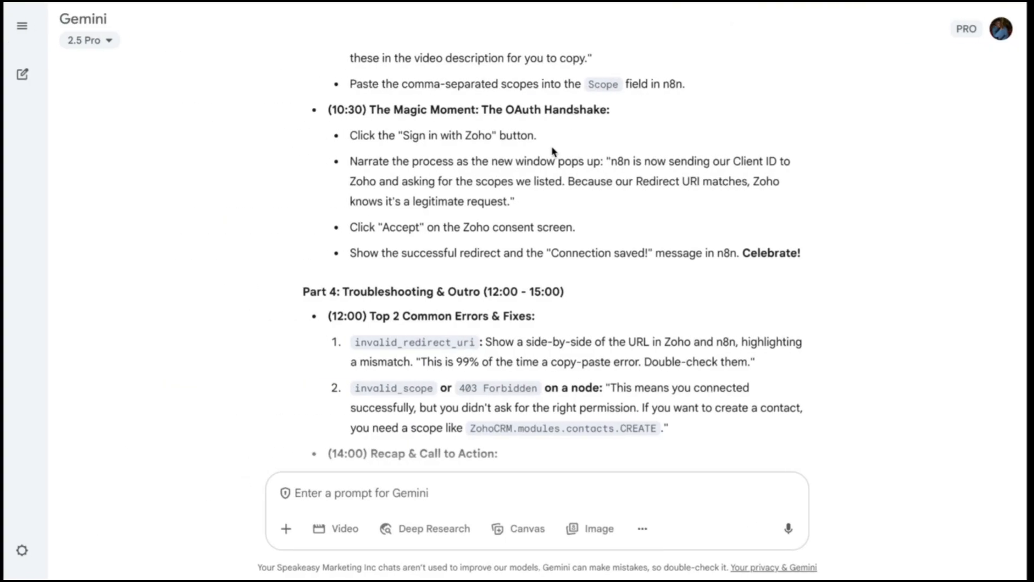
{"action": "scroll", "coordinate": [554, 152], "scroll_direction": "down", "scroll_amount": 3}
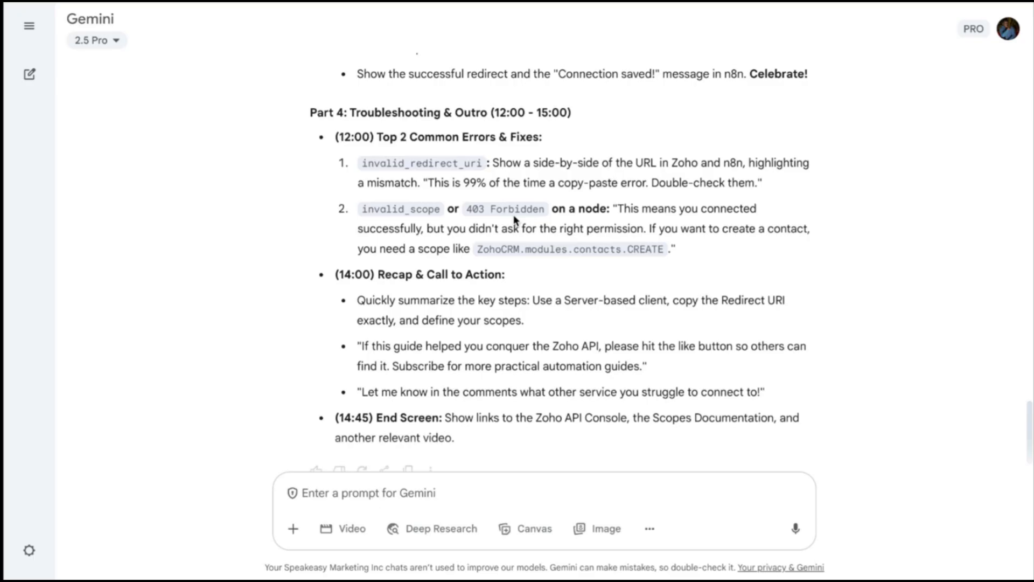
{"action": "scroll", "coordinate": [568, 343], "scroll_direction": "down", "scroll_amount": 1}
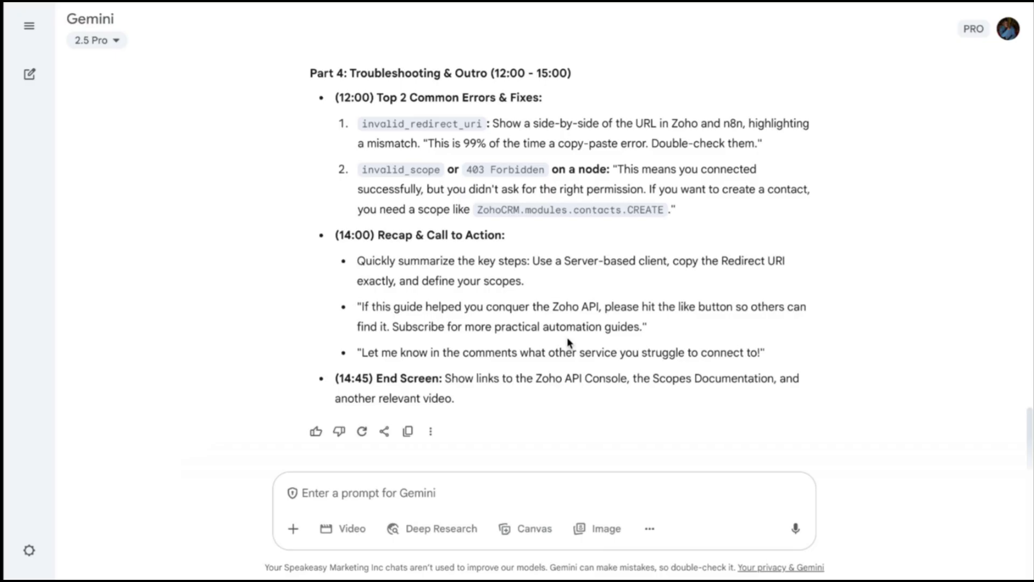